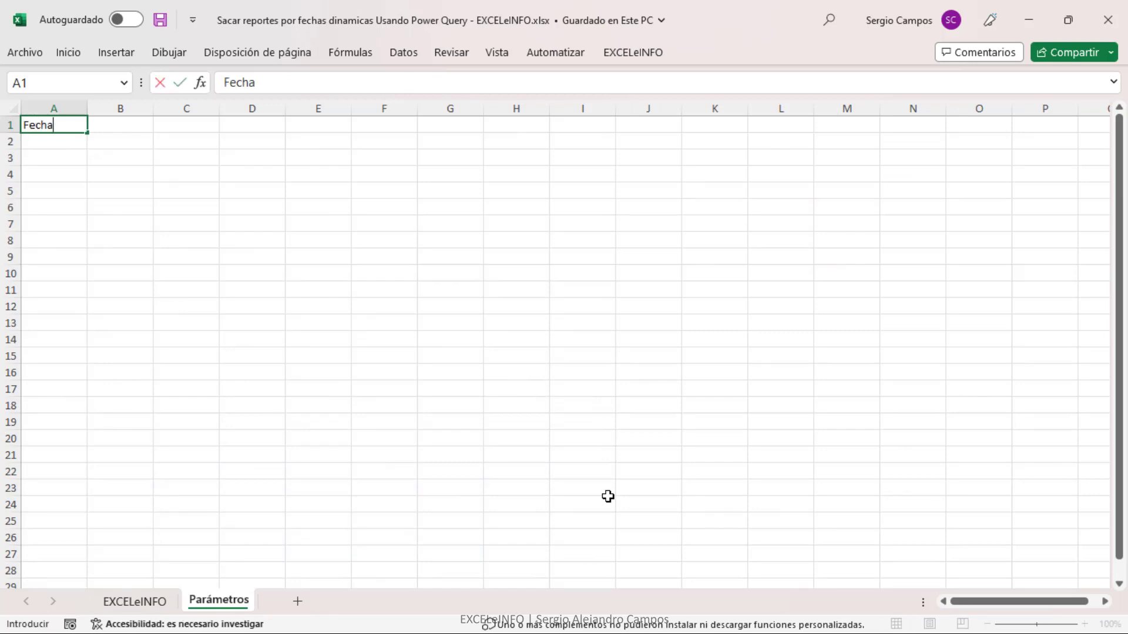
# - Enter the headers "Fecha inicial" in A1 and "Fecha final" in B1 of the Parámetros sheet
pyautogui.write('inicial')
pyautogui.press('Tab')
pyautogui.write('Fec')
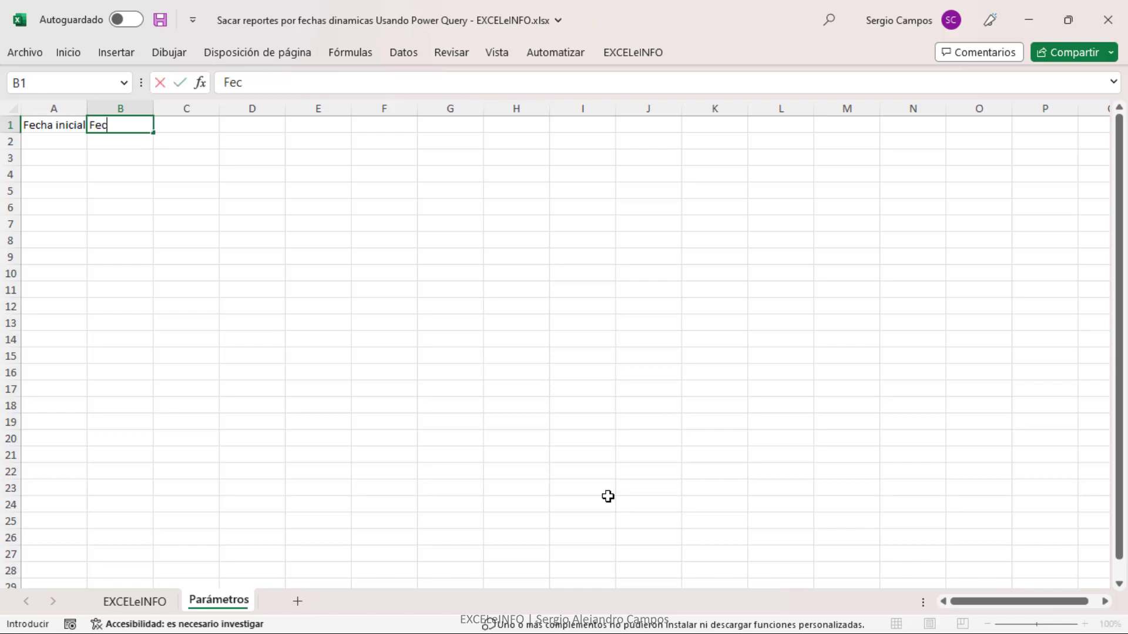
pyautogui.write('ha final')
pyautogui.press('Return')
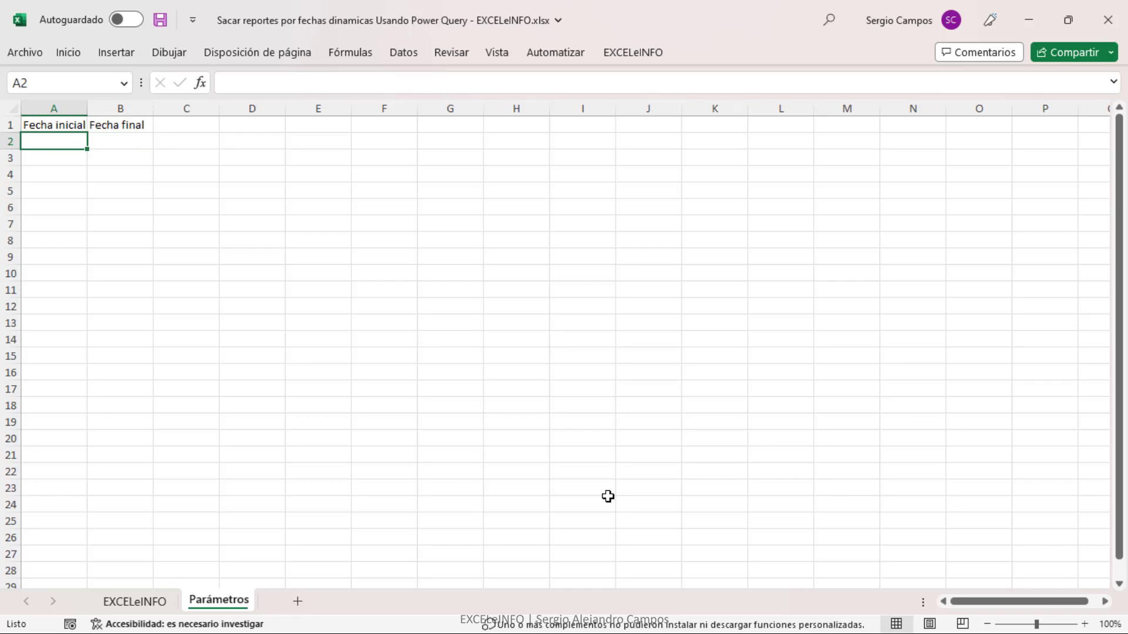
# - Switch to Notepad++ and examine the first and last records of 2m Sales Records.csv, plus its sample-data download page in the browser
pyautogui.hotkey('alt', 'Tab')
pyautogui.hotkey('alt', 'Tab')
pyautogui.hotkey('alt', 'Tab')
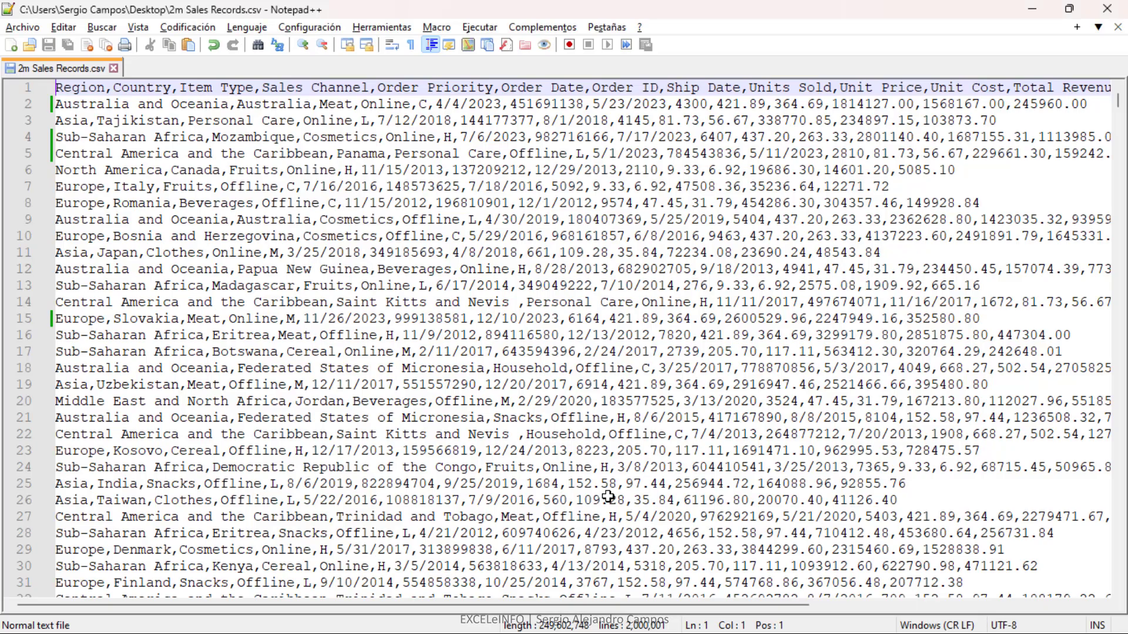
pyautogui.hotkey('ctrl', 'End')
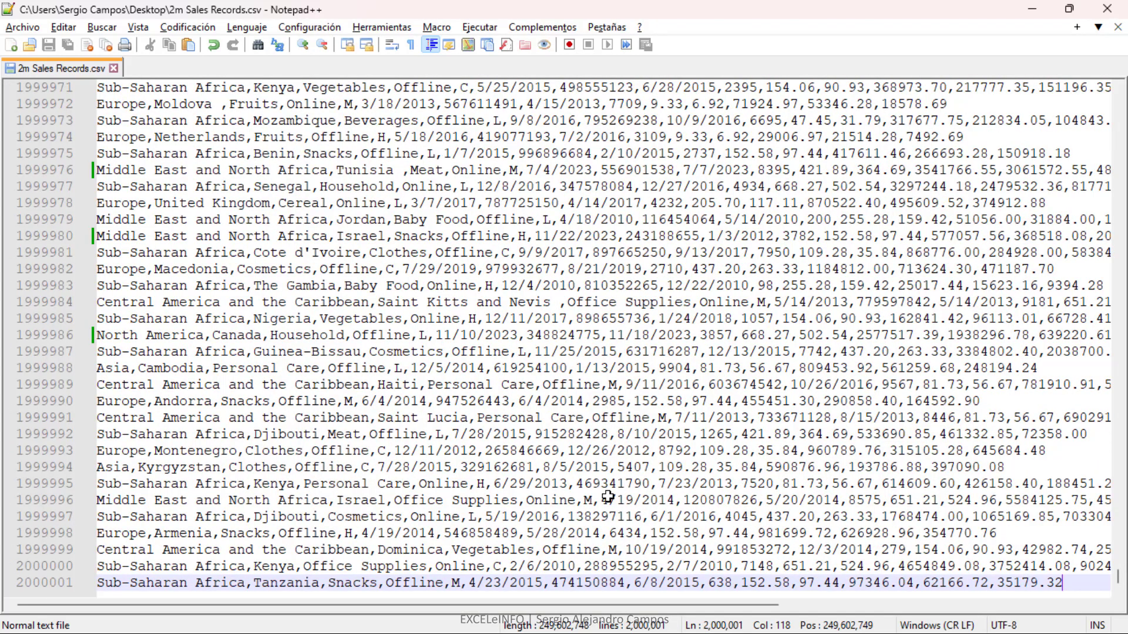
pyautogui.hotkey('ctrl', 'Home')
pyautogui.hotkey('alt', 'Tab')
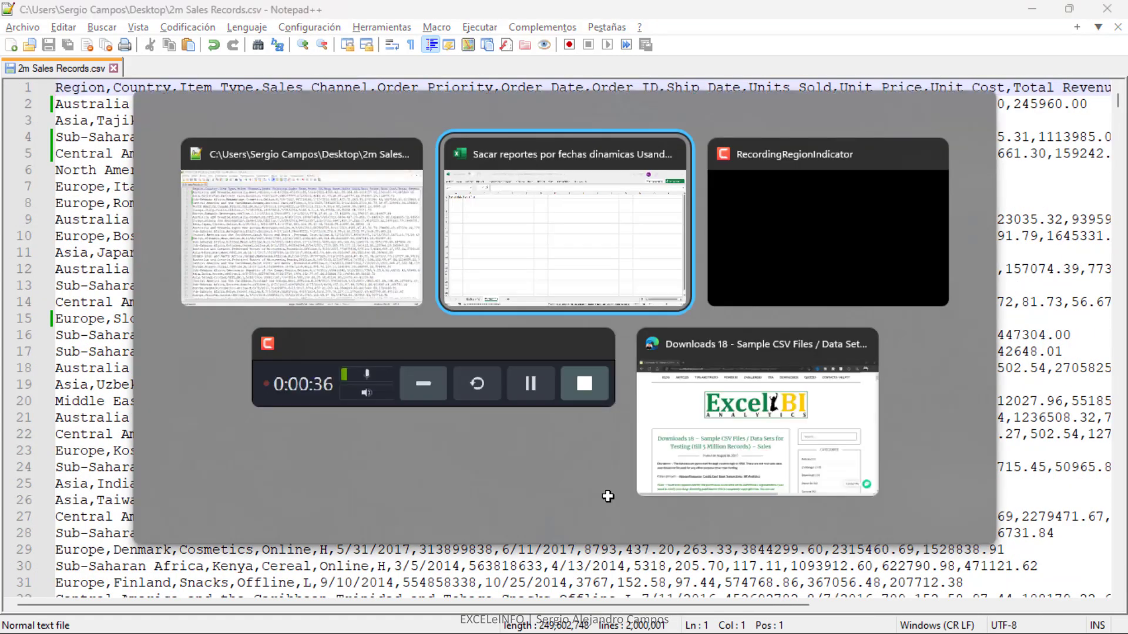
pyautogui.hotkey('alt', 'Tab')
pyautogui.hotkey('alt', 'Tab')
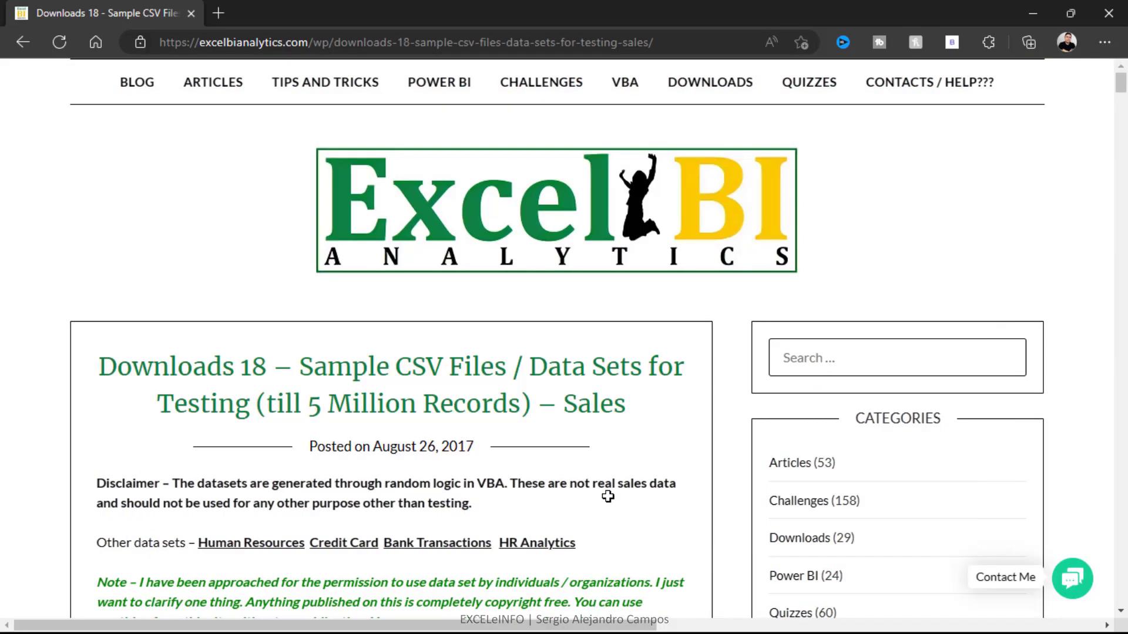
pyautogui.hotkey('alt', 'Tab')
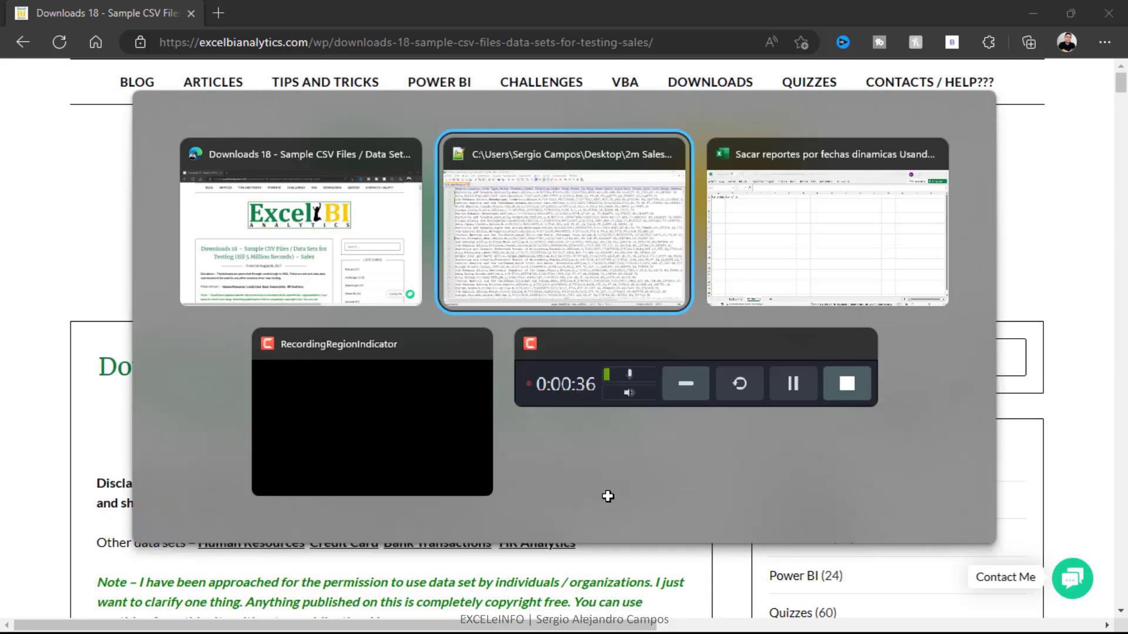
pyautogui.hotkey('ctrl', 'End')
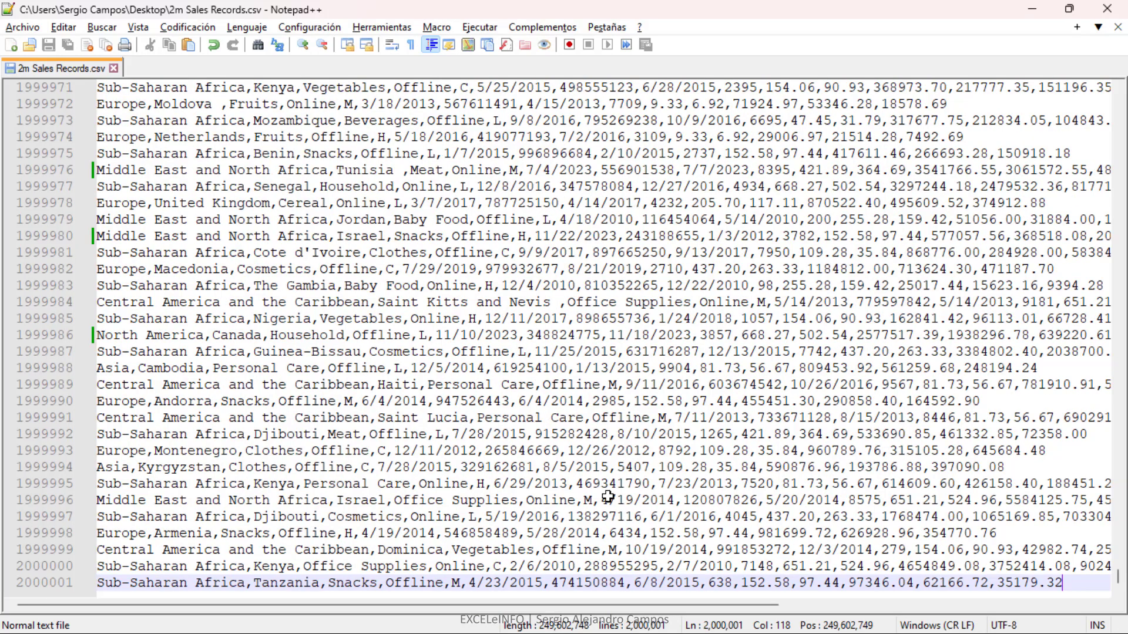
pyautogui.hotkey('ctrl', 'Home')
pyautogui.hotkey('alt', 'Tab')
pyautogui.press('Tab')
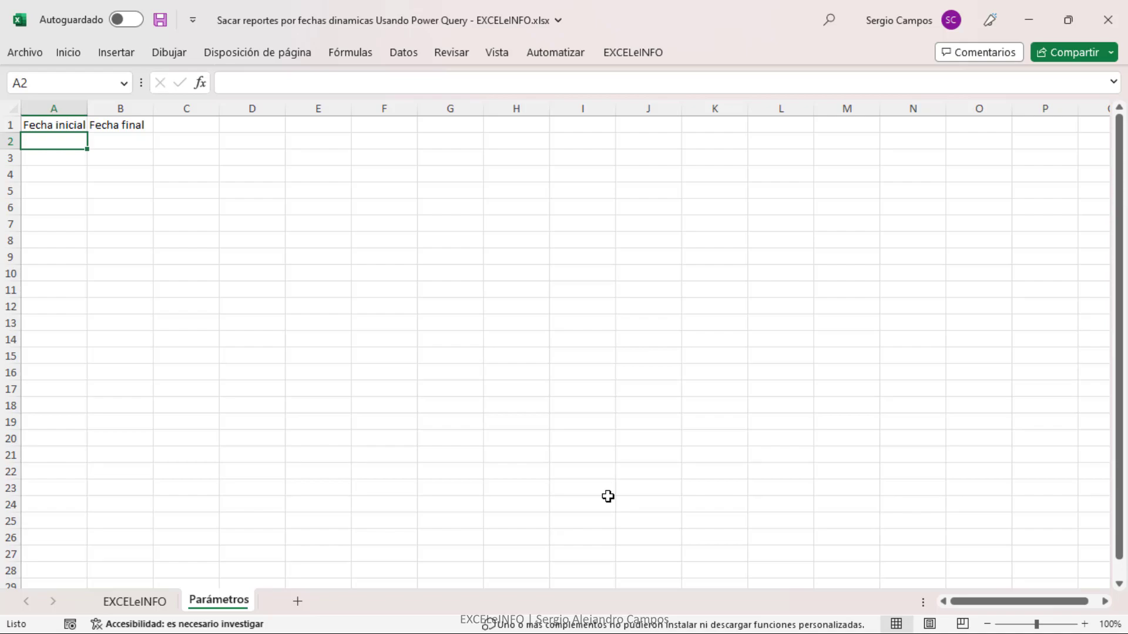
# - Switch to Notepad++ and locate the Order Date field in the CSV's header line, returning to the Excel workbook
pyautogui.hotkey('alt', 'Tab')
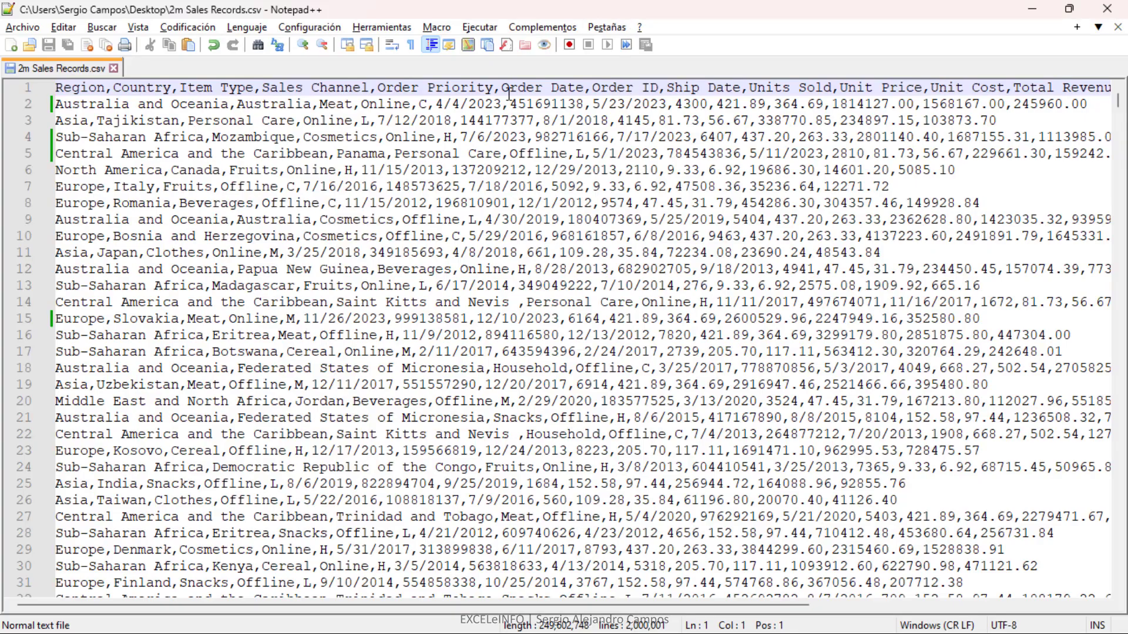
pyautogui.moveTo(501, 88); pyautogui.dragTo(583, 89)
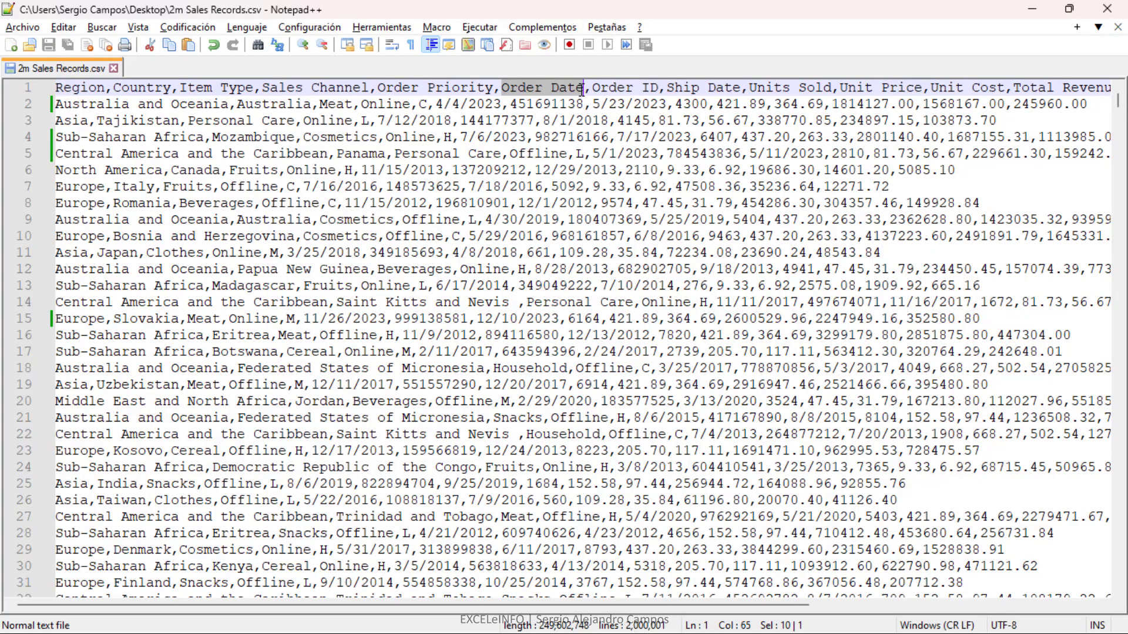
pyautogui.hotkey('alt', 'Tab')
# - Widen column A slightly and enter the dates 1-1 in A2 and 5-1 in B2
pyautogui.moveTo(90, 110); pyautogui.dragTo(96, 108)
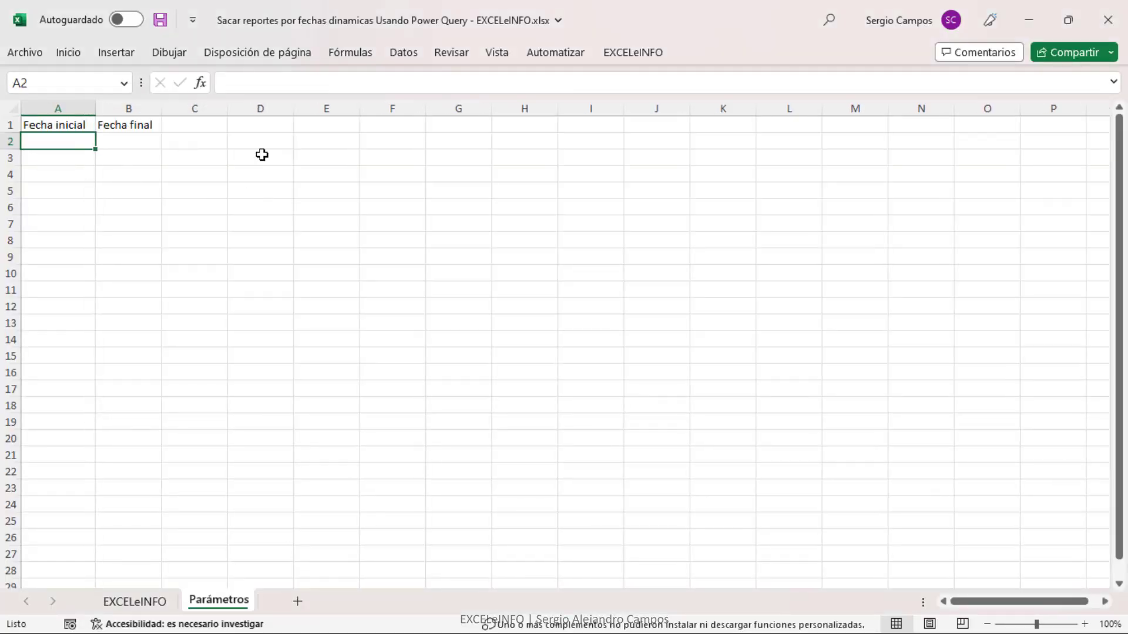
pyautogui.write('1-1')
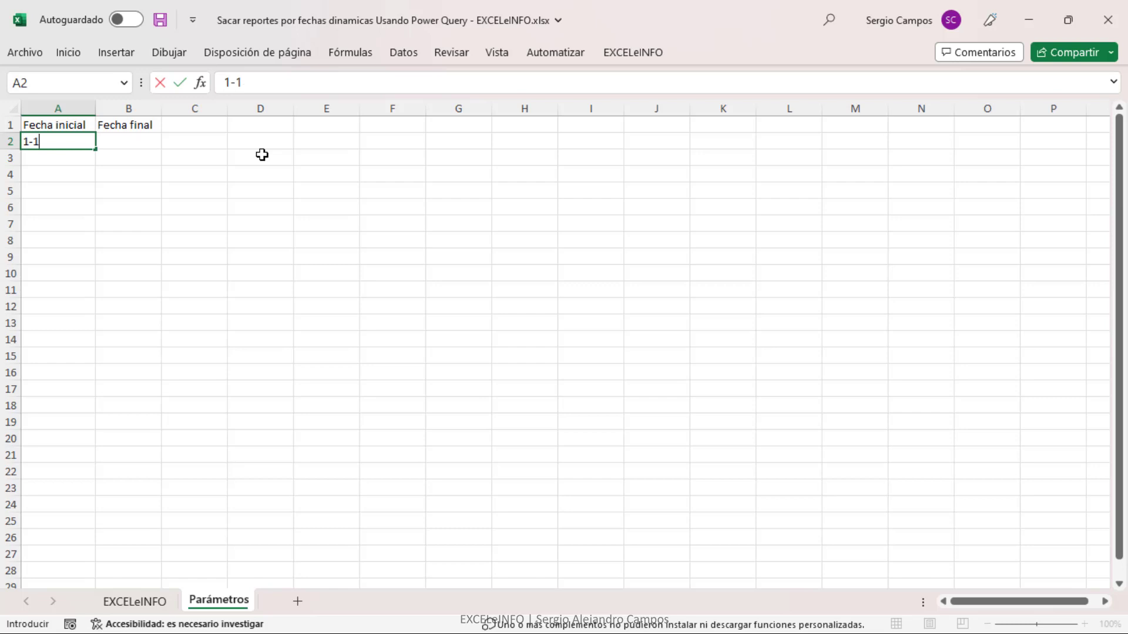
pyautogui.press('Tab')
pyautogui.write('5-1')
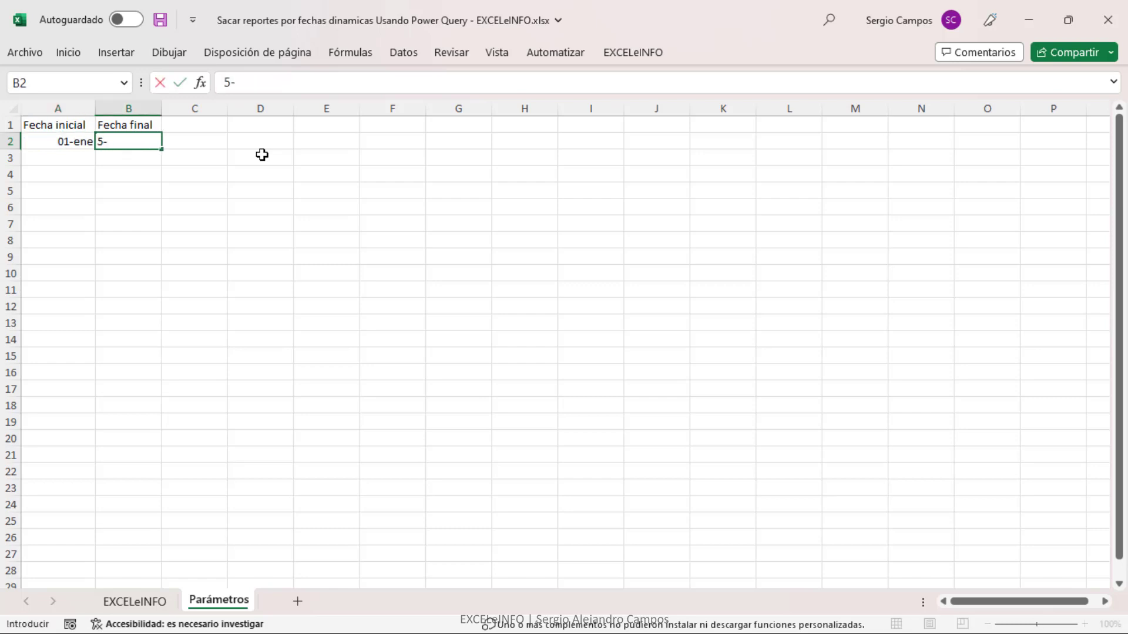
pyautogui.press('Return')
pyautogui.press('Up')
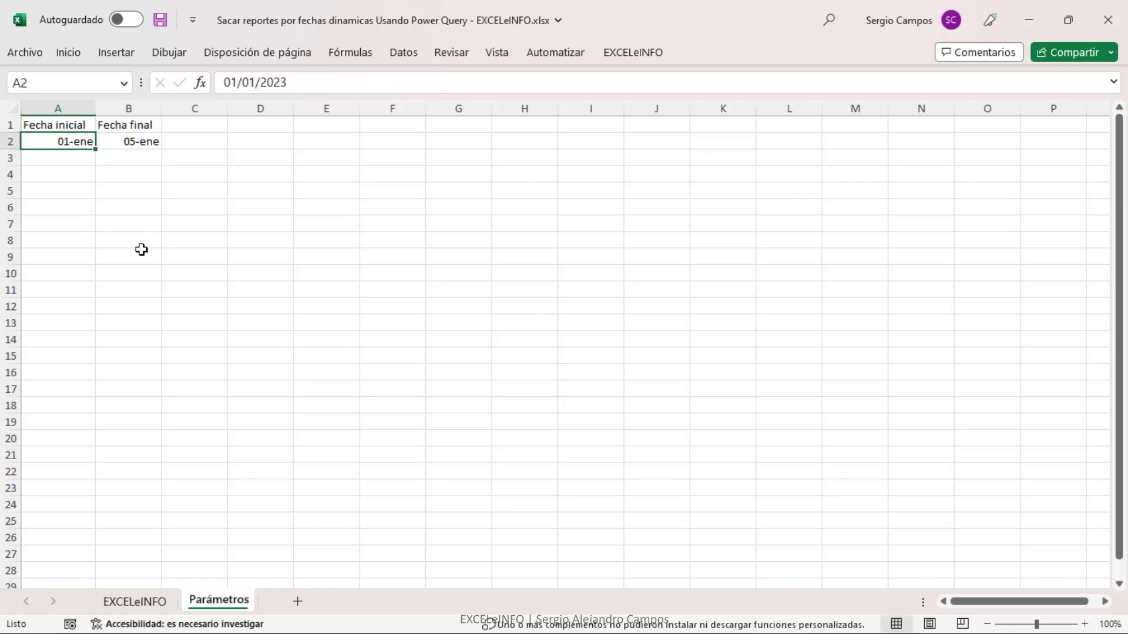
# - Format the range A1:B2 as a table using the blue style from the first row of the Medio group
pyautogui.moveTo(83, 141); pyautogui.dragTo(119, 142)
pyautogui.click(70, 141)
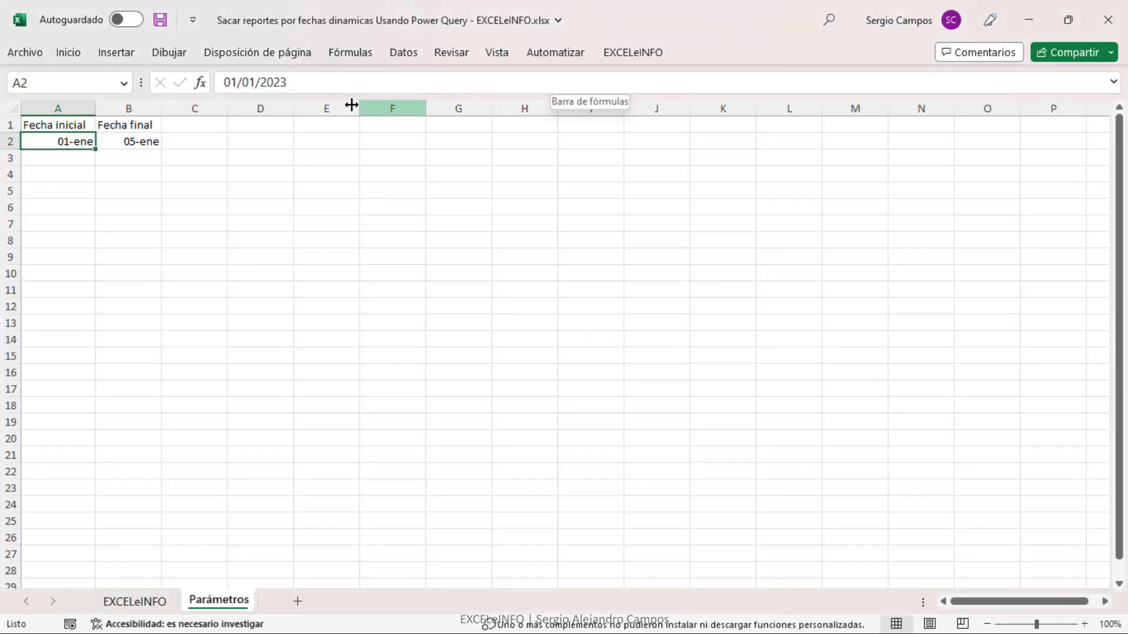
pyautogui.moveTo(76, 125); pyautogui.dragTo(119, 137)
pyautogui.click(78, 57)
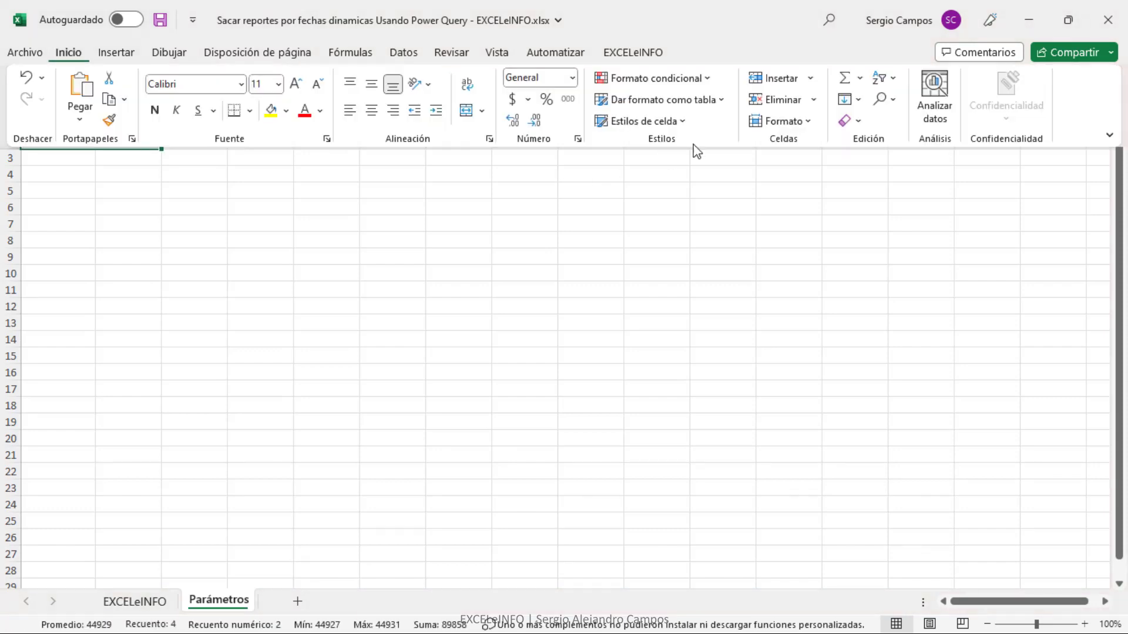
pyautogui.click(695, 100)
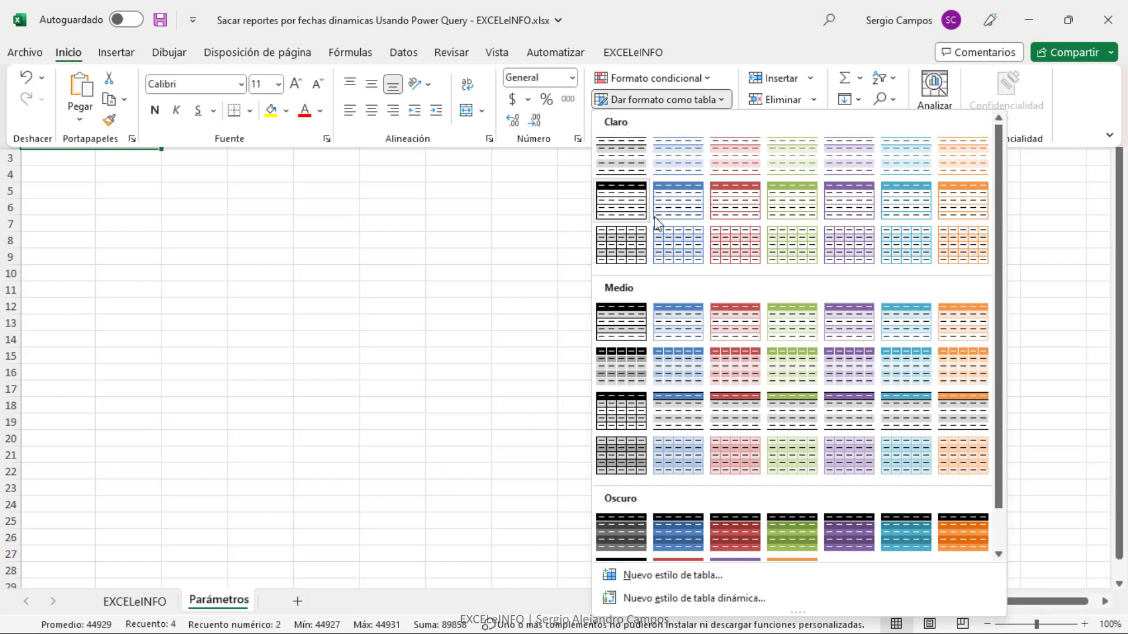
pyautogui.click(677, 321)
pyautogui.click(680, 418)
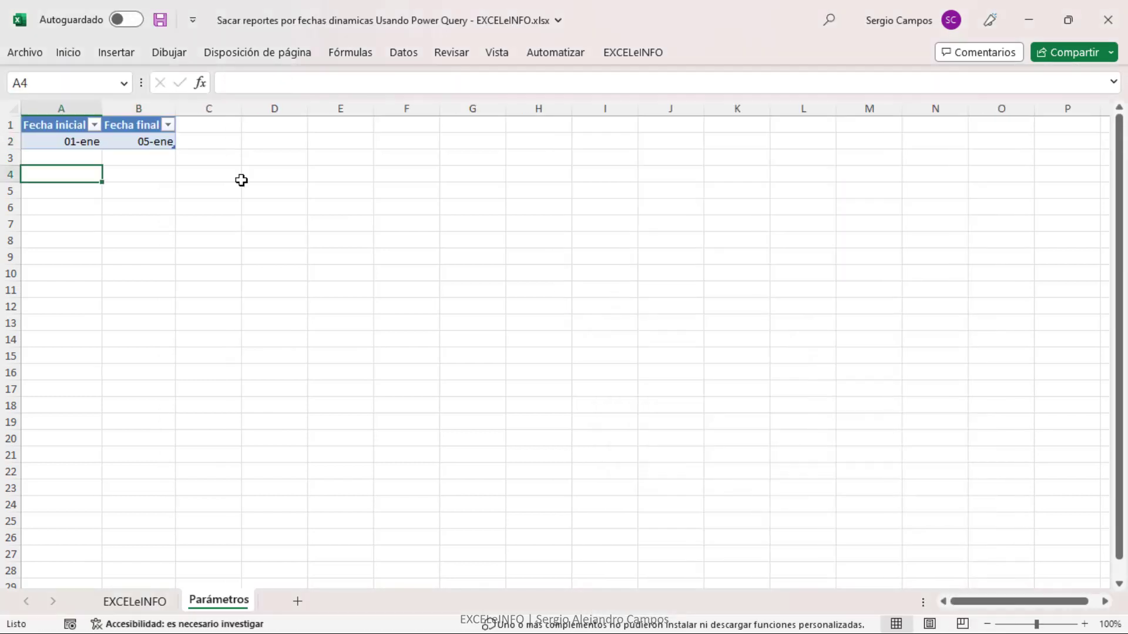
# - Import 2m Sales Records.csv from the Escritorio folder as a text/CSV source and open it for transformation in Power Query
pyautogui.hotkey('alt', 'Tab')
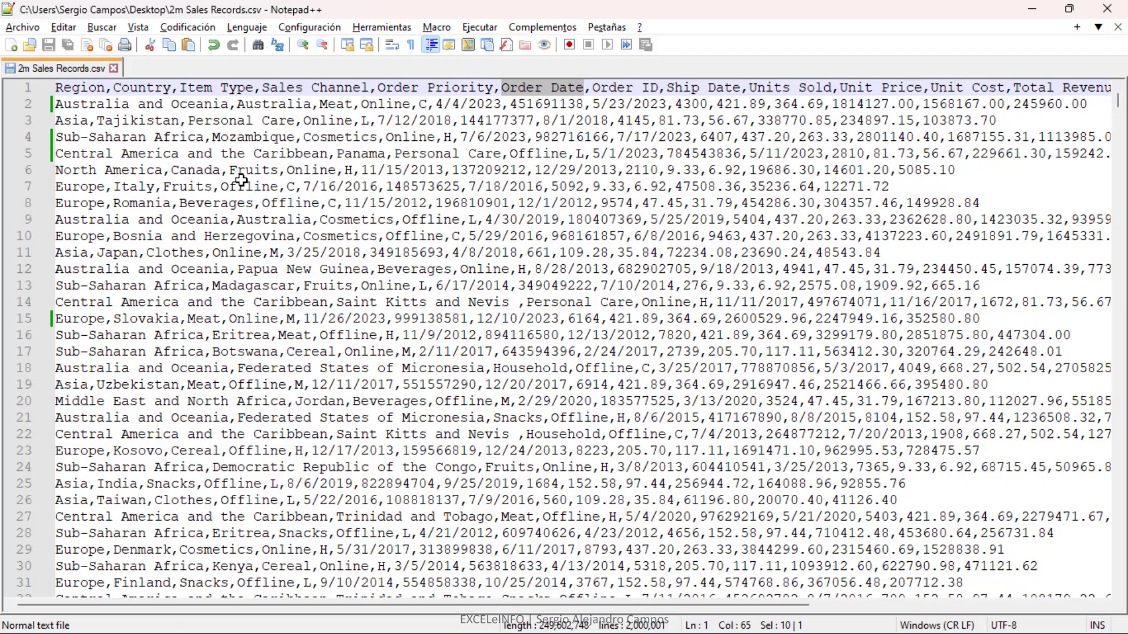
pyautogui.hotkey('alt', 'Tab')
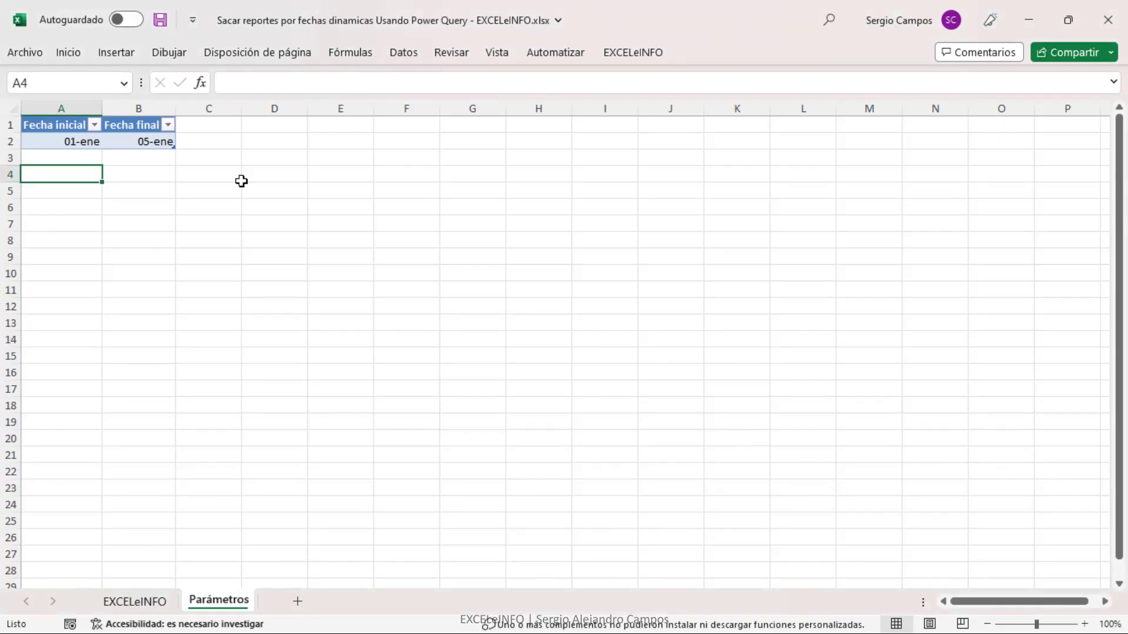
pyautogui.click(405, 59)
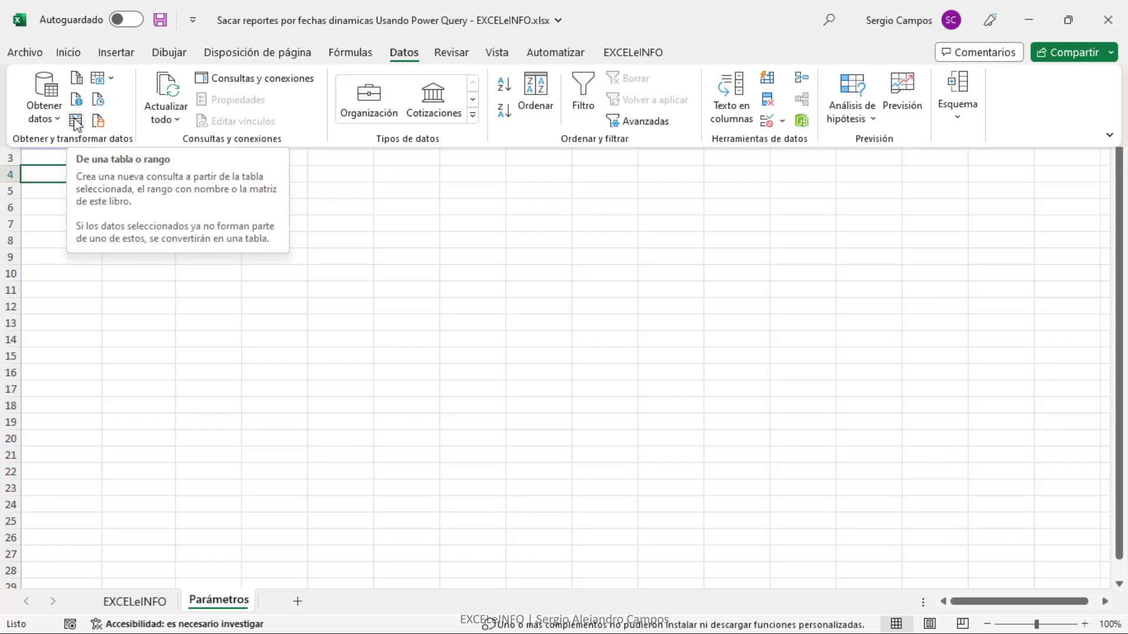
pyautogui.click(77, 82)
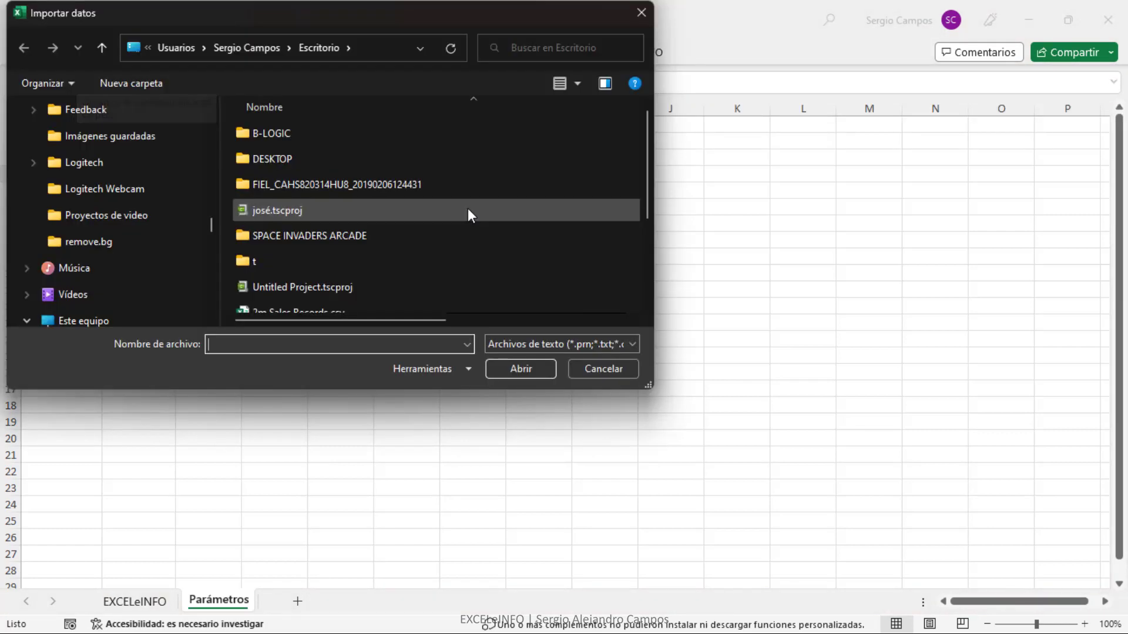
pyautogui.click(468, 208)
pyautogui.press('2')
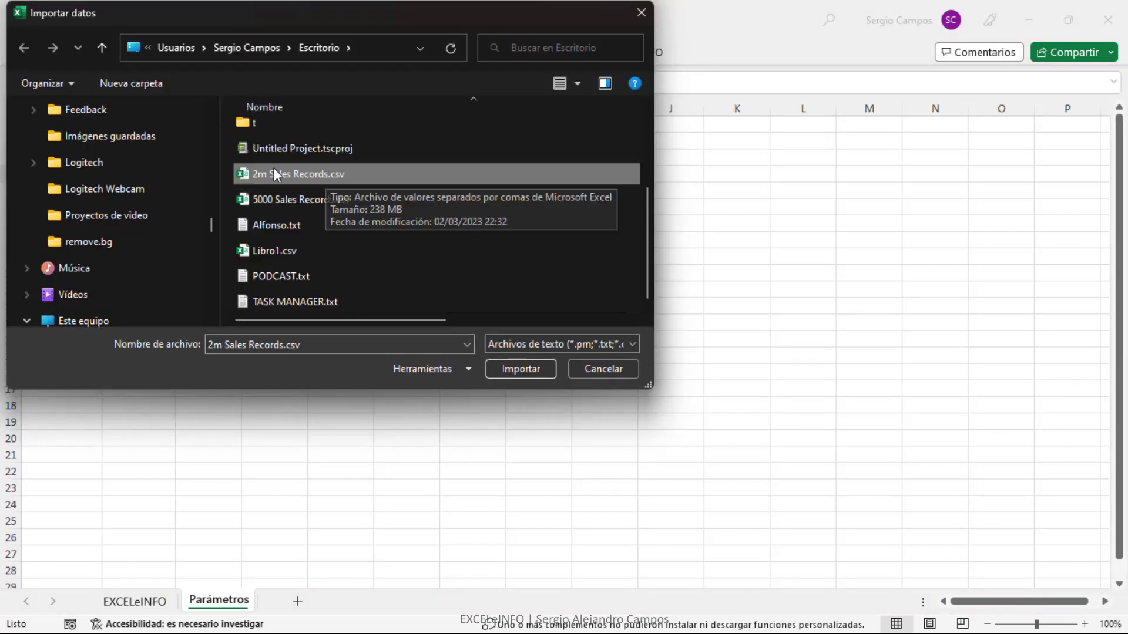
pyautogui.click(526, 369)
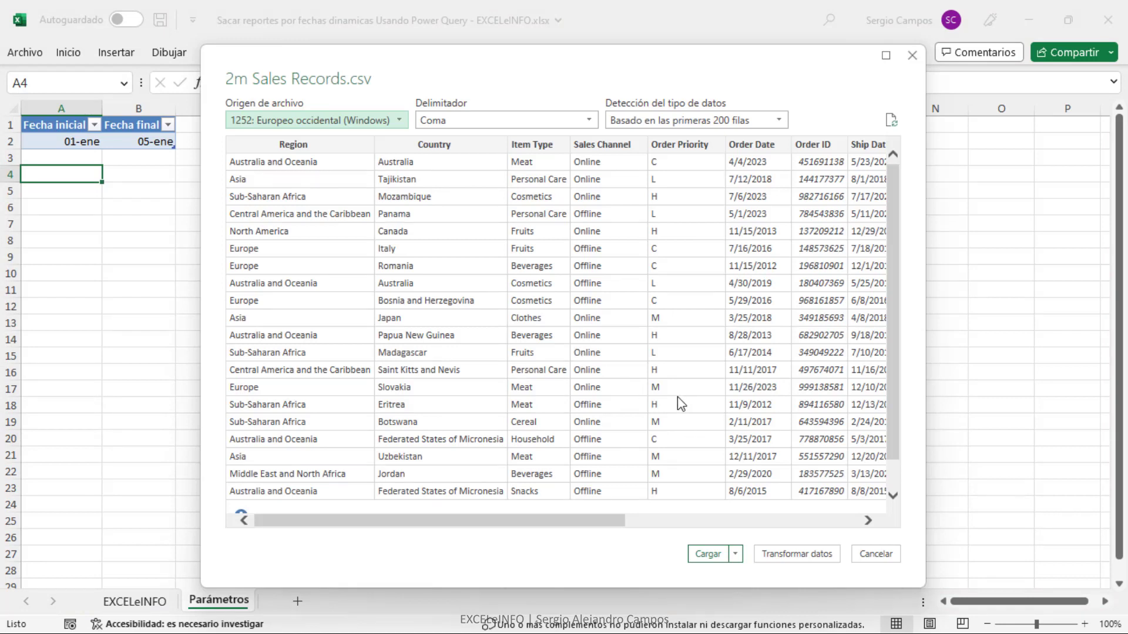
pyautogui.click(797, 554)
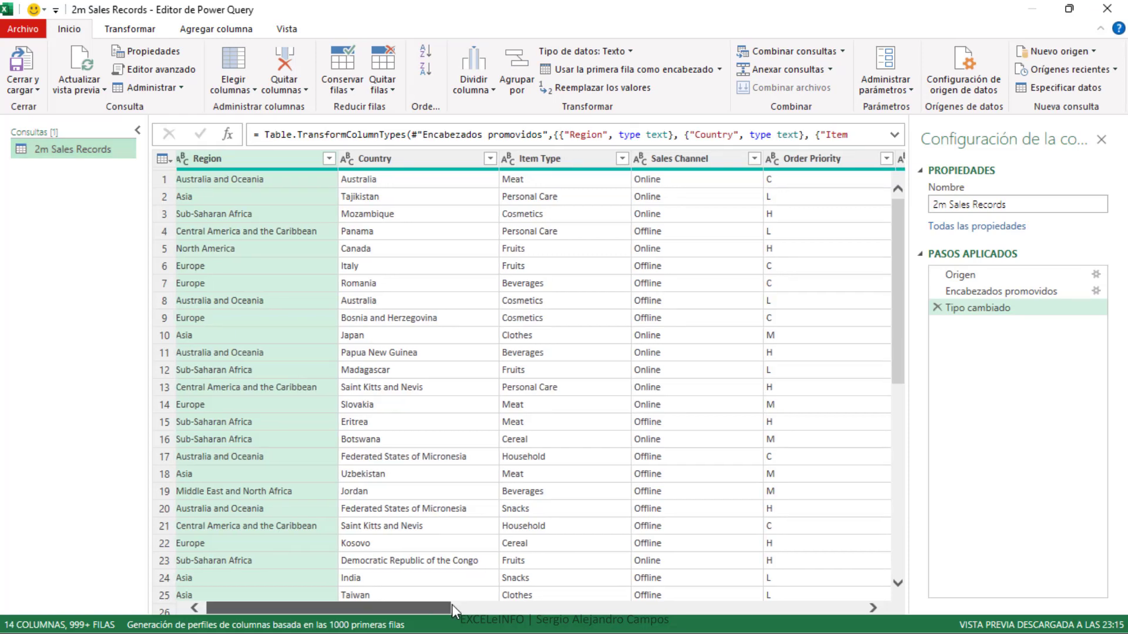
# - Delete the automatic Tipo cambiado step and move the Order Date column to the first position, before Region
pyautogui.moveTo(452, 605); pyautogui.dragTo(551, 604)
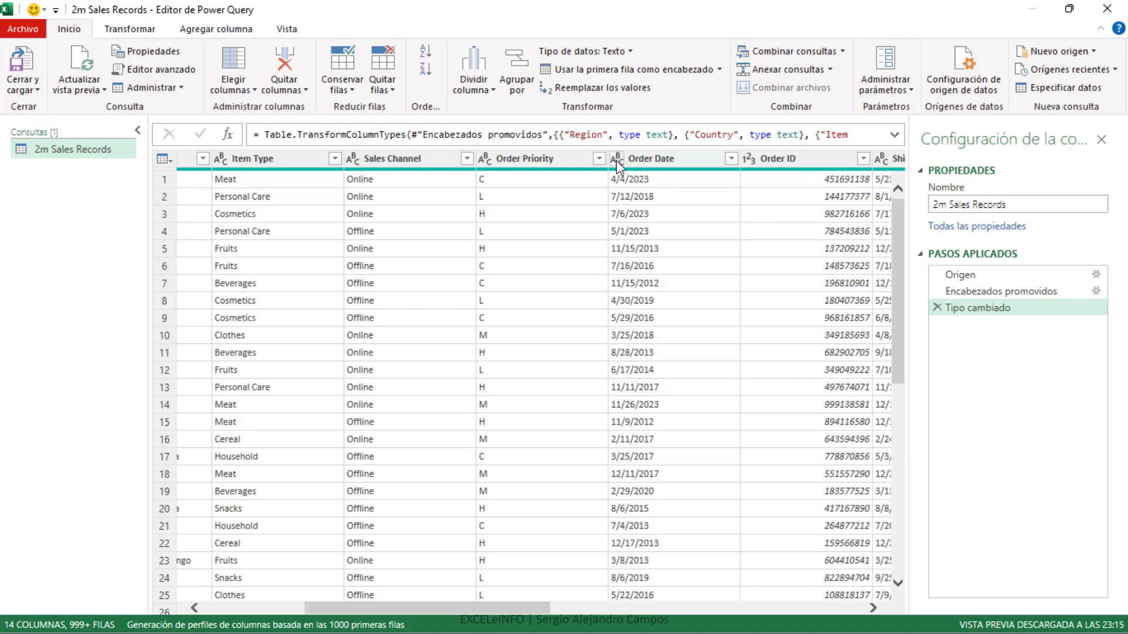
pyautogui.click(937, 307)
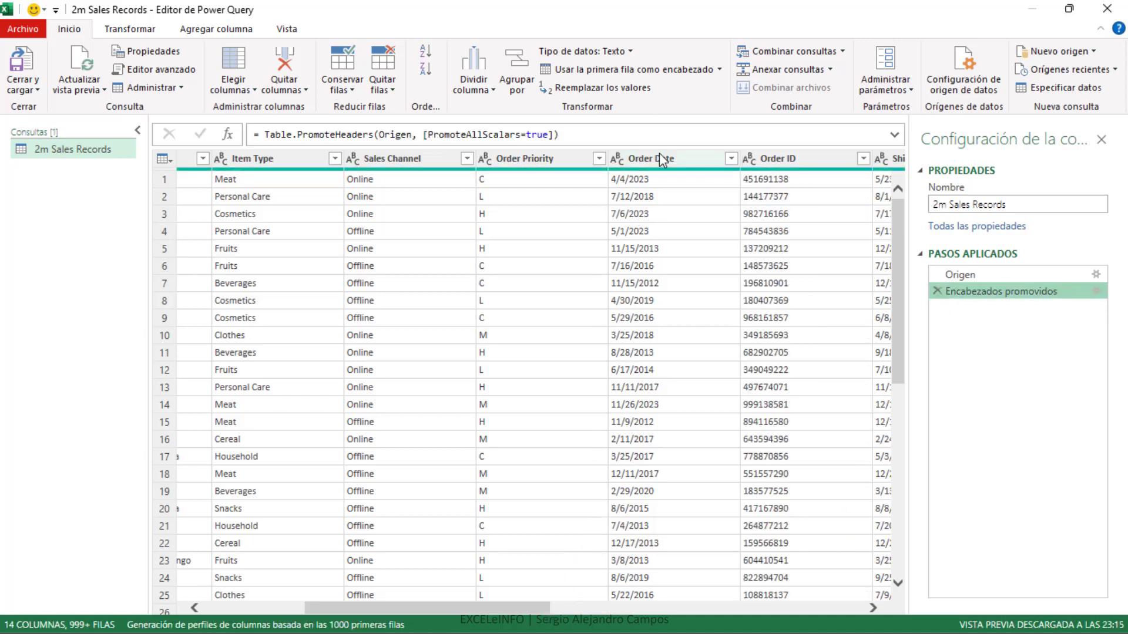
pyautogui.moveTo(664, 162); pyautogui.dragTo(352, 187)
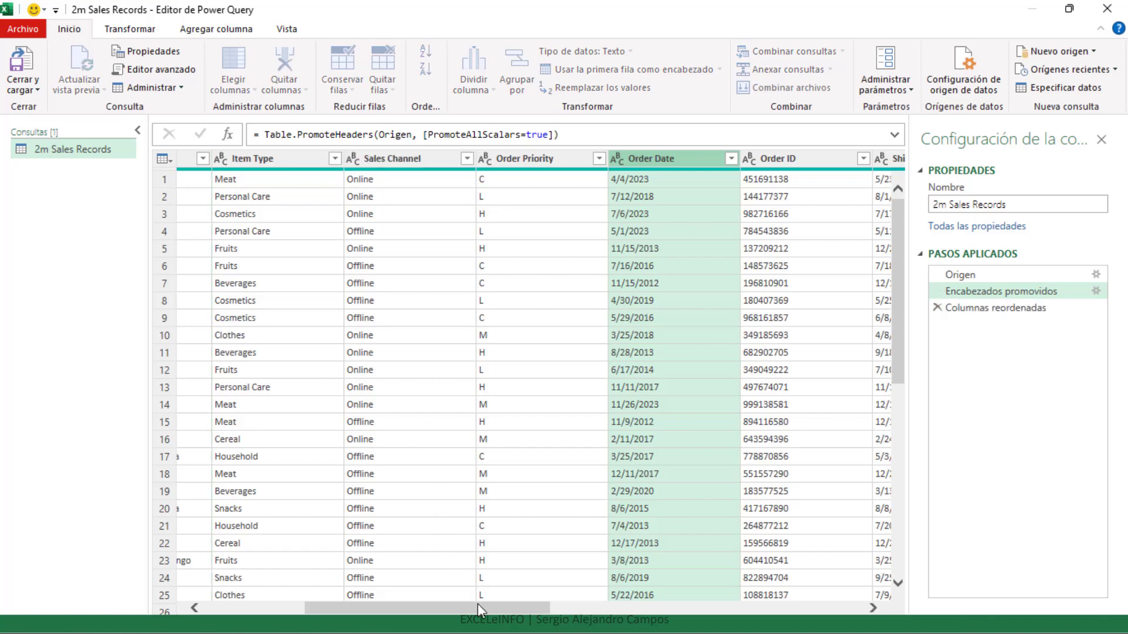
pyautogui.moveTo(444, 608); pyautogui.dragTo(266, 573)
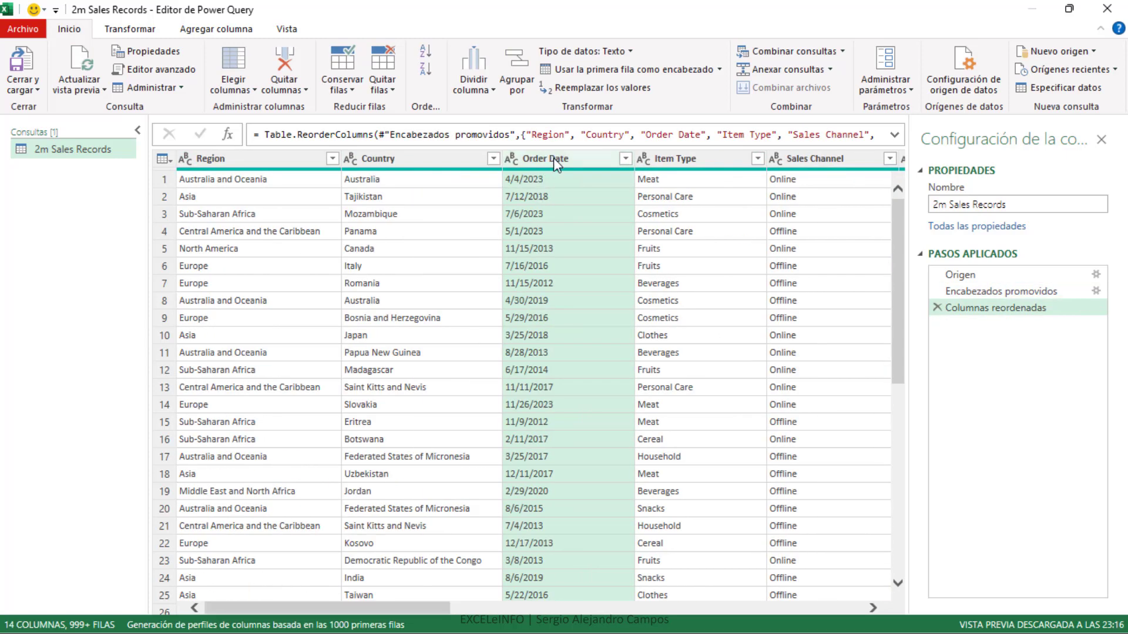
pyautogui.moveTo(557, 164); pyautogui.dragTo(232, 161)
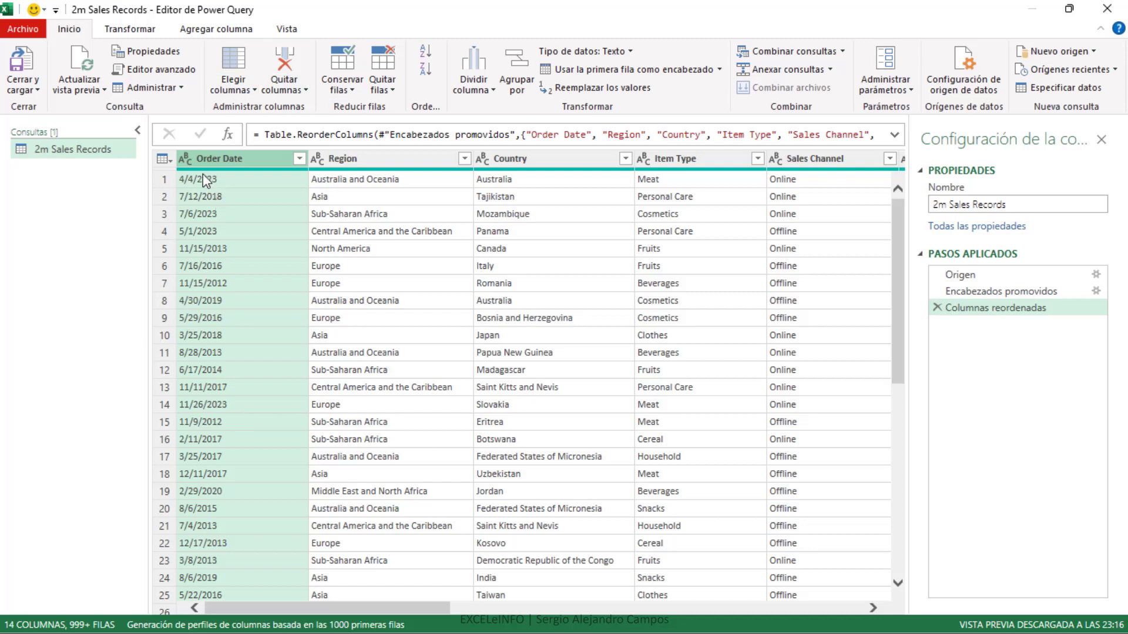
# - Try the Fecha data type on the Order Date column, inspect the row 5 value, and delete the resulting Tipo cambiado step
pyautogui.click(185, 161)
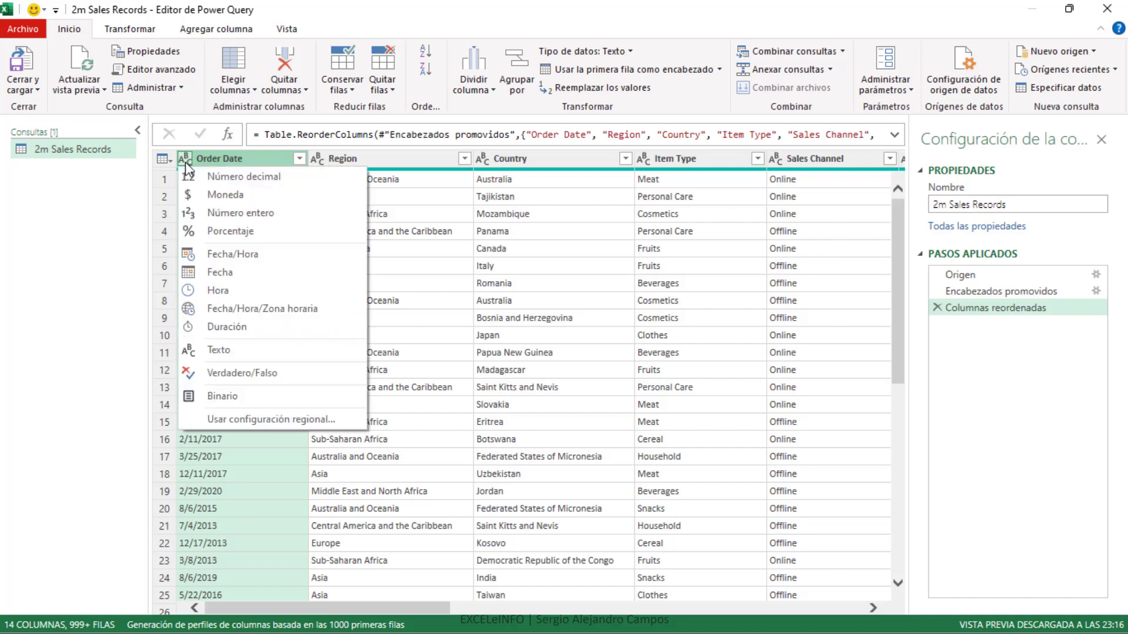
pyautogui.click(228, 273)
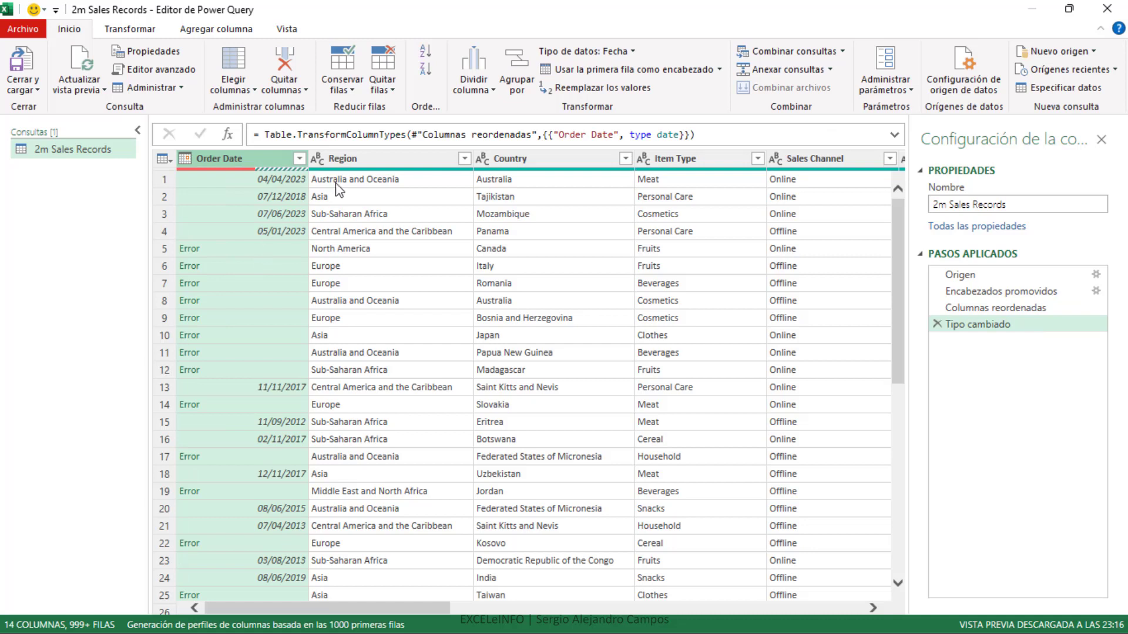
pyautogui.click(226, 244)
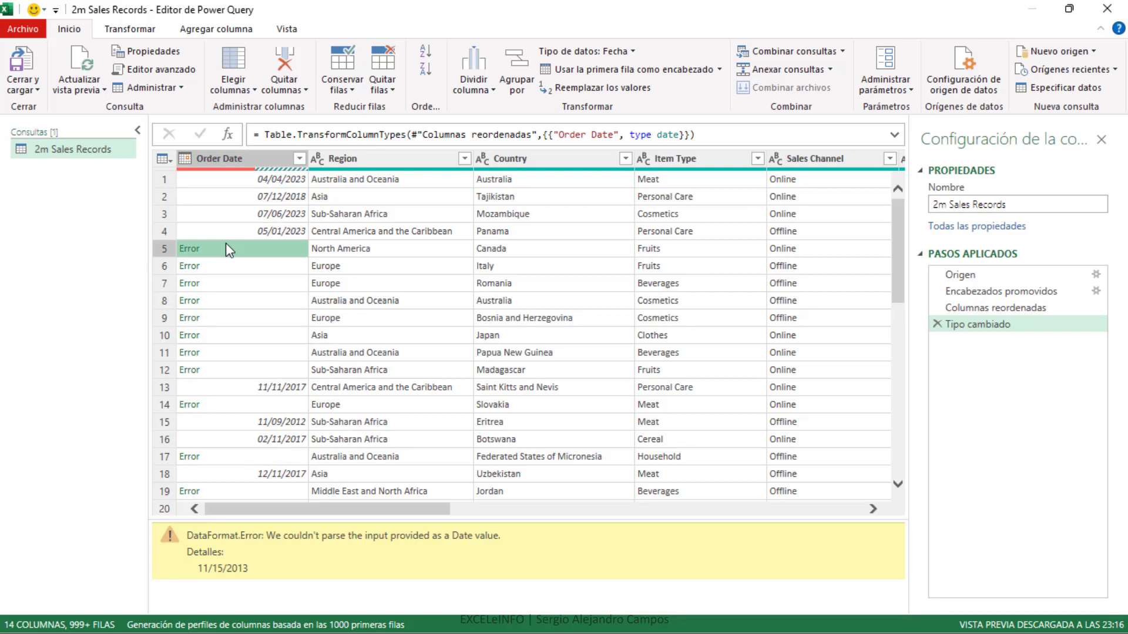
pyautogui.click(938, 324)
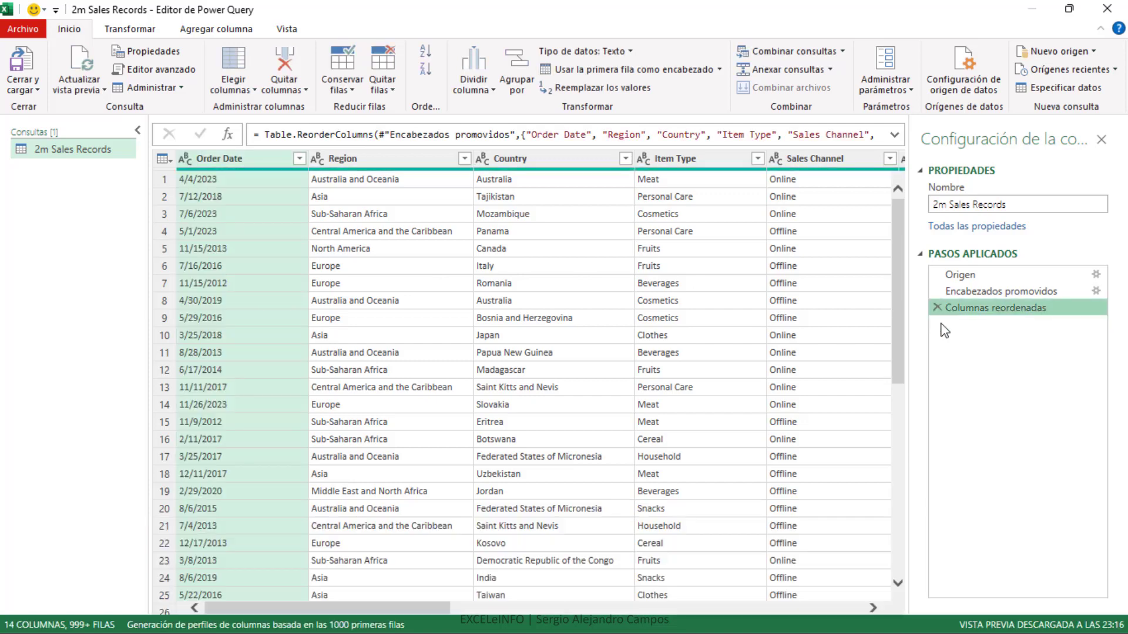
# - Change the Order Date column's type using regional settings, with data type Fecha and locale Inglés (Estados Unidos)
pyautogui.rightClick(262, 163)
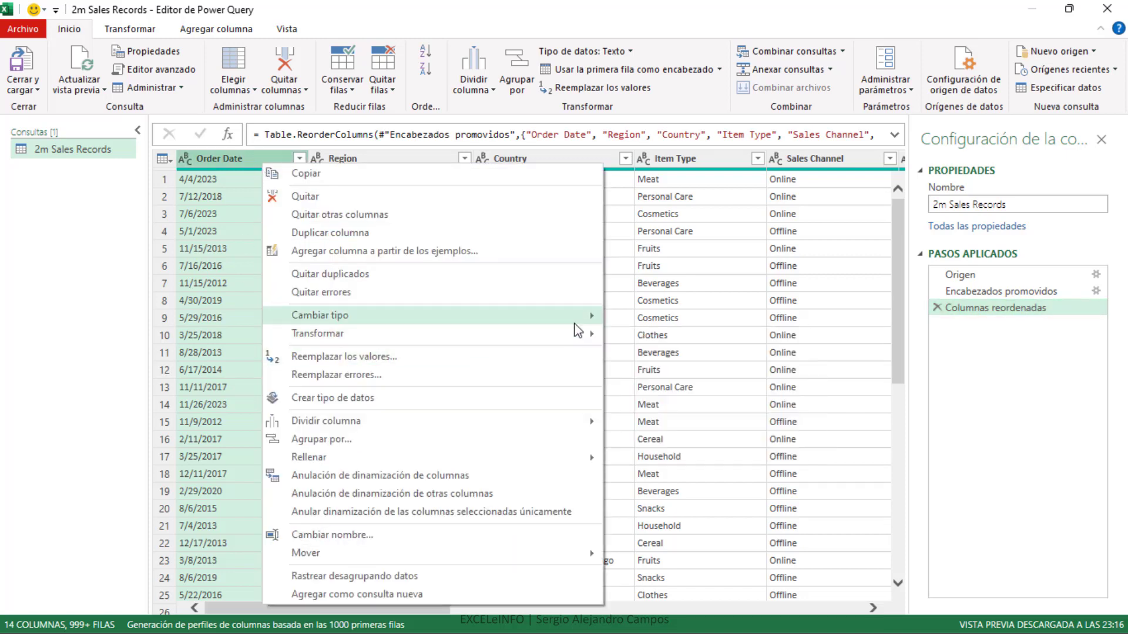
pyautogui.moveTo(579, 317)
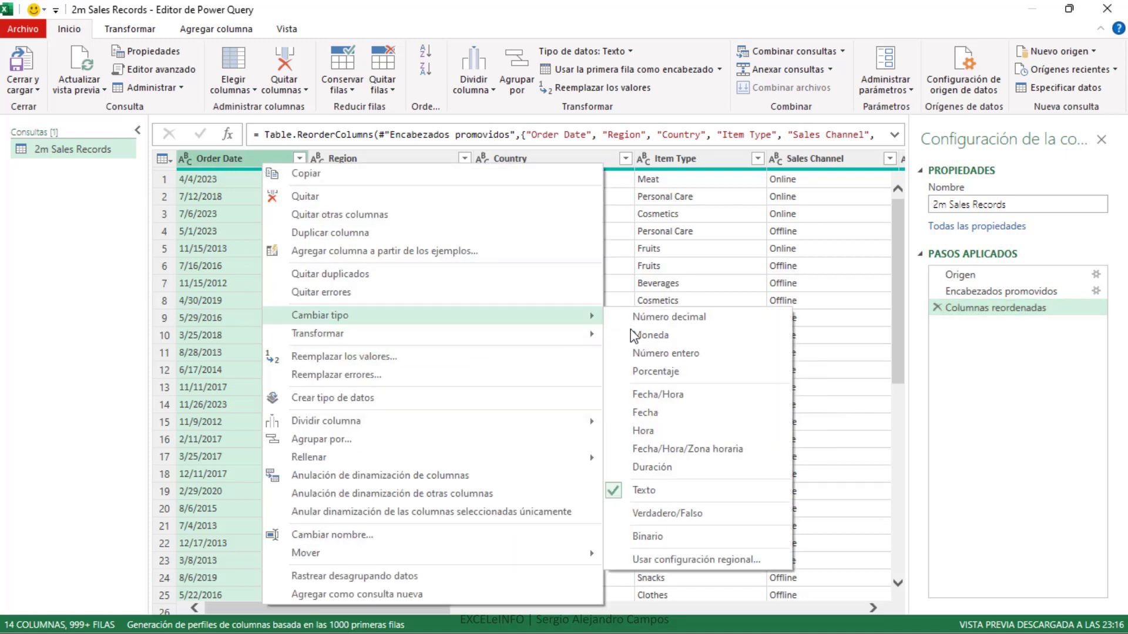
pyautogui.click(718, 560)
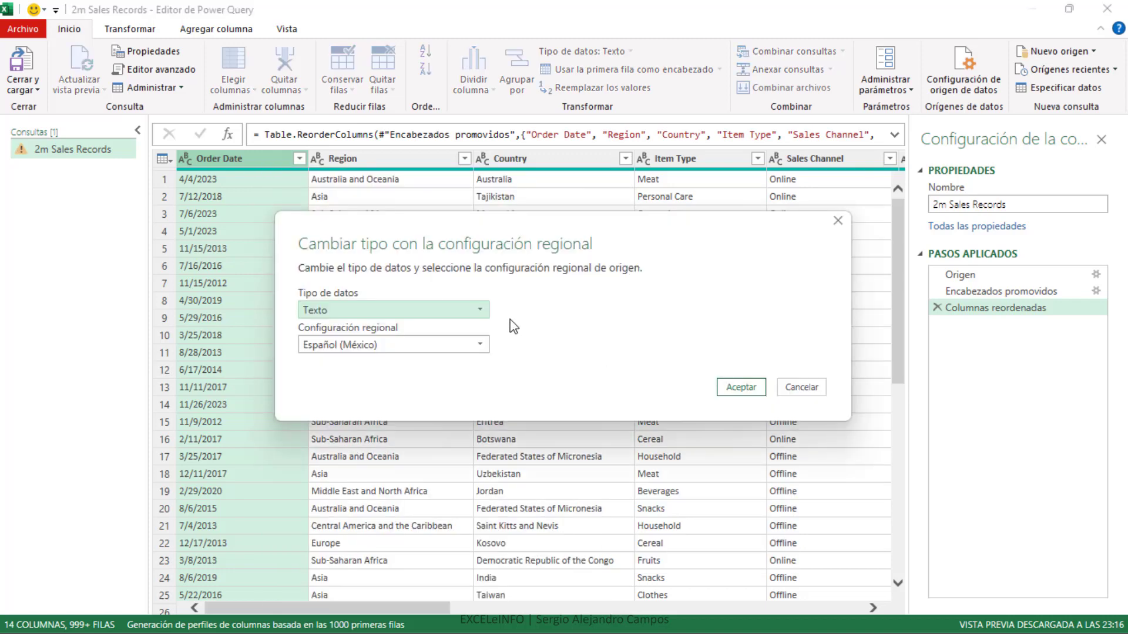
pyautogui.click(451, 309)
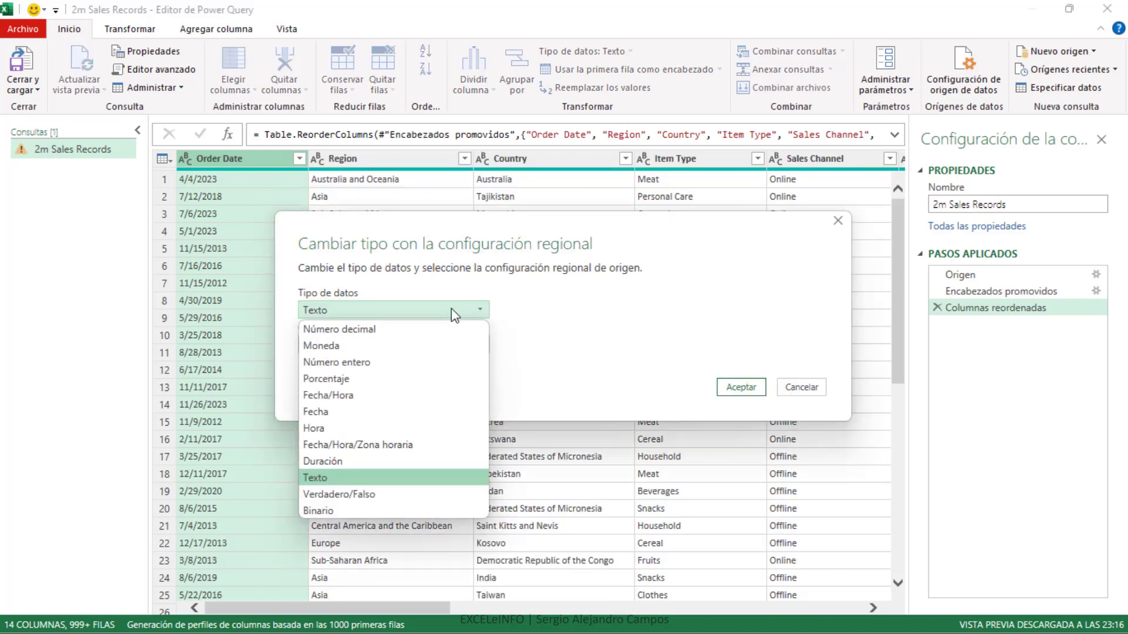
pyautogui.click(371, 412)
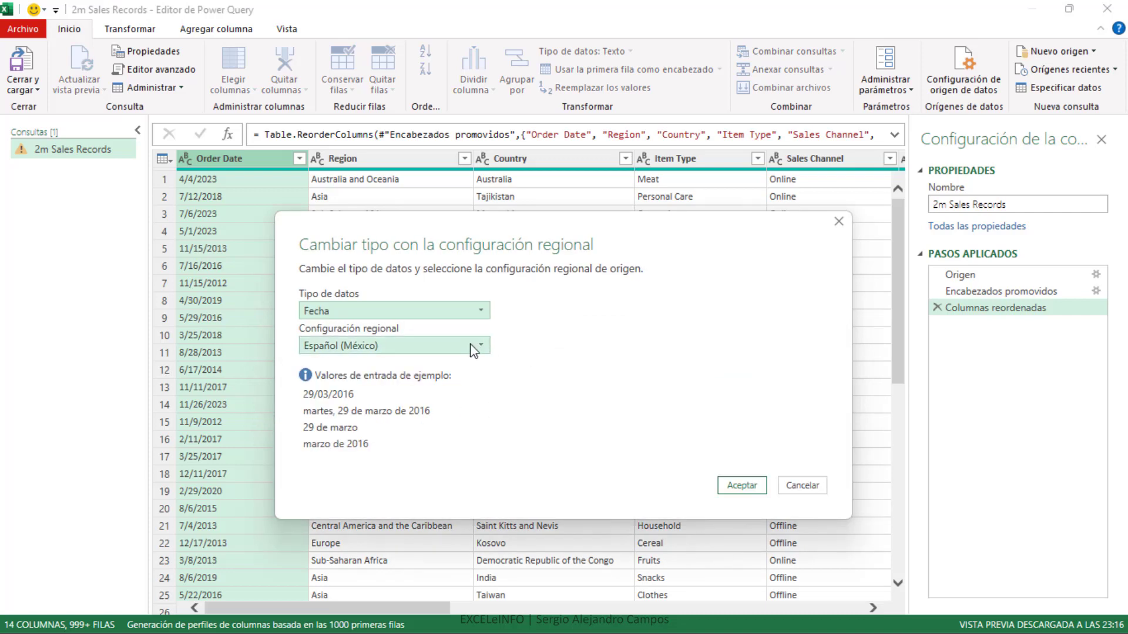
pyautogui.click(485, 346)
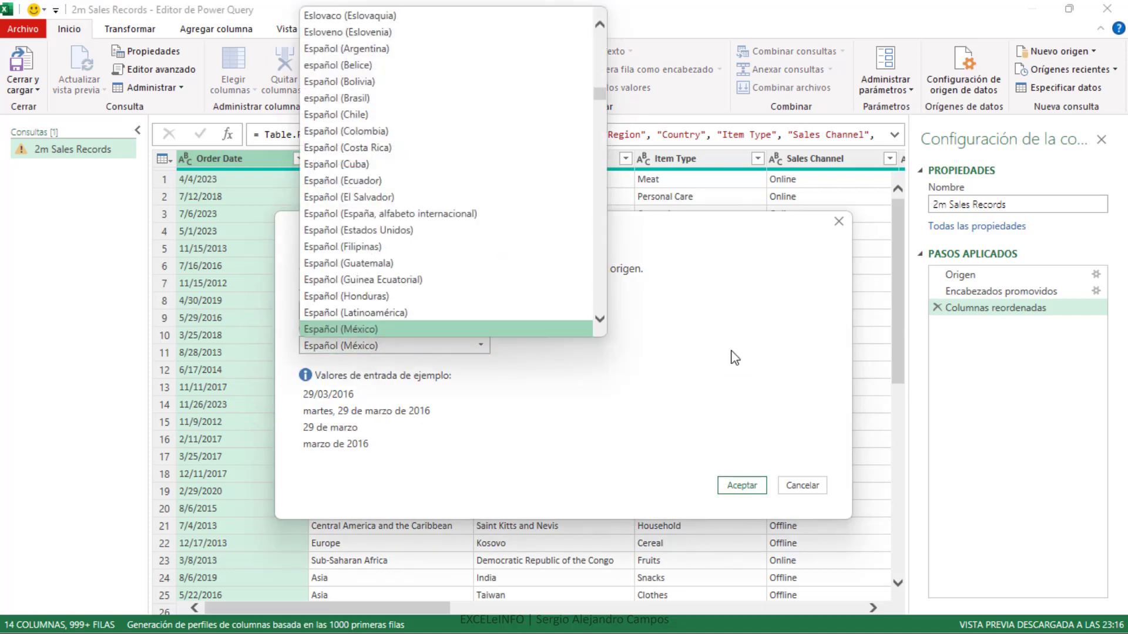
pyautogui.press('i')
pyautogui.scroll(-12, 601, 297)
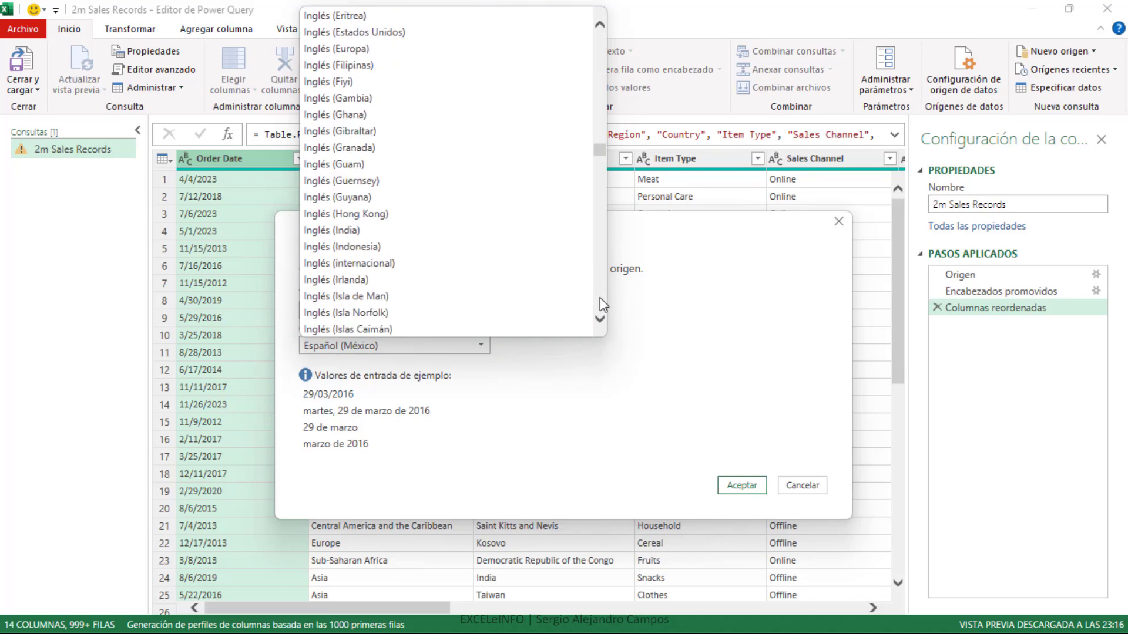
pyautogui.click(392, 34)
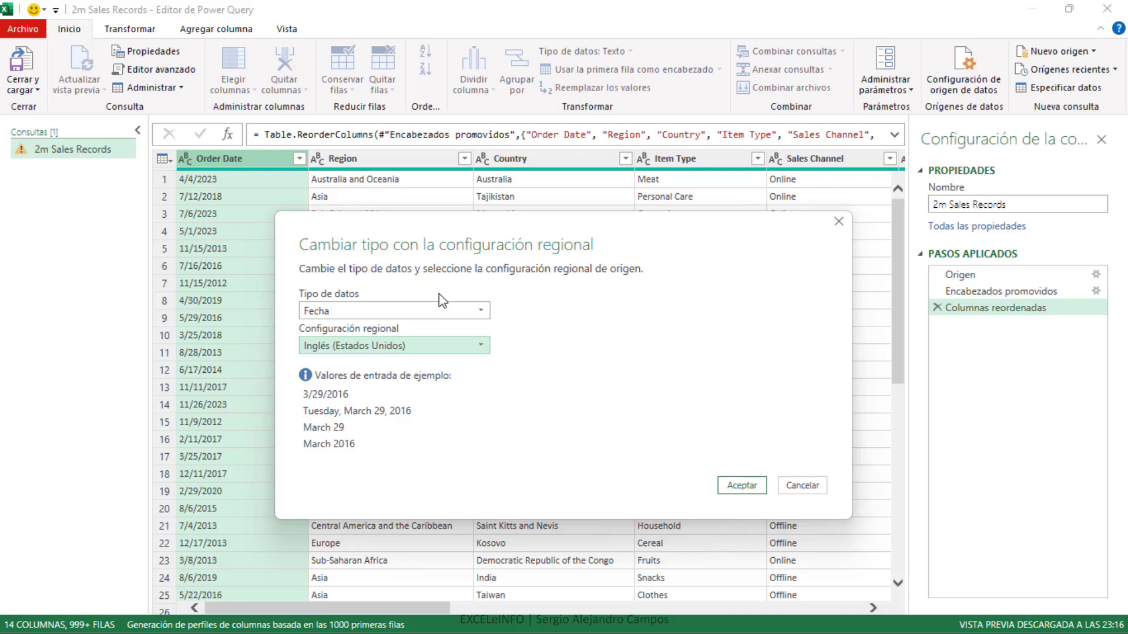
pyautogui.click(744, 489)
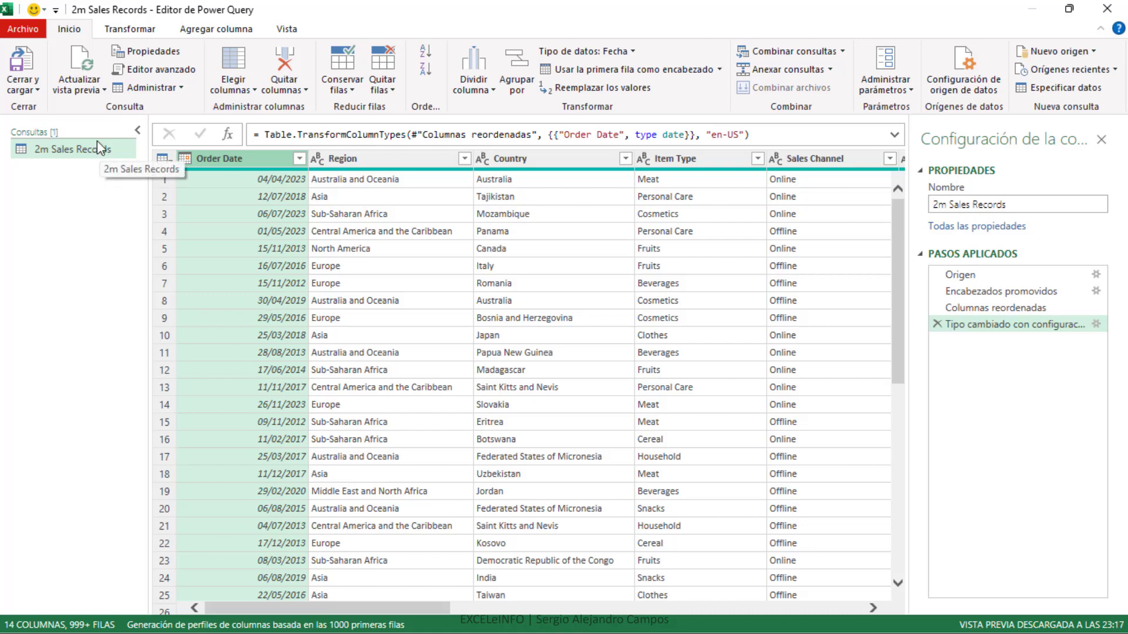
# - Close the Power Query editor and load the 2m Sales Records query as a connection only
pyautogui.click(35, 91)
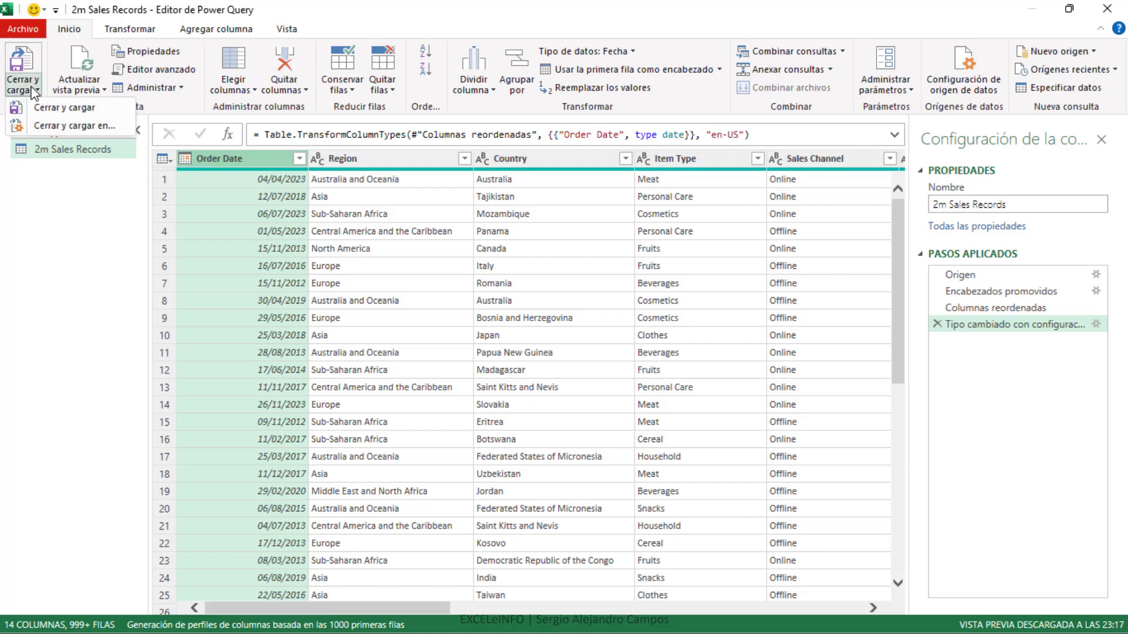
pyautogui.click(90, 125)
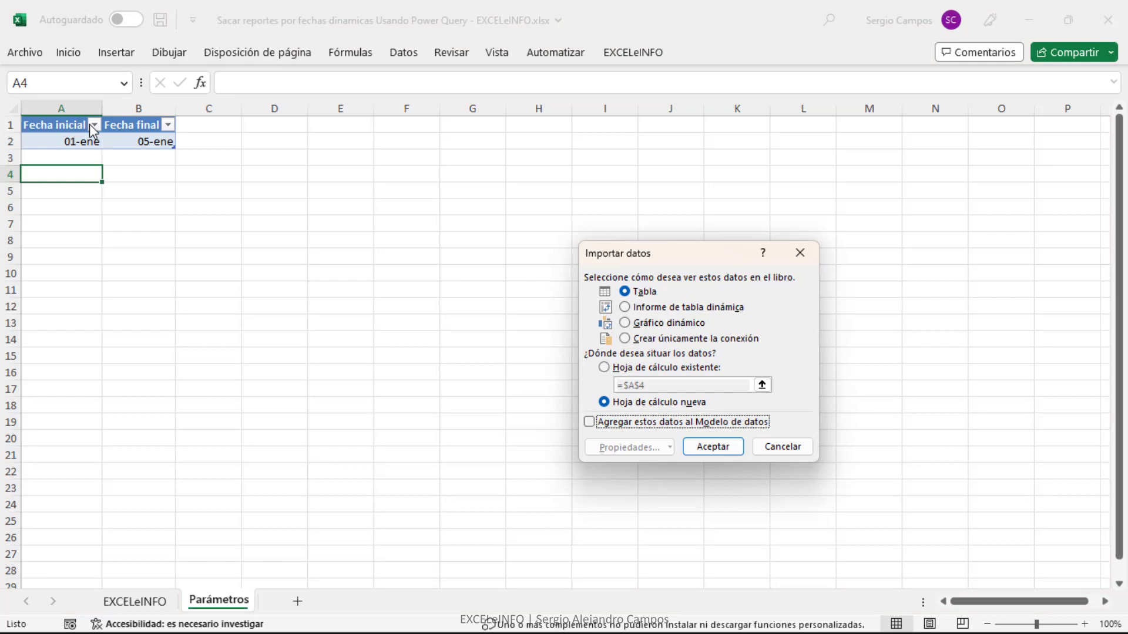
pyautogui.click(675, 341)
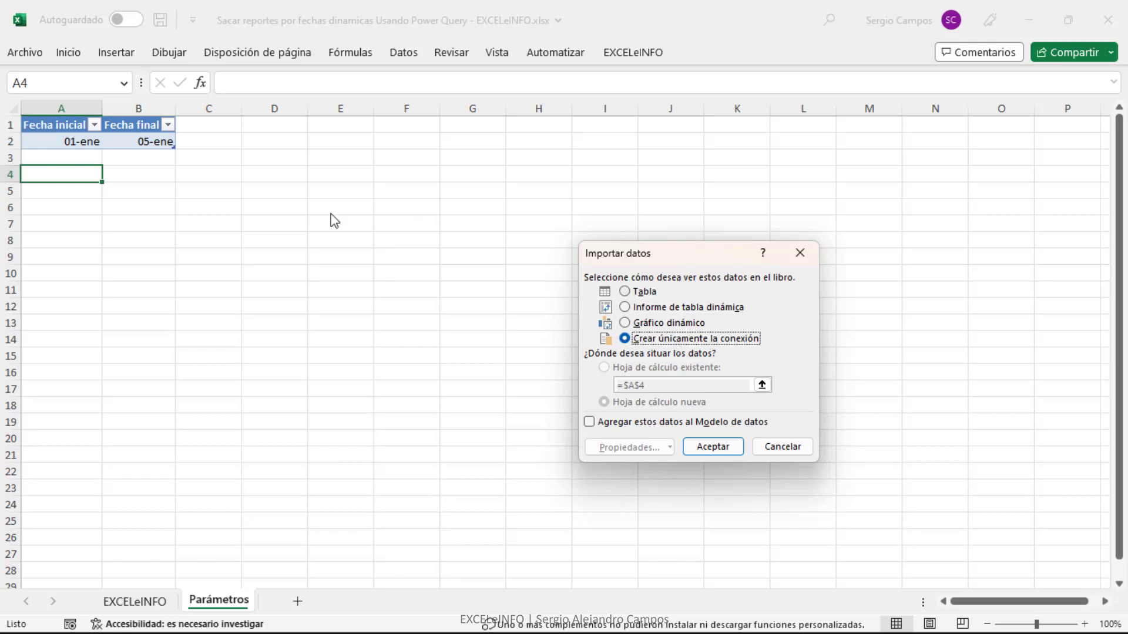
pyautogui.click(633, 292)
pyautogui.click(659, 308)
pyautogui.click(675, 340)
pyautogui.click(726, 452)
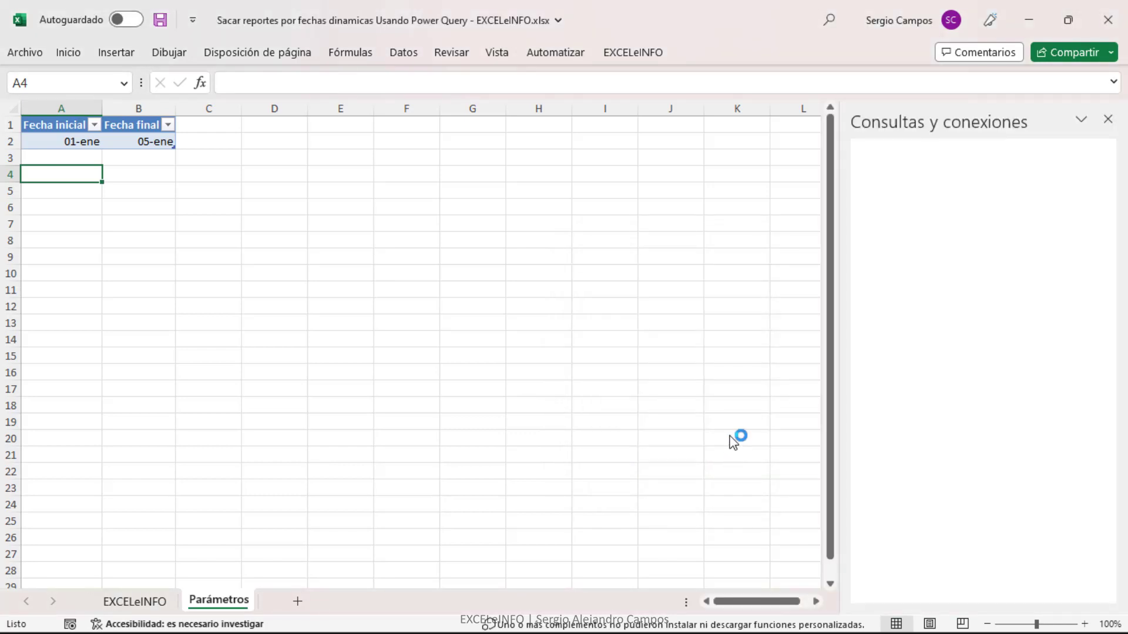
# - Rename the table holding Fecha inicial and Fecha final on the Parámetros sheet as Fechas
pyautogui.moveTo(59, 125); pyautogui.dragTo(118, 139)
pyautogui.click(80, 138)
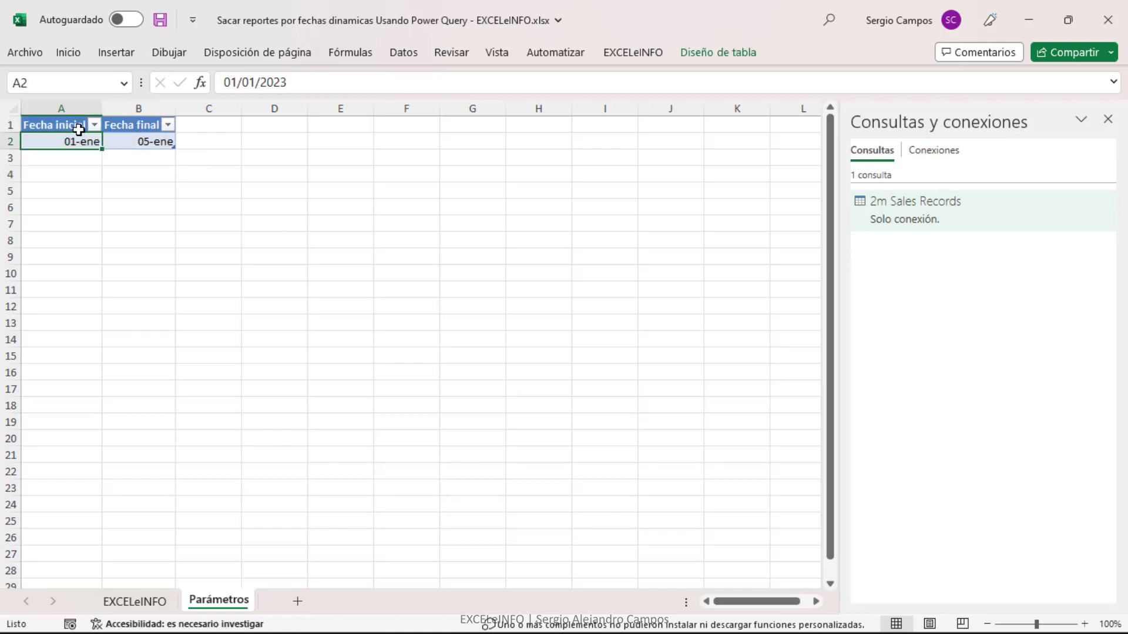
pyautogui.click(78, 129)
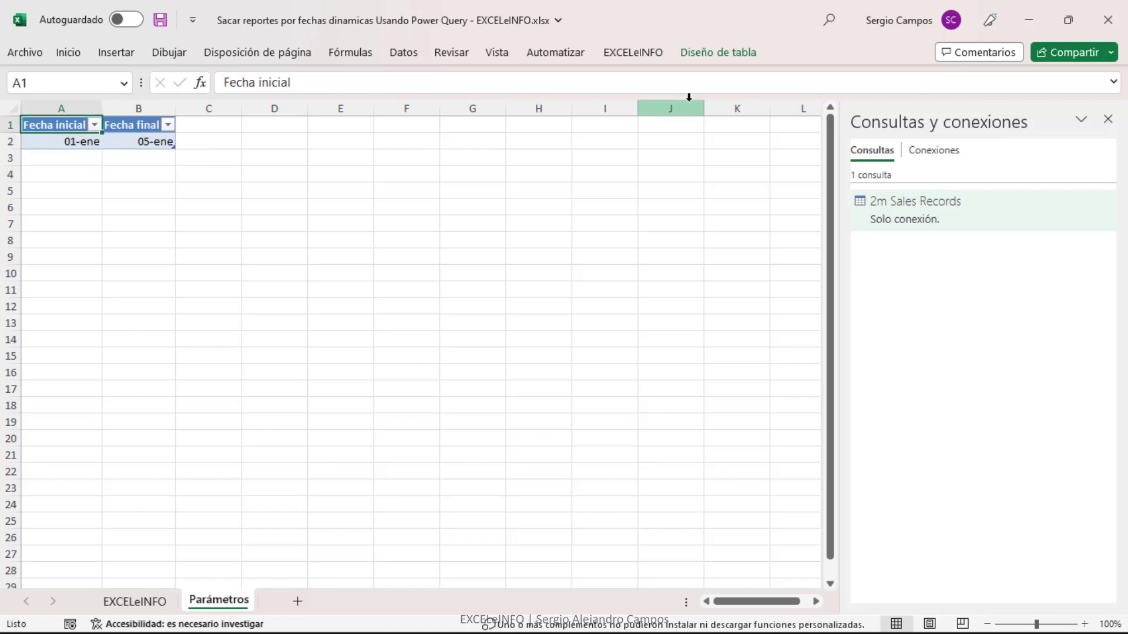
pyautogui.click(707, 54)
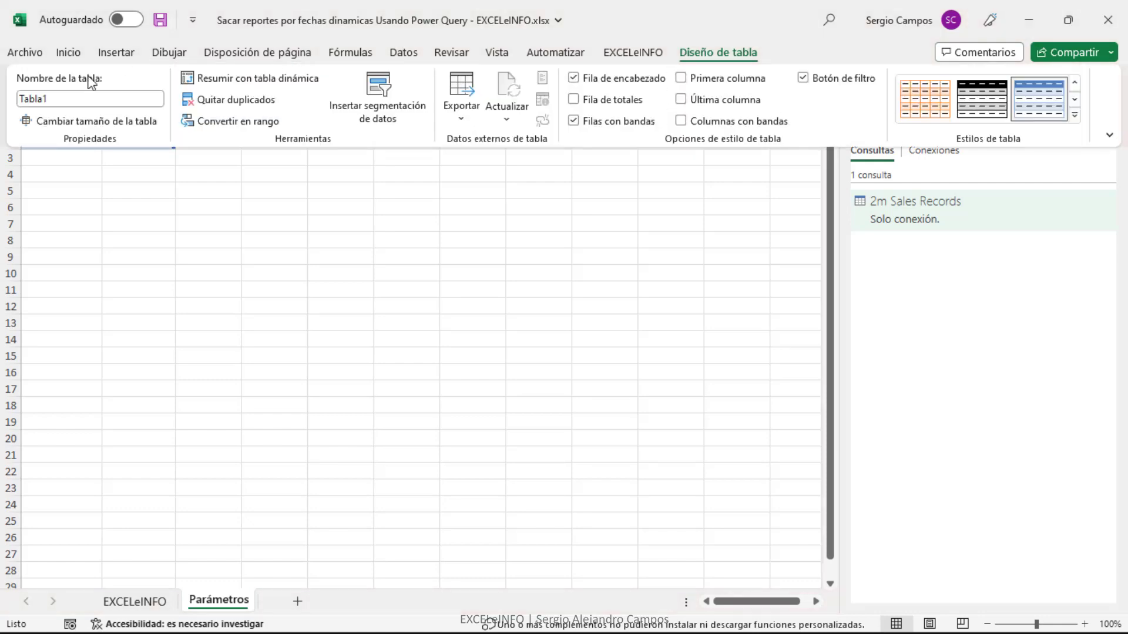
pyautogui.click(81, 98)
pyautogui.moveTo(56, 98); pyautogui.dragTo(3, 94)
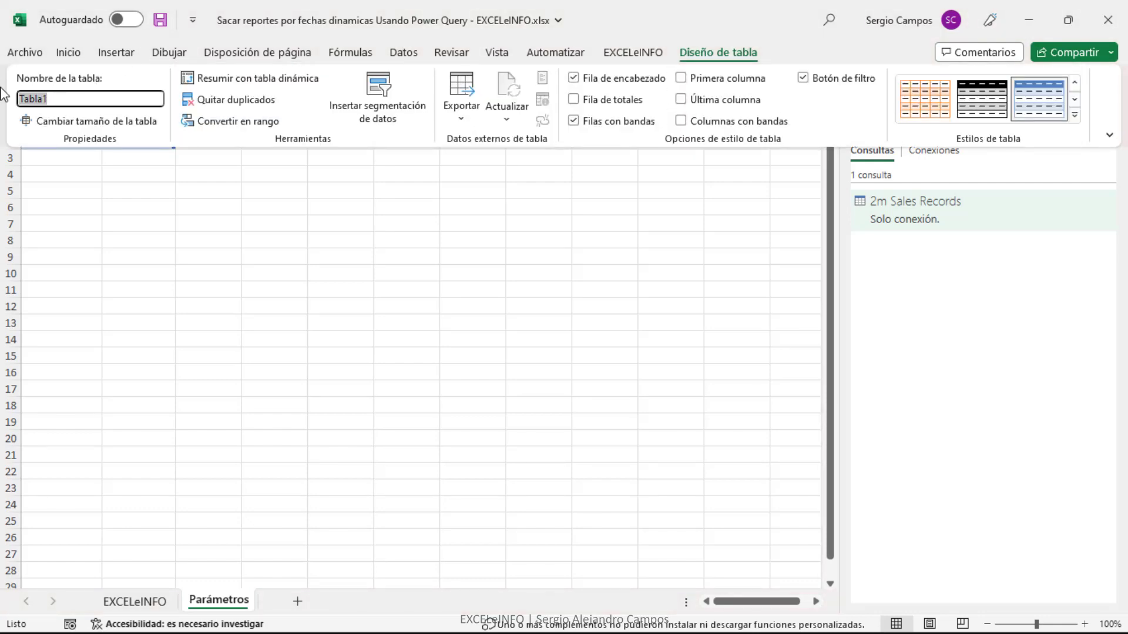
pyautogui.write('Fechas')
pyautogui.press('Return')
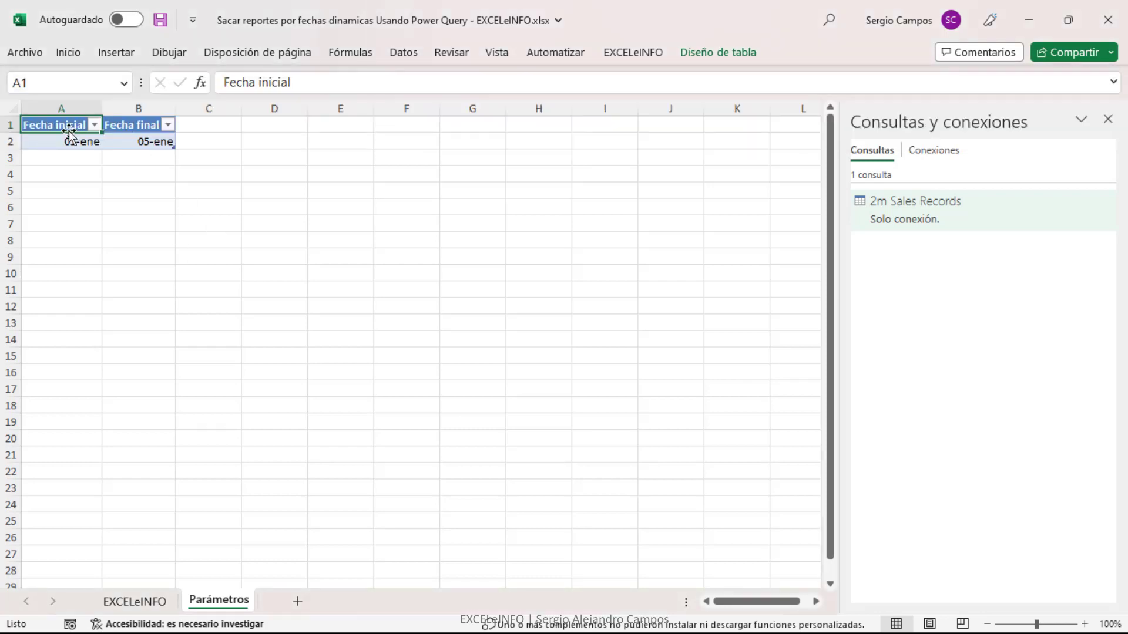
# - Import the Fechas table into Power Query as a new query from a table or range
pyautogui.click(418, 52)
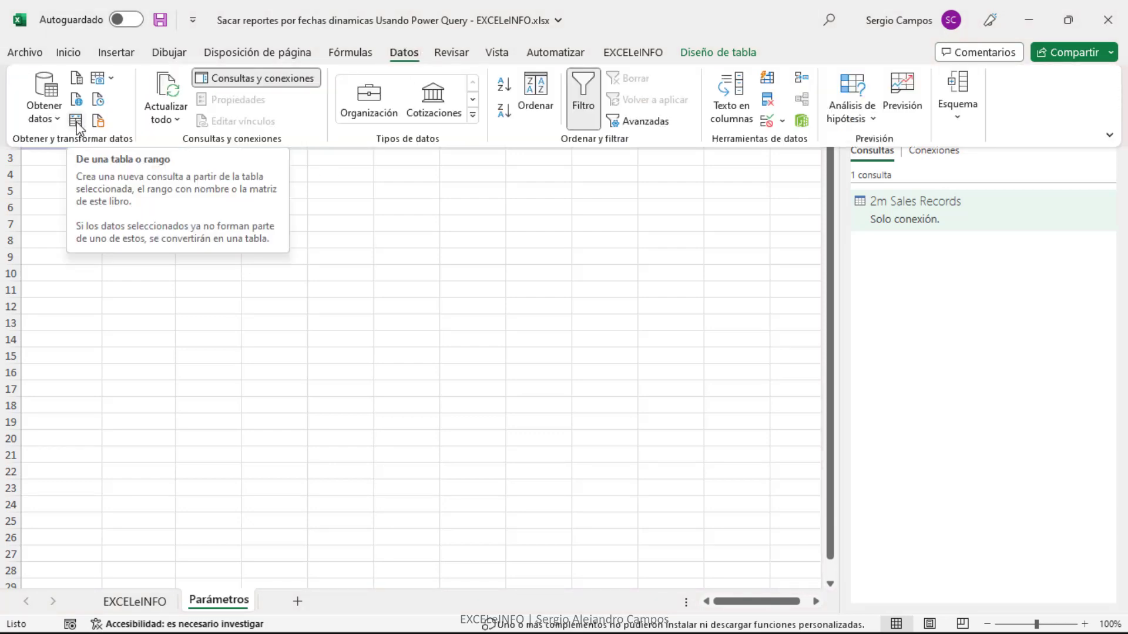
pyautogui.click(77, 124)
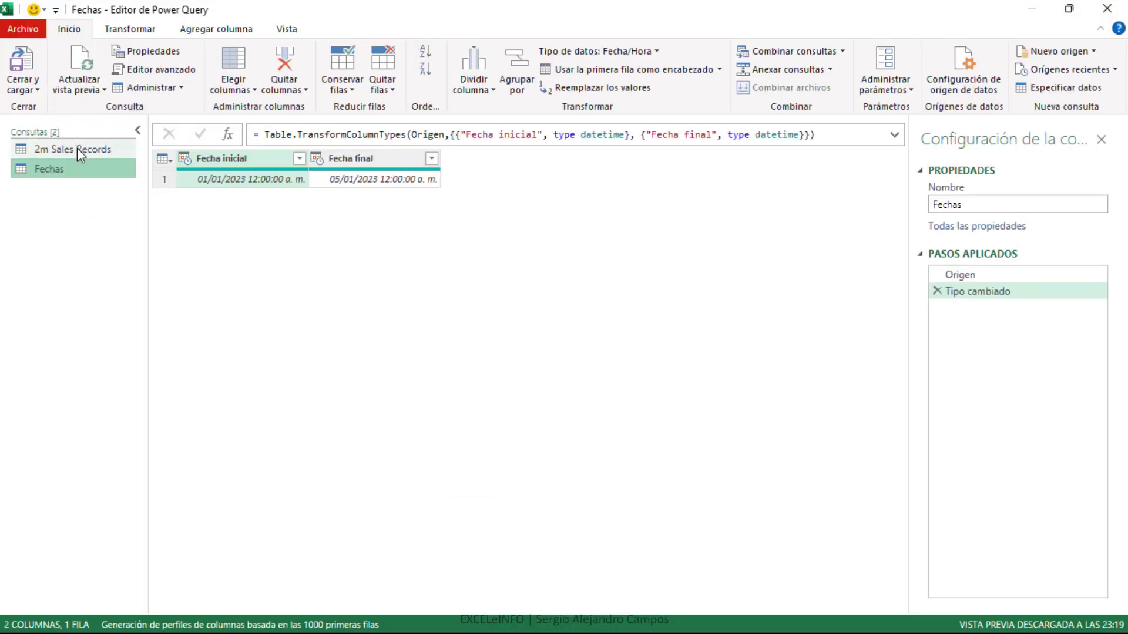
pyautogui.click(76, 148)
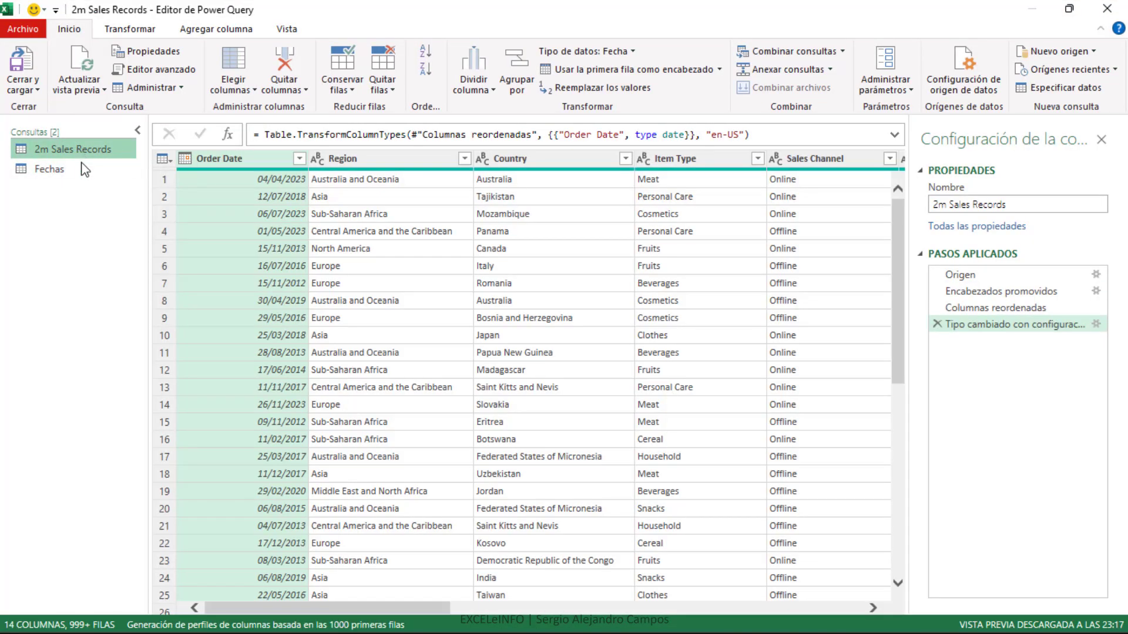
pyautogui.click(83, 170)
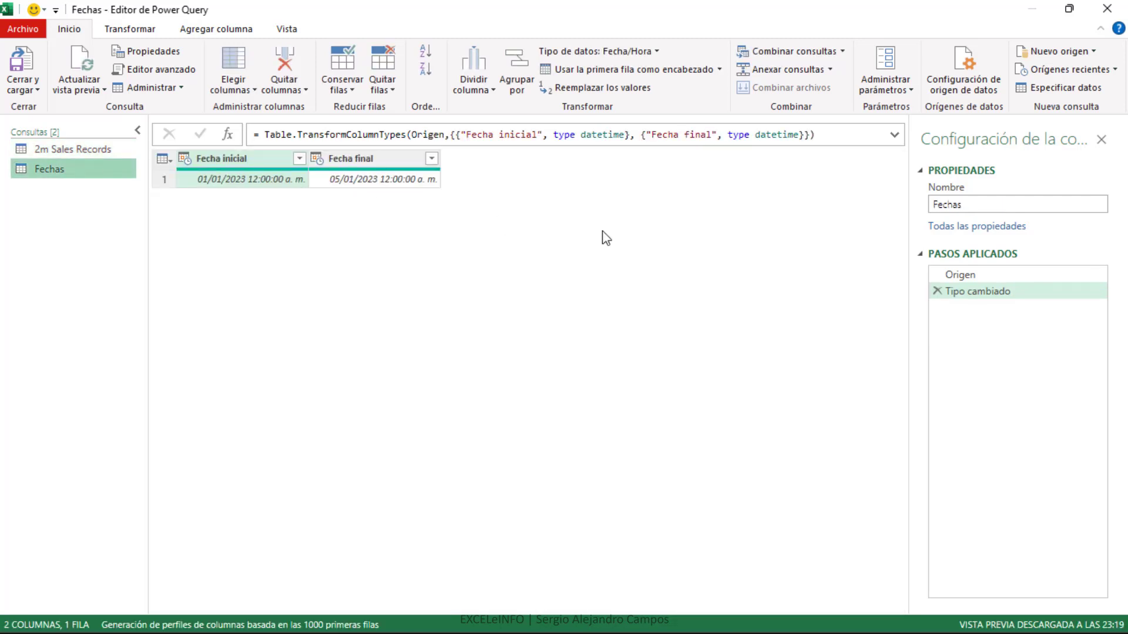
# - Delete the automatic Tipo cambiado step in the Fechas query and set the Fecha inicial and Fecha final columns to the Fecha type
pyautogui.click(937, 292)
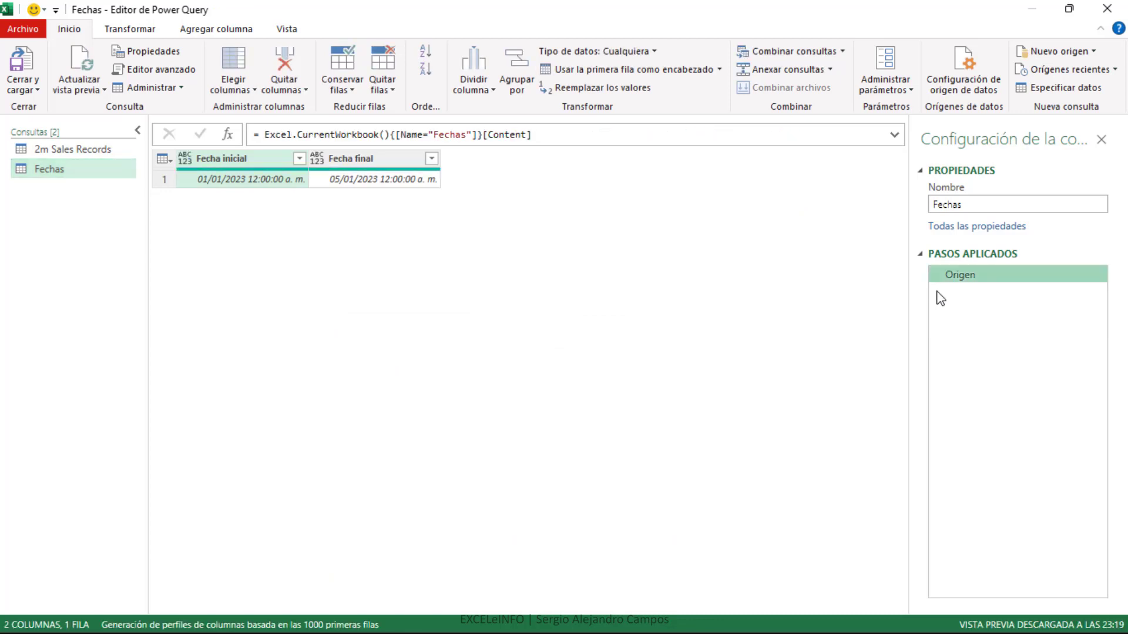
pyautogui.click(187, 161)
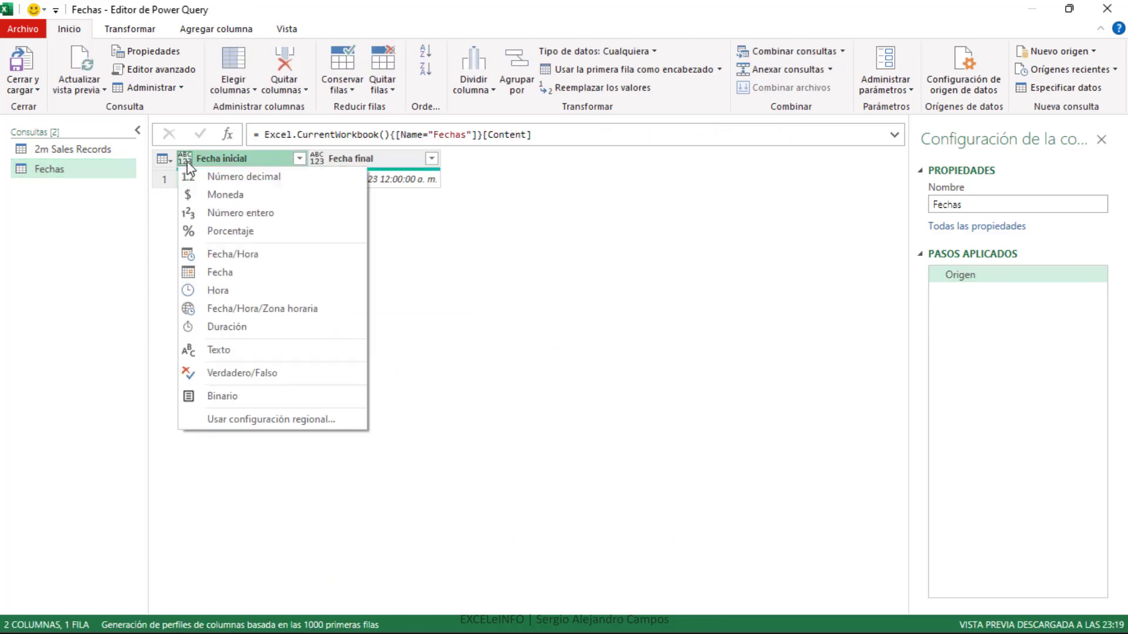
pyautogui.click(232, 275)
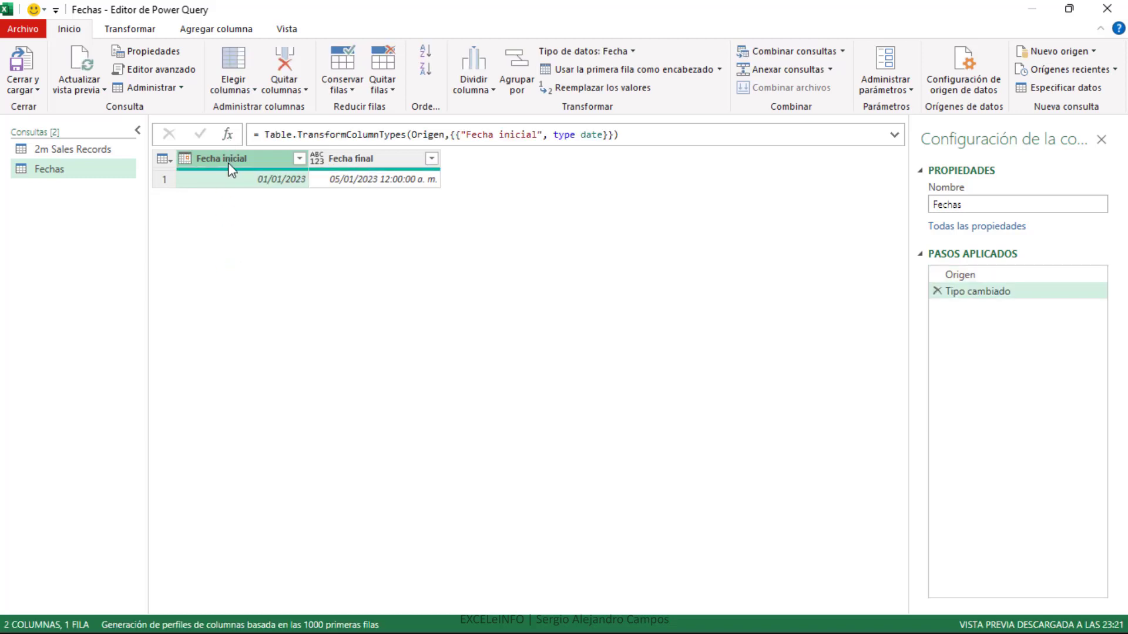
pyautogui.click(318, 158)
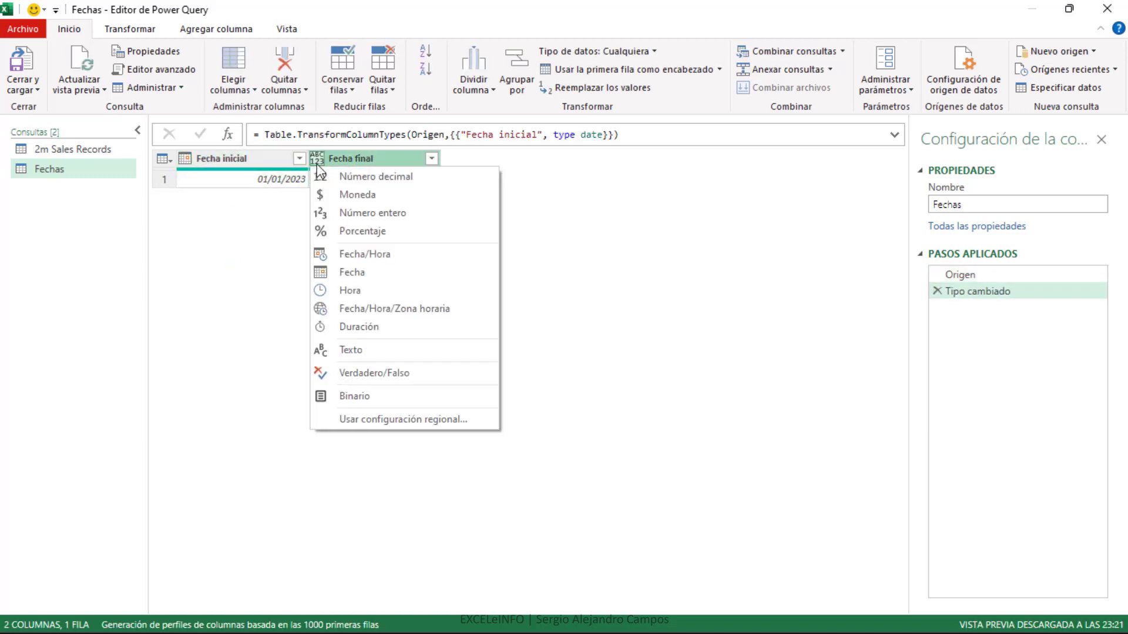
pyautogui.click(348, 273)
pyautogui.click(285, 184)
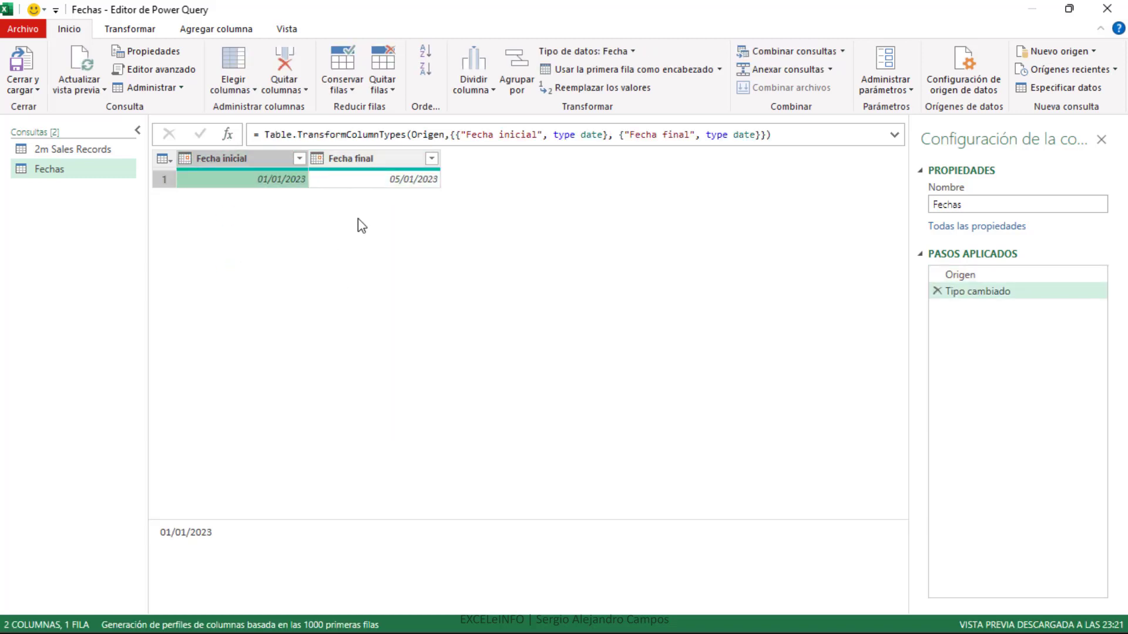
pyautogui.click(371, 183)
pyautogui.click(940, 292)
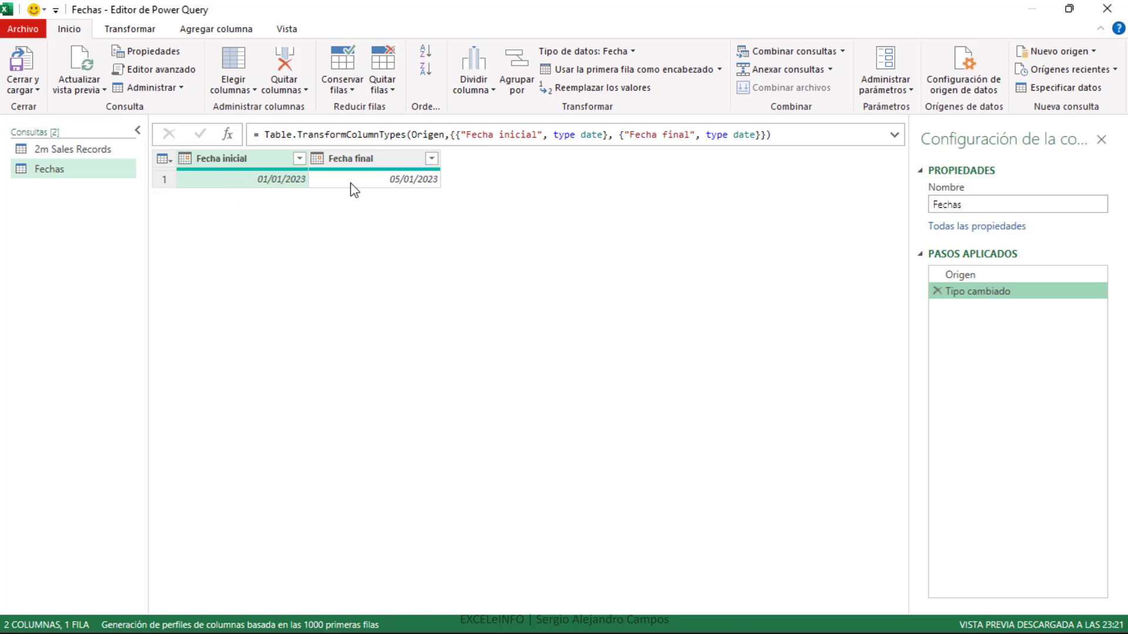
# - Add the Fecha inicial value from row 1 as a new query and rename that query Fecha_inicial
pyautogui.click(239, 181)
pyautogui.rightClick(229, 181)
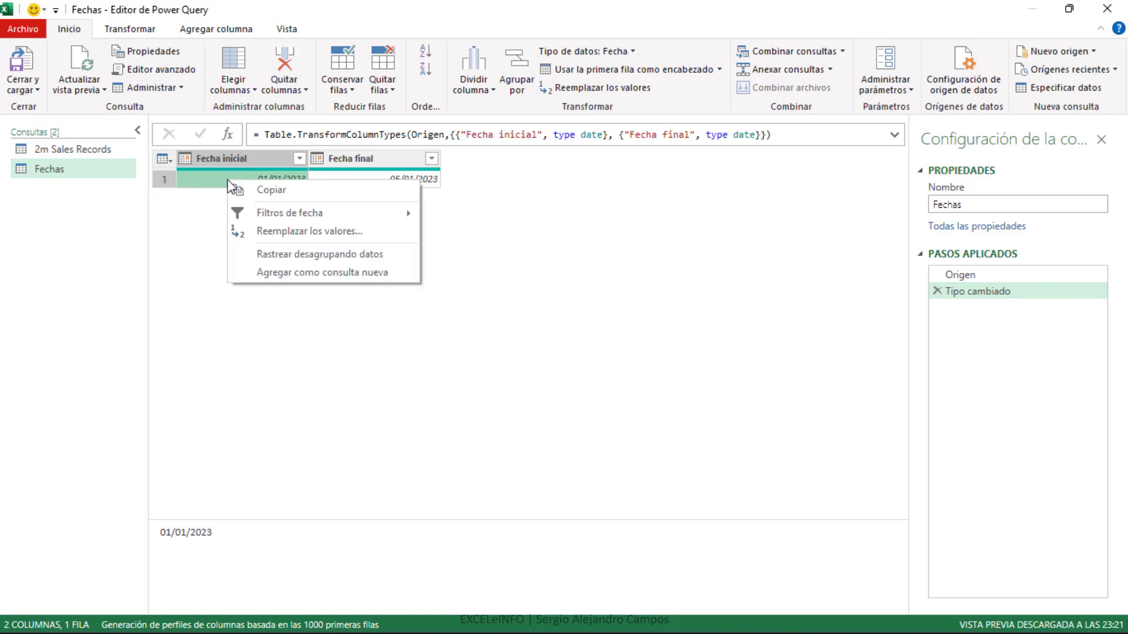
pyautogui.click(344, 274)
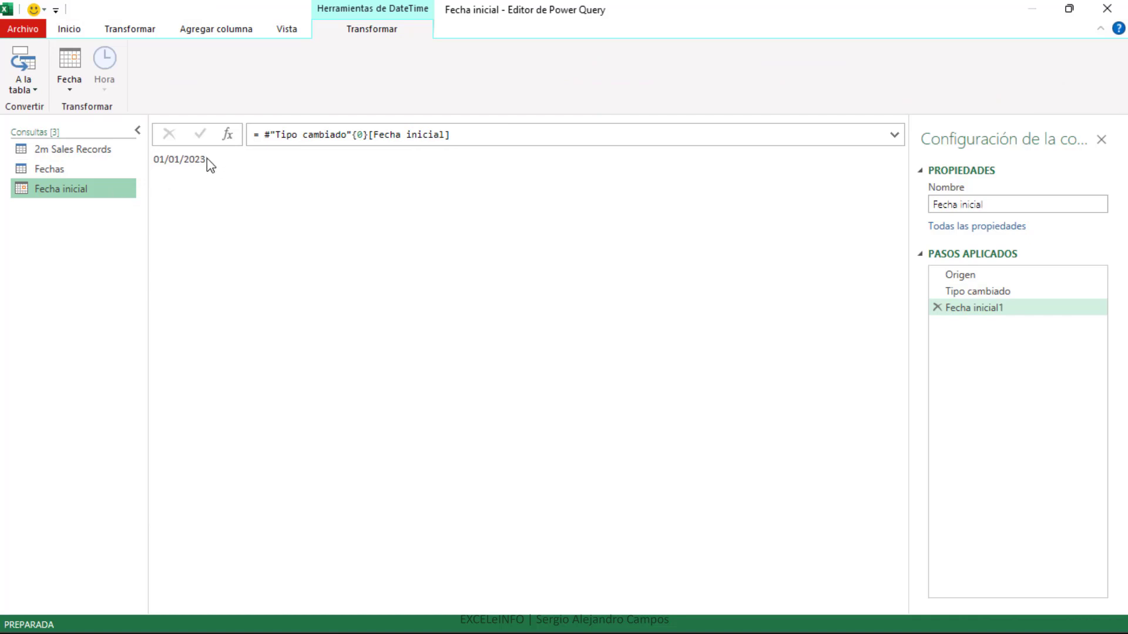
pyautogui.moveTo(204, 159); pyautogui.dragTo(156, 160)
pyautogui.click(101, 189)
pyautogui.click(1068, 206)
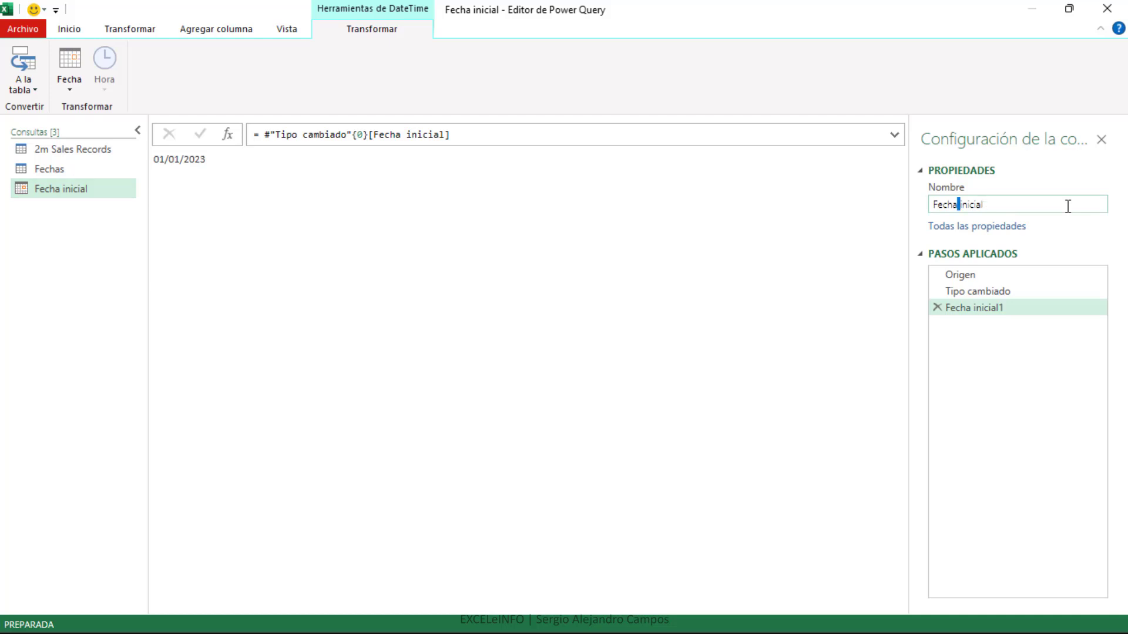
pyautogui.write('_')
pyautogui.press('Return')
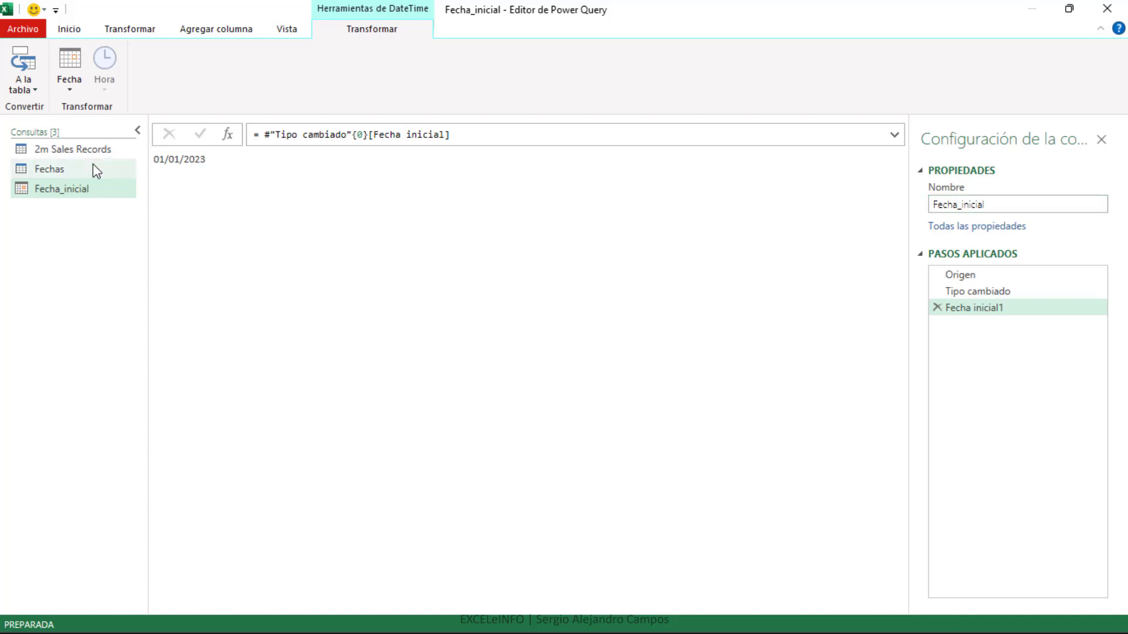
# - Add the Fecha final value from row 1 of the Fechas query as a new query and rename that query Fecha_final
pyautogui.click(62, 171)
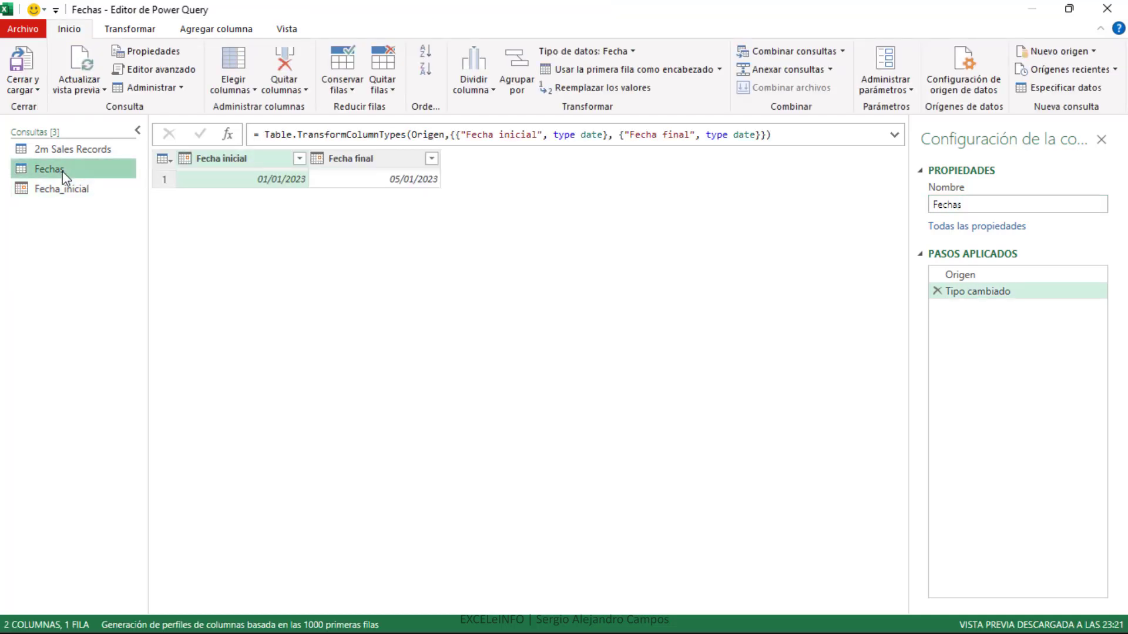
pyautogui.click(351, 182)
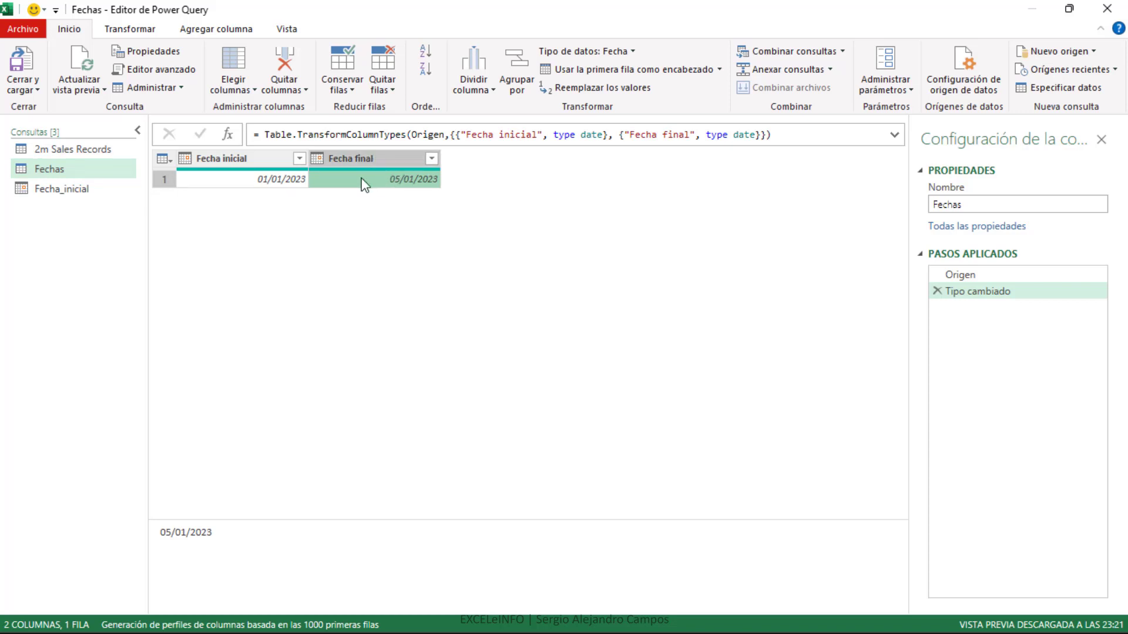
pyautogui.rightClick(362, 179)
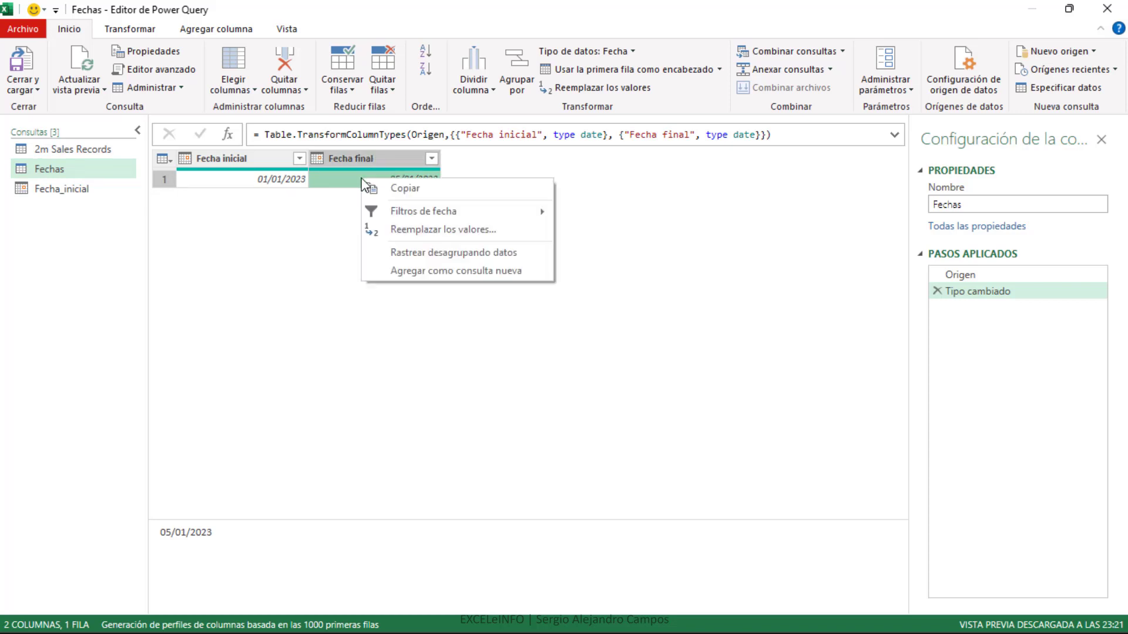
pyautogui.click(452, 272)
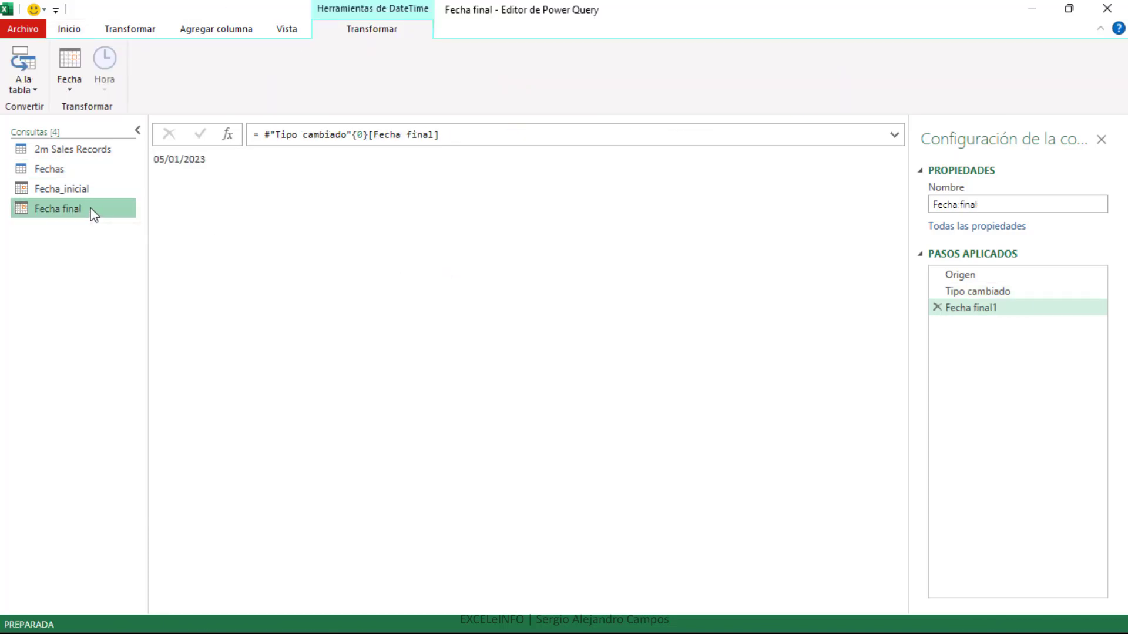
pyautogui.click(1011, 204)
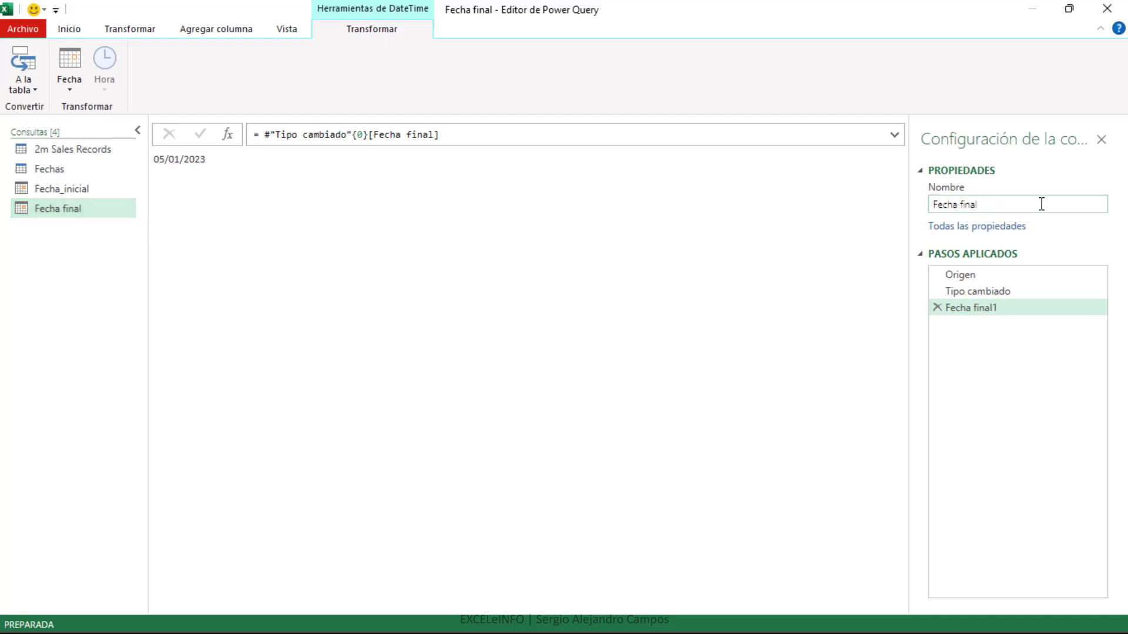
pyautogui.write('_')
pyautogui.press('Return')
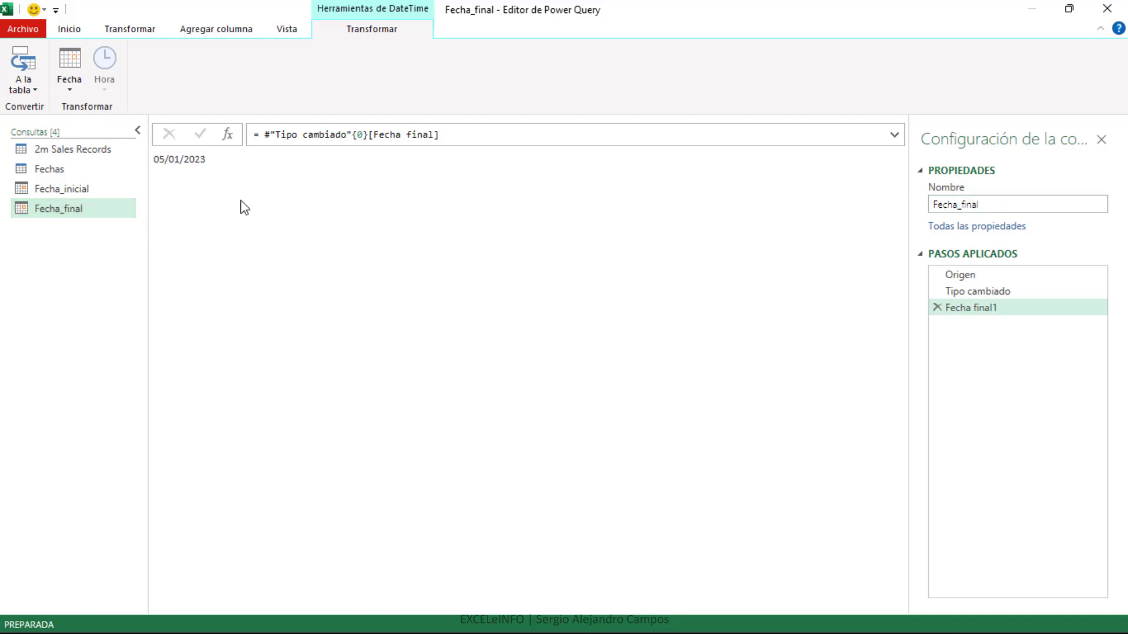
# - Review the 2m Sales Records, Fechas, Fecha_inicial and Fecha_final queries one after another
pyautogui.click(108, 152)
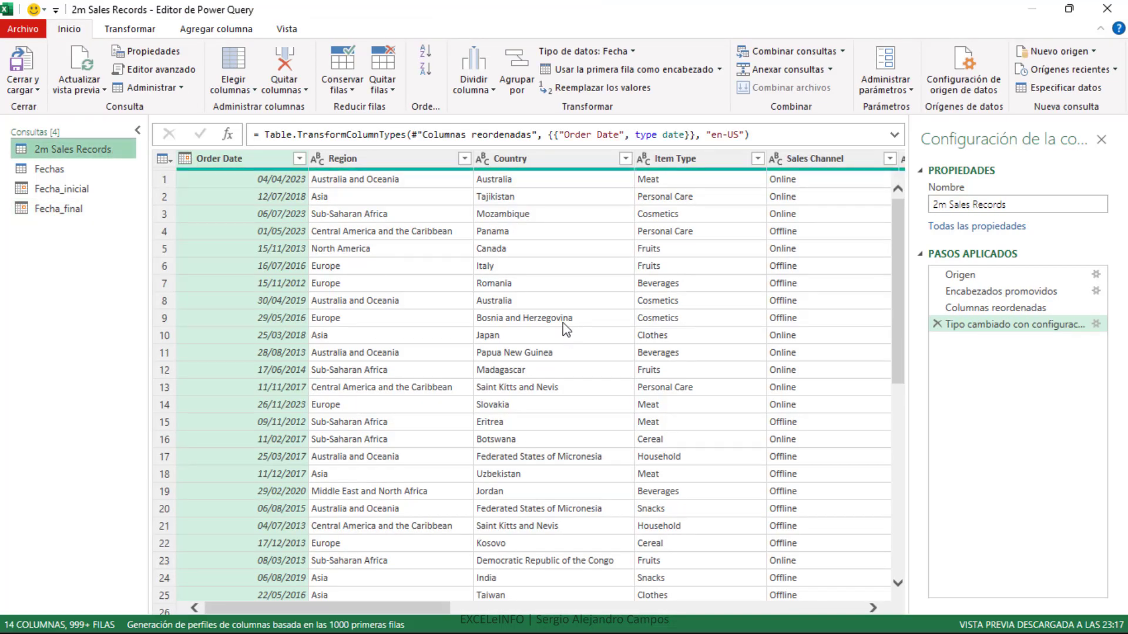
pyautogui.click(122, 168)
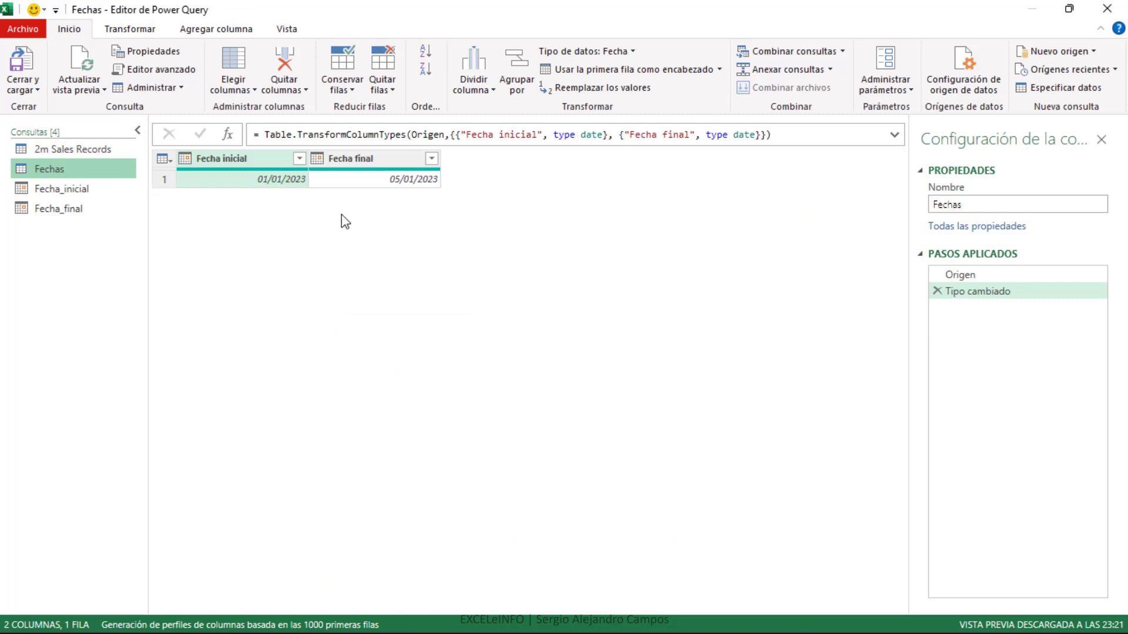
pyautogui.click(91, 189)
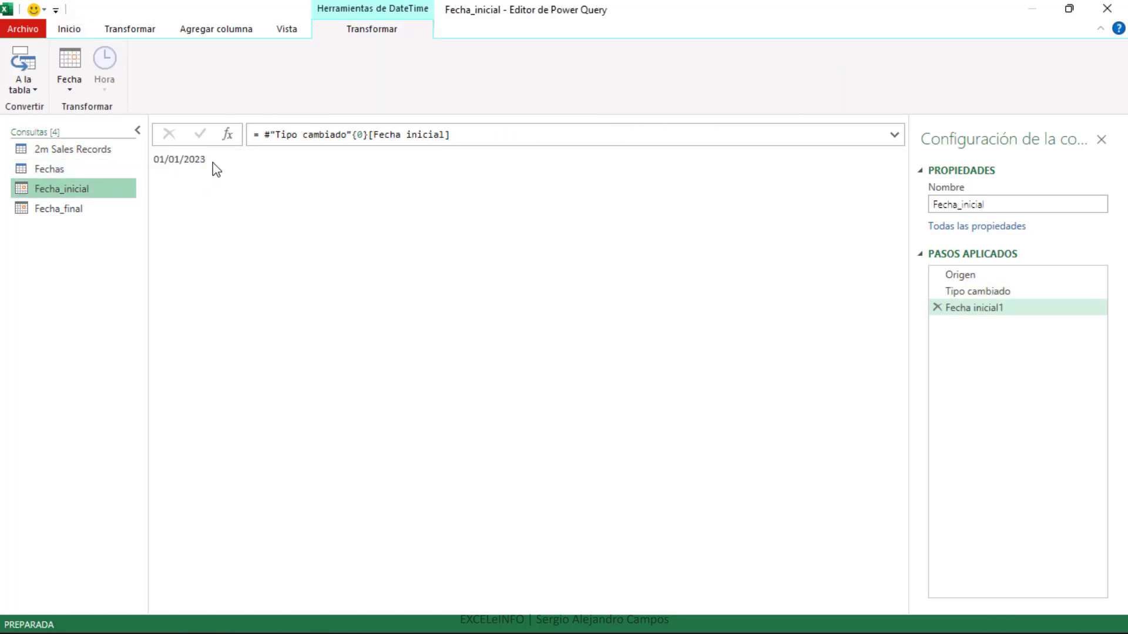
pyautogui.moveTo(214, 168); pyautogui.dragTo(152, 168)
pyautogui.click(89, 209)
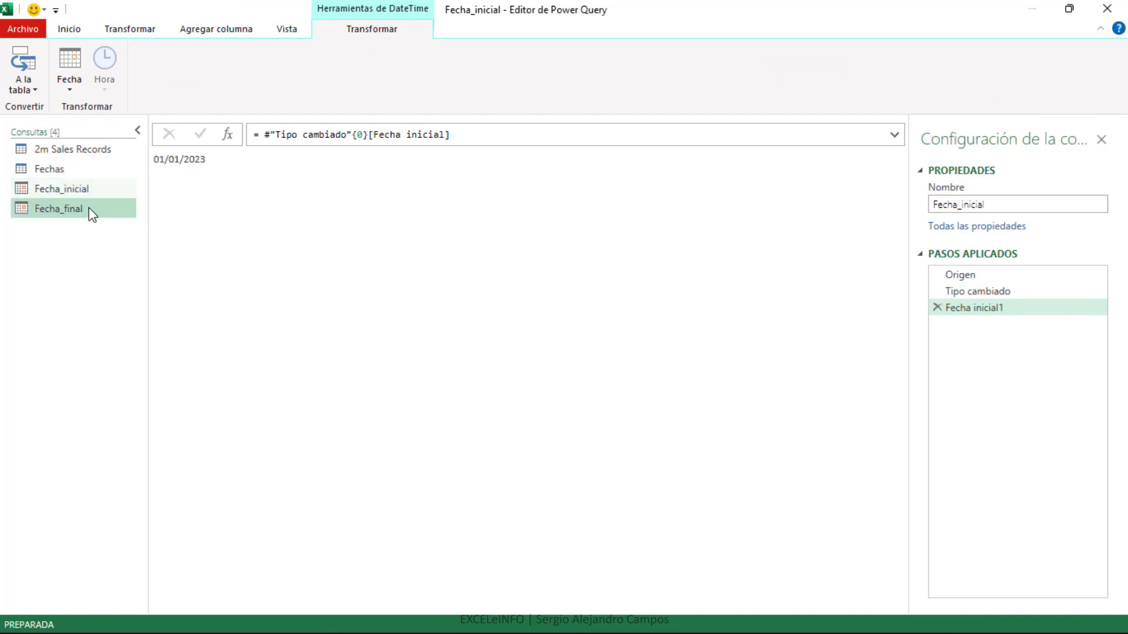
# - Filter the Order Date column of 2m Sales Records with a between date filter from 02/03/2023 to 03/03/2023
pyautogui.click(111, 154)
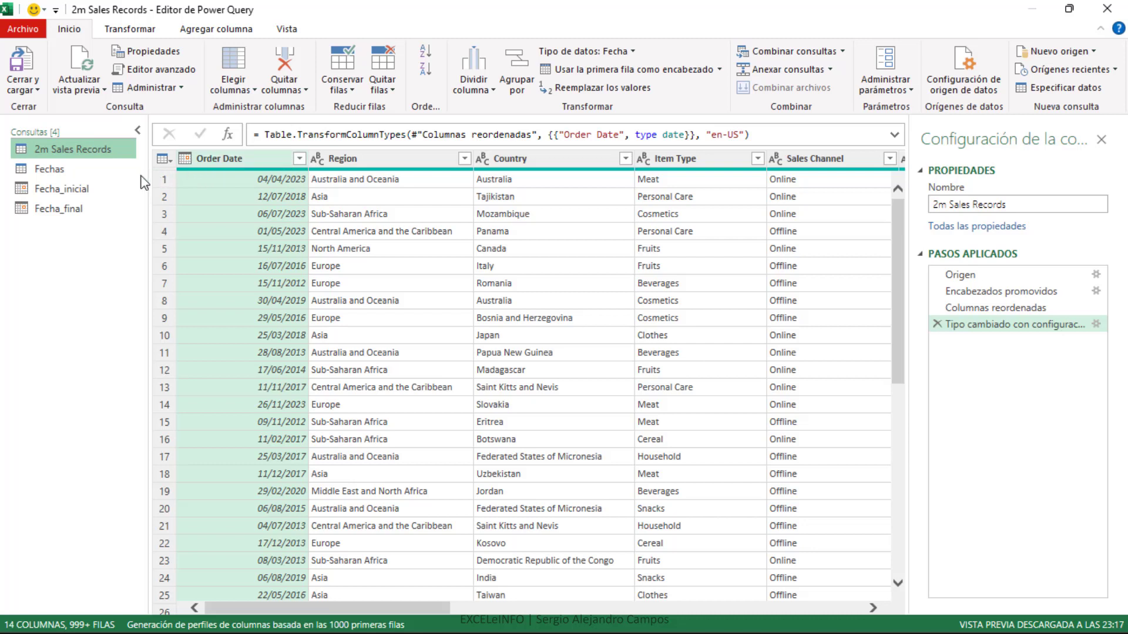
pyautogui.click(299, 158)
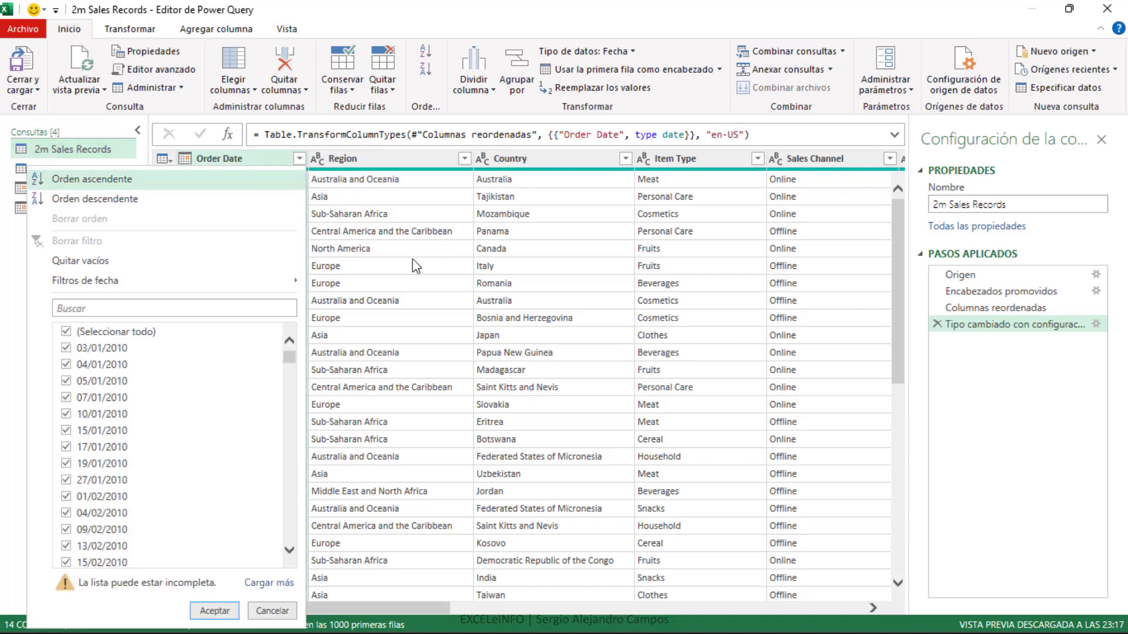
pyautogui.moveTo(260, 282)
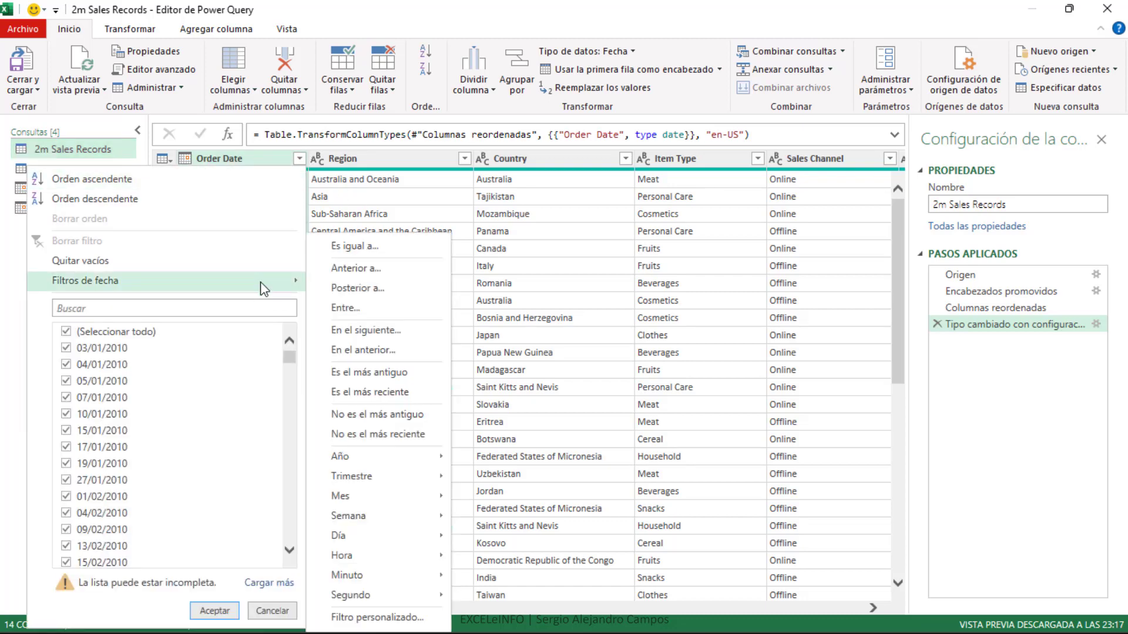
pyautogui.click(352, 309)
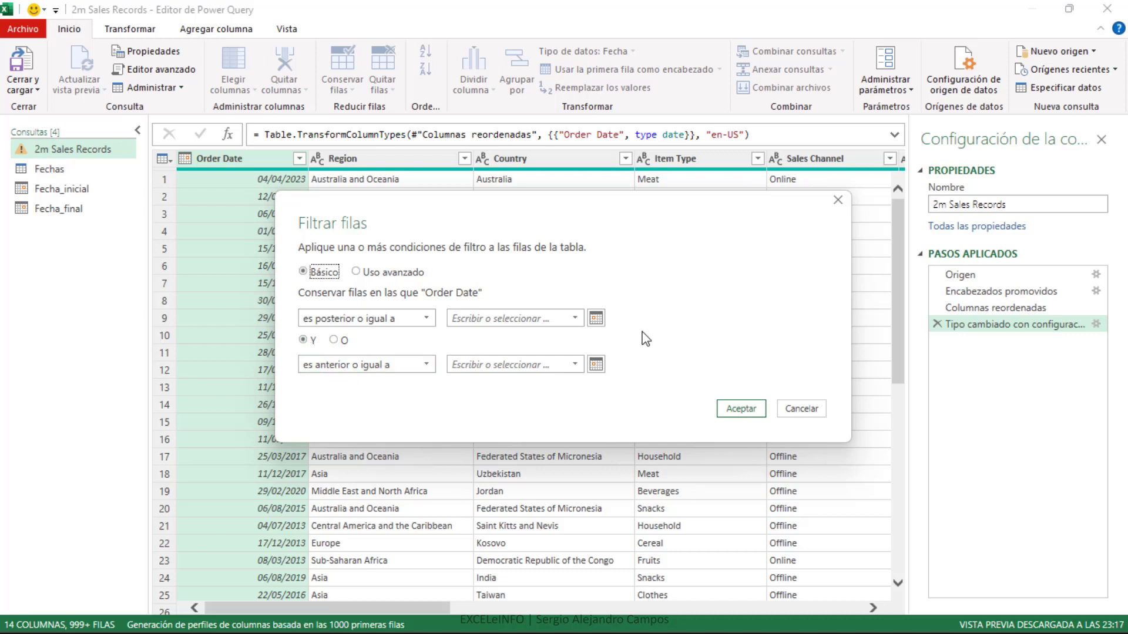
pyautogui.click(595, 319)
pyautogui.click(539, 380)
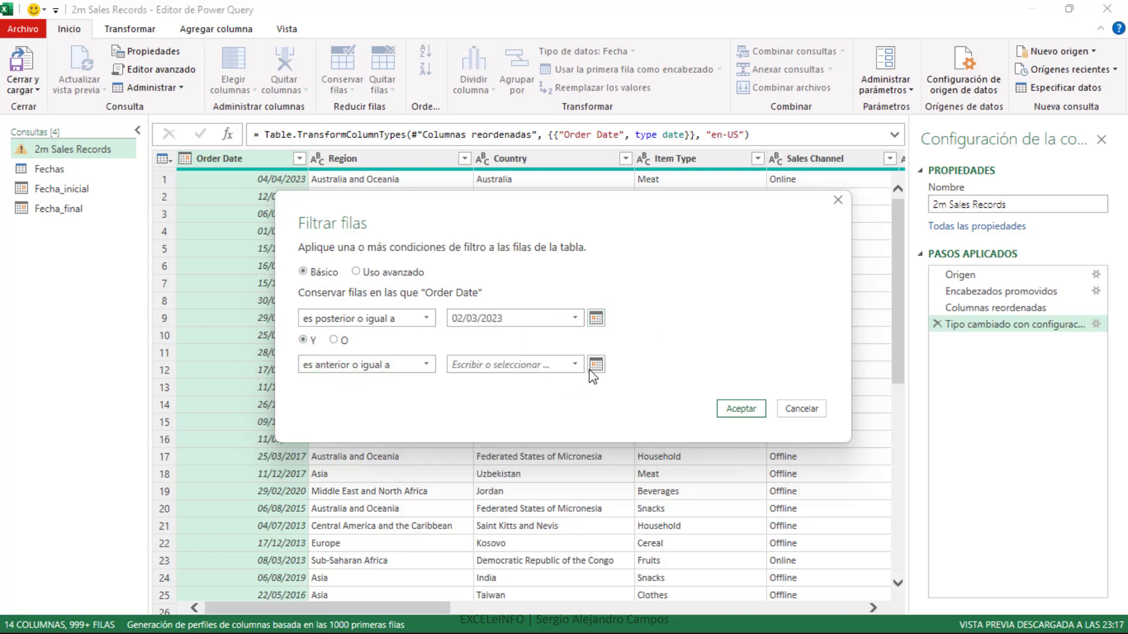
pyautogui.click(595, 365)
pyautogui.click(565, 427)
pyautogui.click(741, 408)
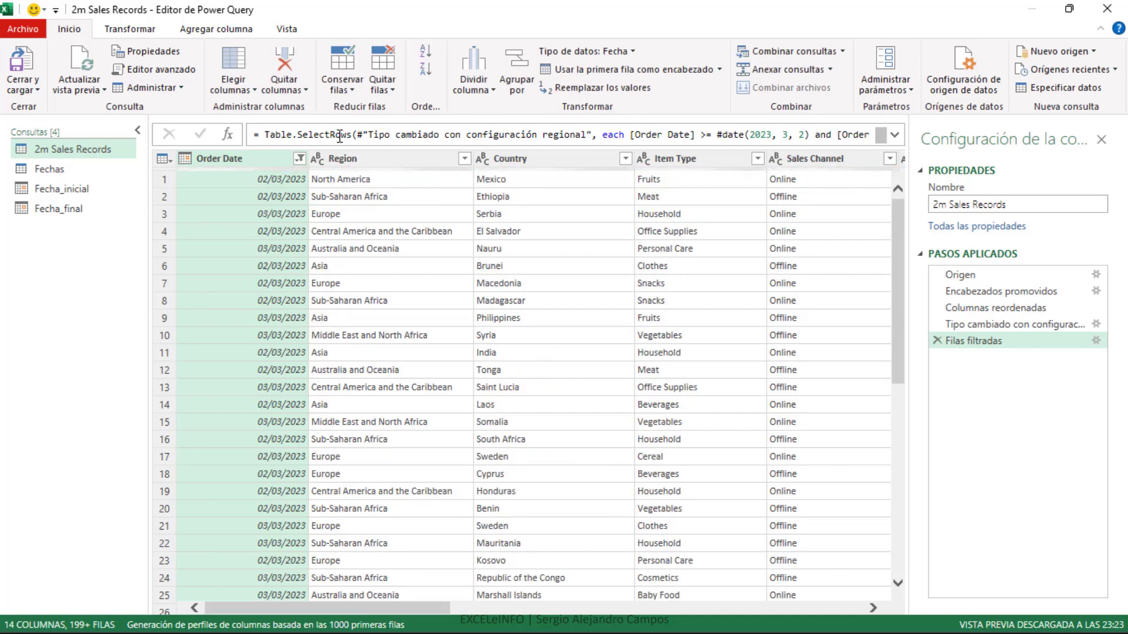
# - Examine the formula of the Filas filtradas step for the fixed dates in its Order Date conditions
pyautogui.moveTo(268, 136); pyautogui.dragTo(516, 135)
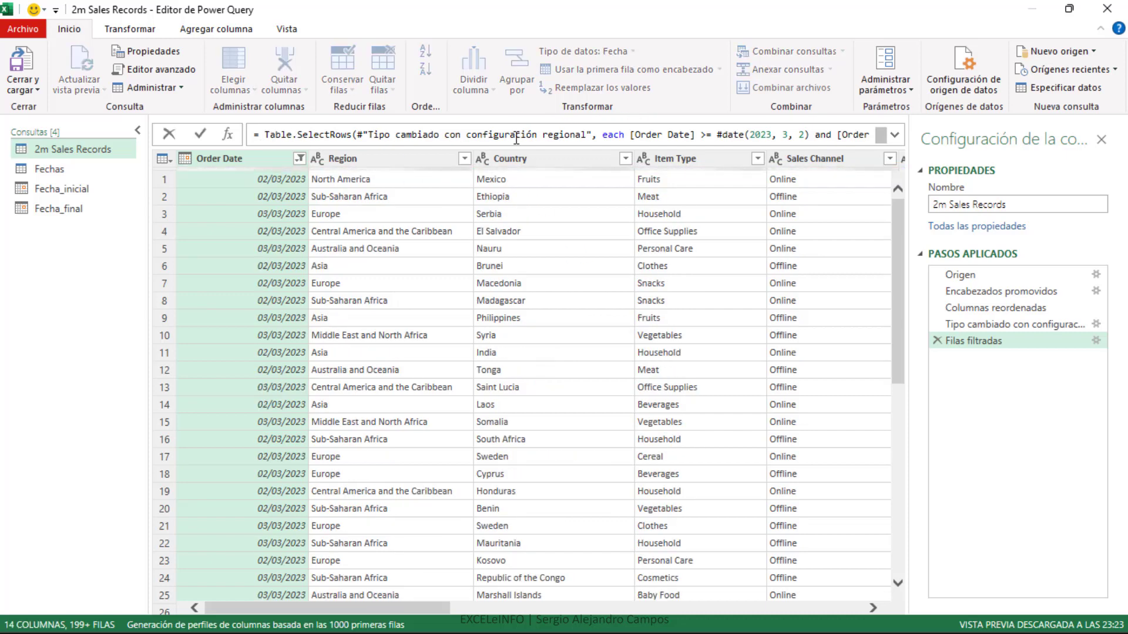
pyautogui.click(754, 135)
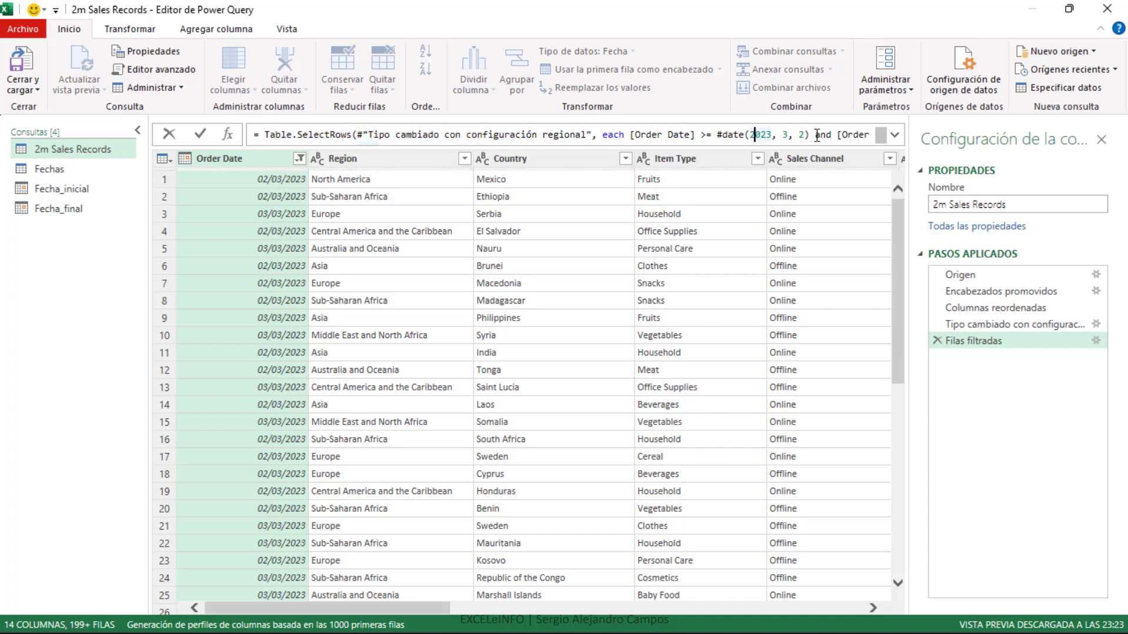
pyautogui.click(1006, 345)
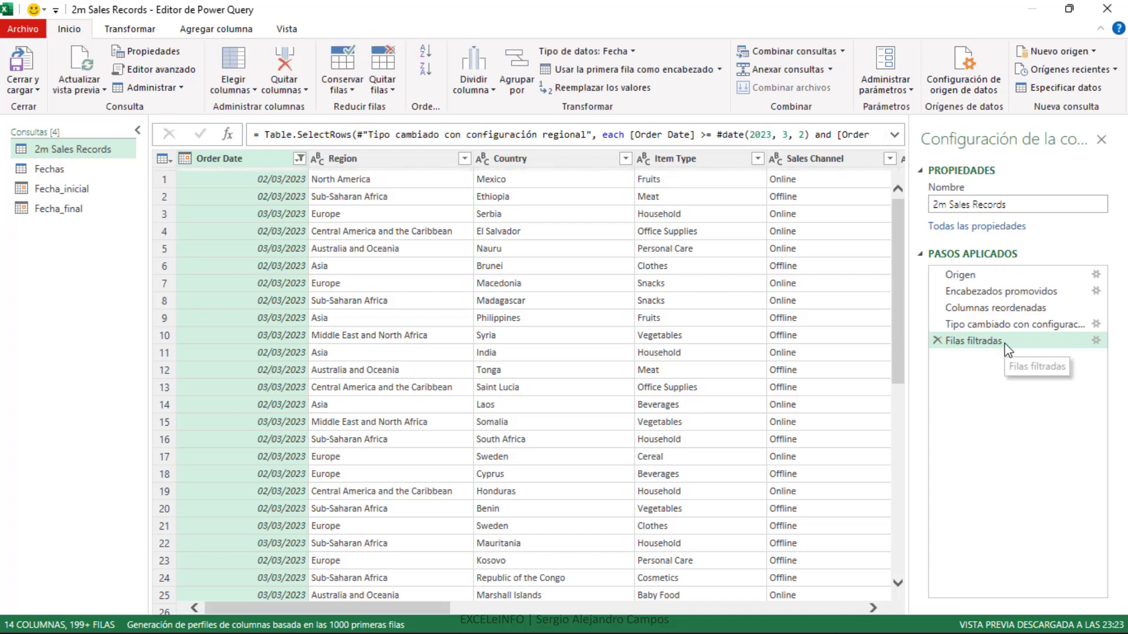
pyautogui.click(717, 134)
pyautogui.moveTo(718, 135); pyautogui.dragTo(897, 136)
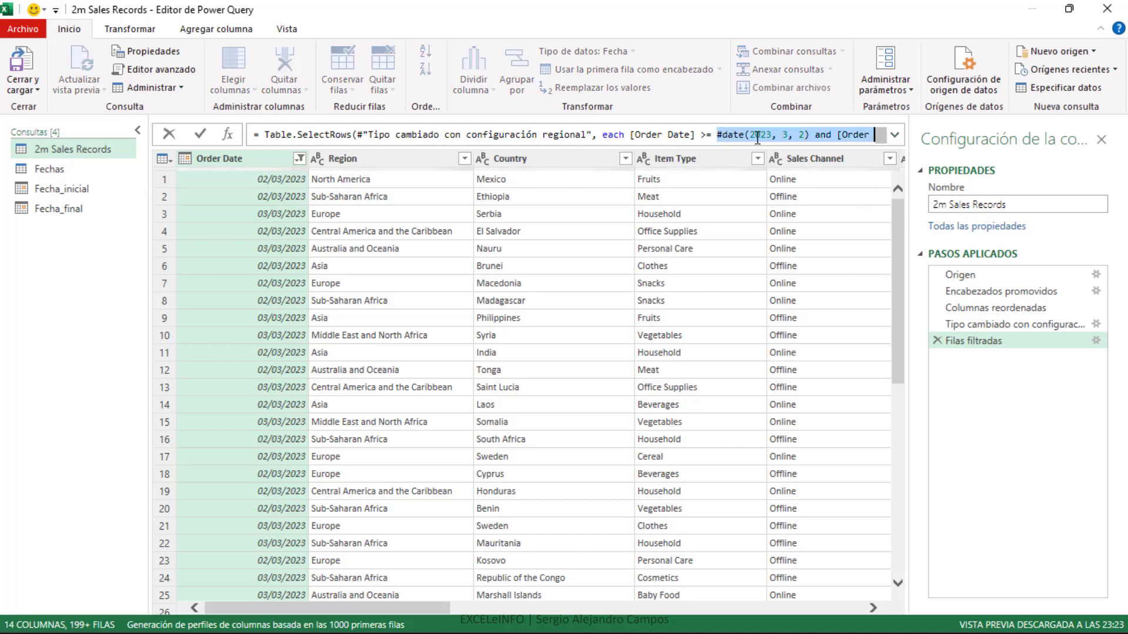
pyautogui.click(756, 135)
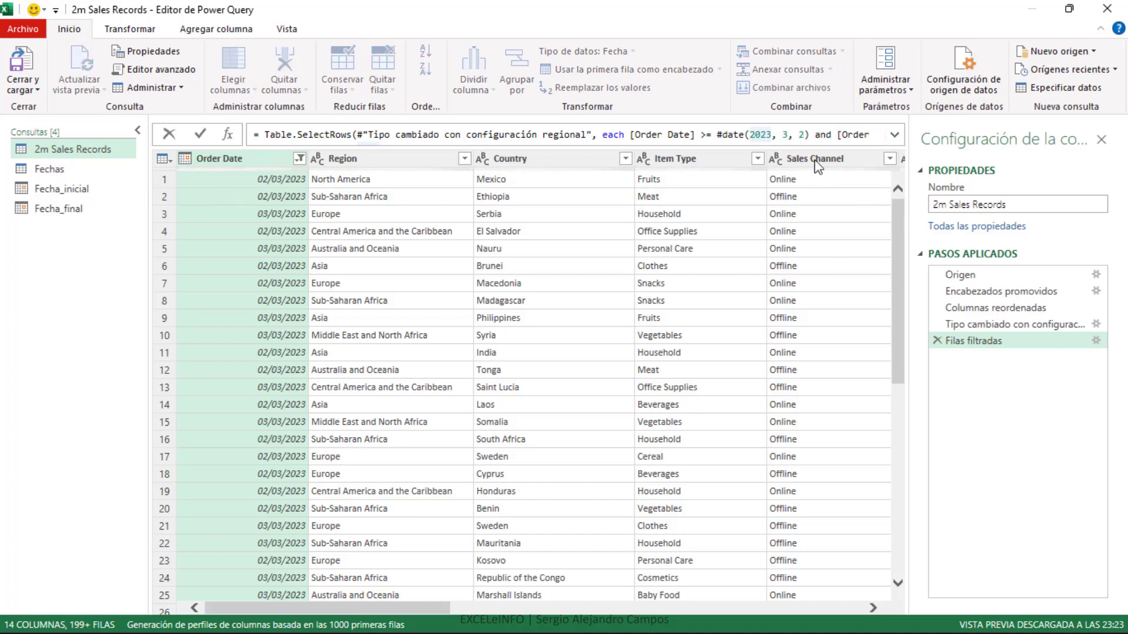
pyautogui.click(592, 135)
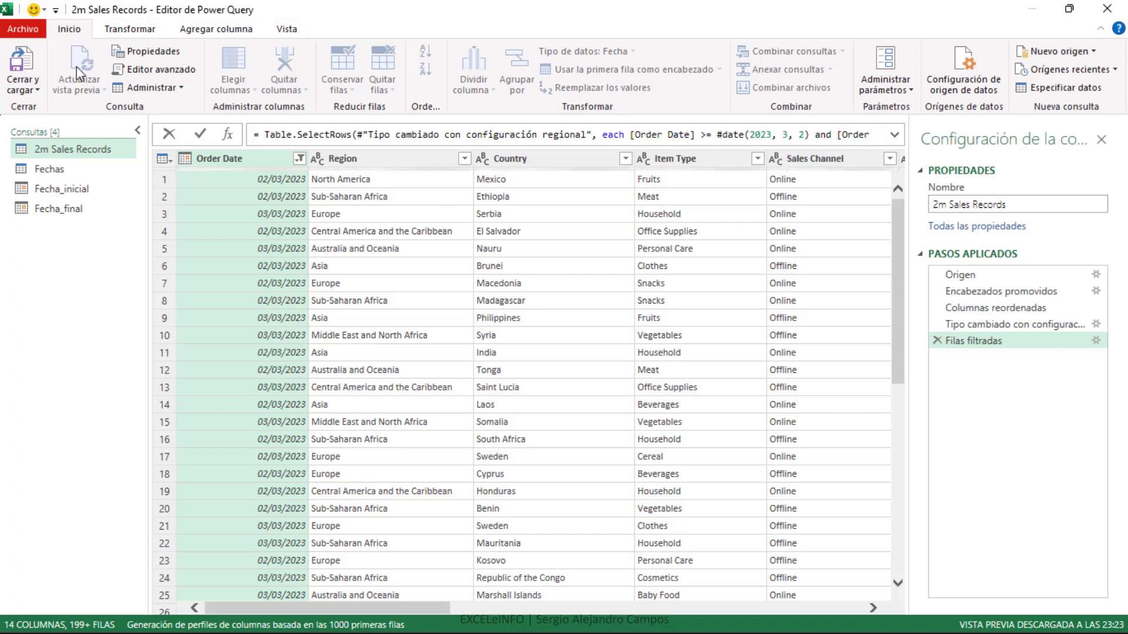
# - Open the 2m Sales Records query in the Advanced Editor and widen its window to show the whole Filas filtradas line
pyautogui.click(177, 69)
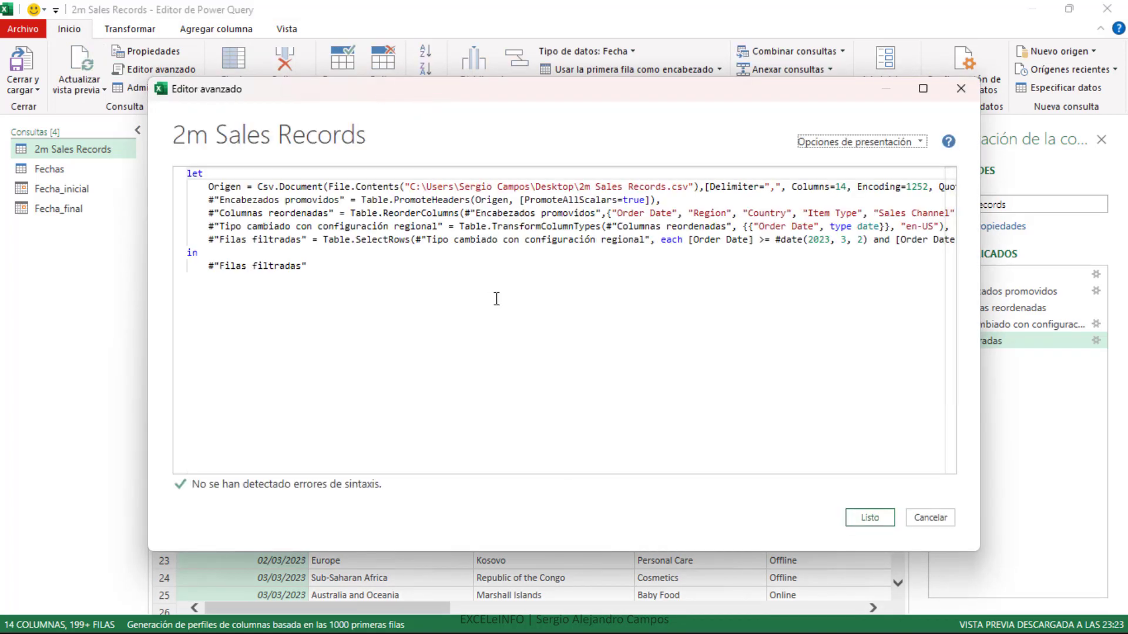
pyautogui.moveTo(148, 300); pyautogui.dragTo(29, 298)
pyautogui.moveTo(981, 304); pyautogui.dragTo(1087, 305)
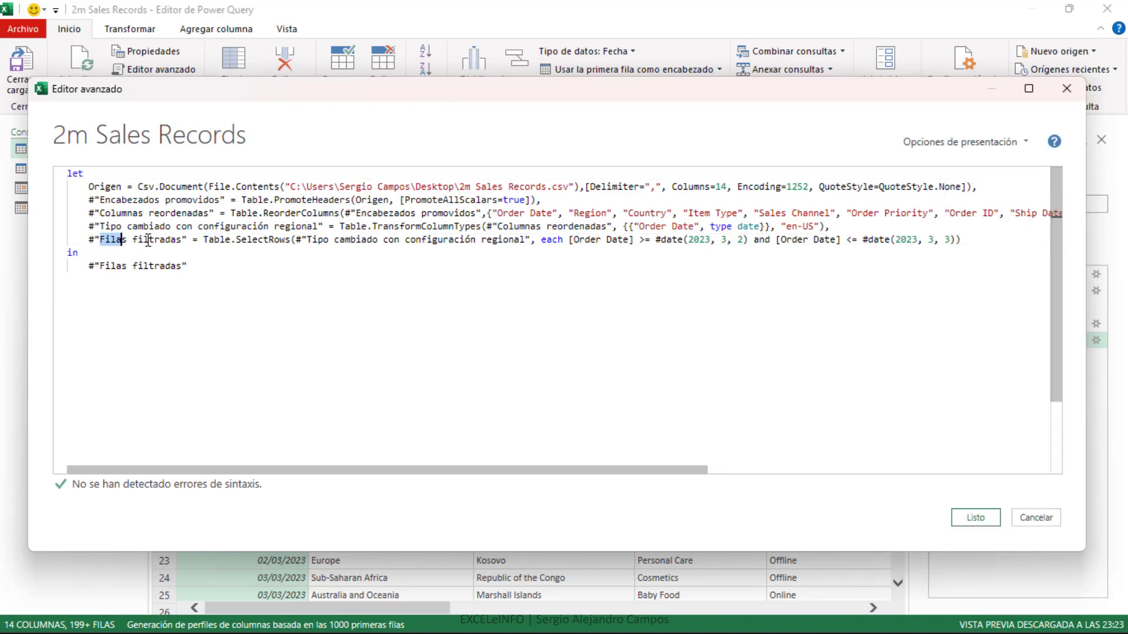
pyautogui.moveTo(102, 241); pyautogui.dragTo(177, 241)
pyautogui.moveTo(306, 241); pyautogui.dragTo(523, 245)
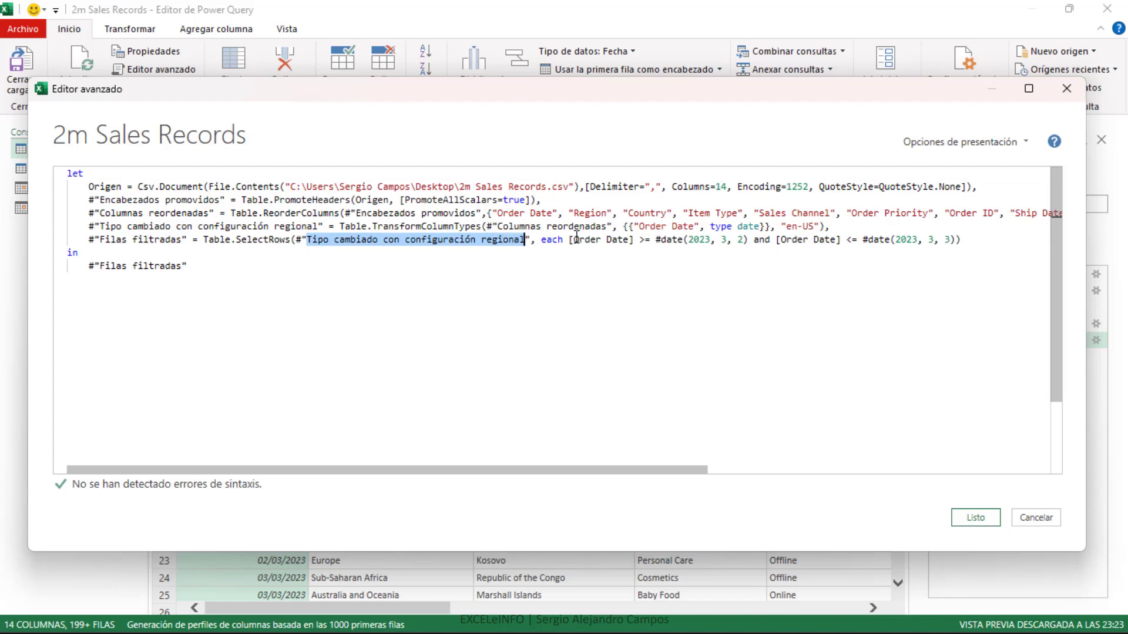
pyautogui.click(689, 240)
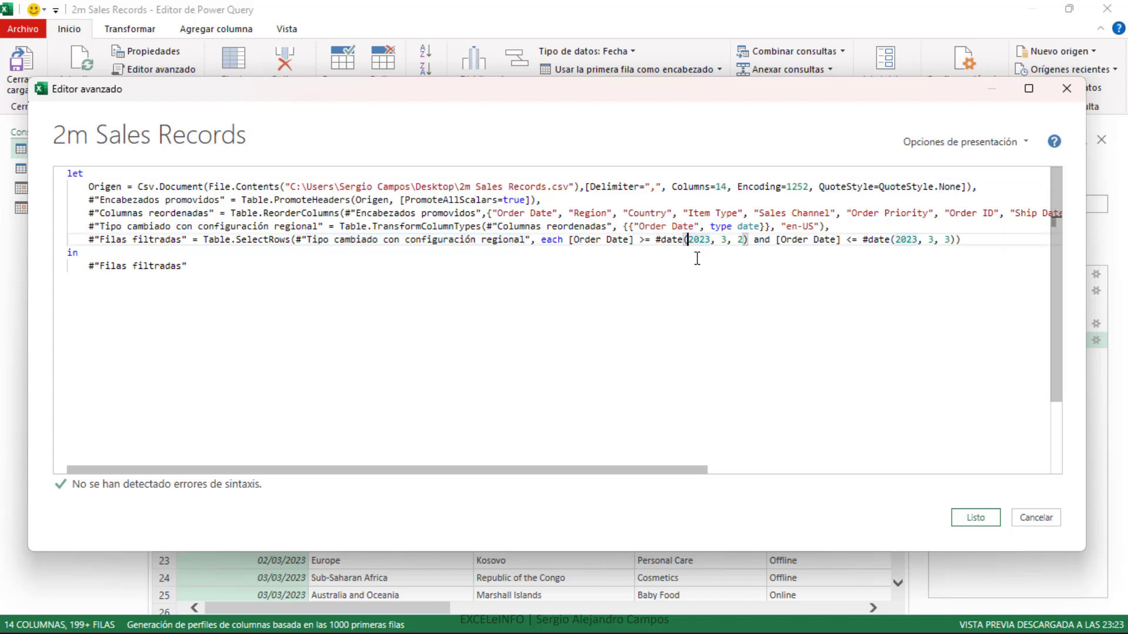
pyautogui.moveTo(748, 240); pyautogui.dragTo(679, 240)
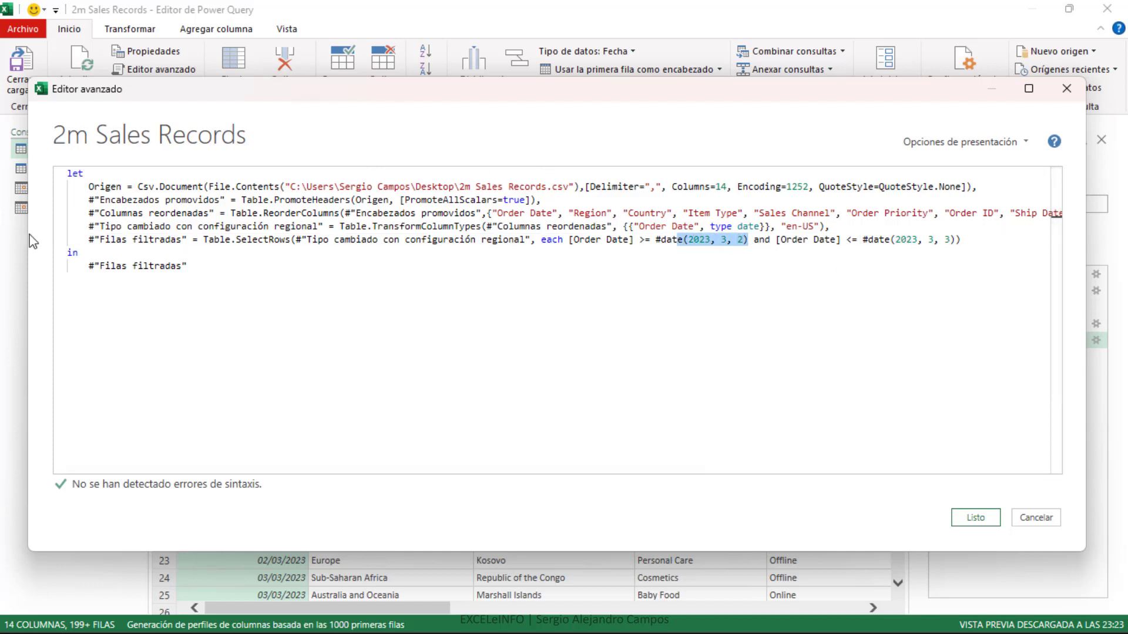
pyautogui.moveTo(28, 240); pyautogui.dragTo(96, 240)
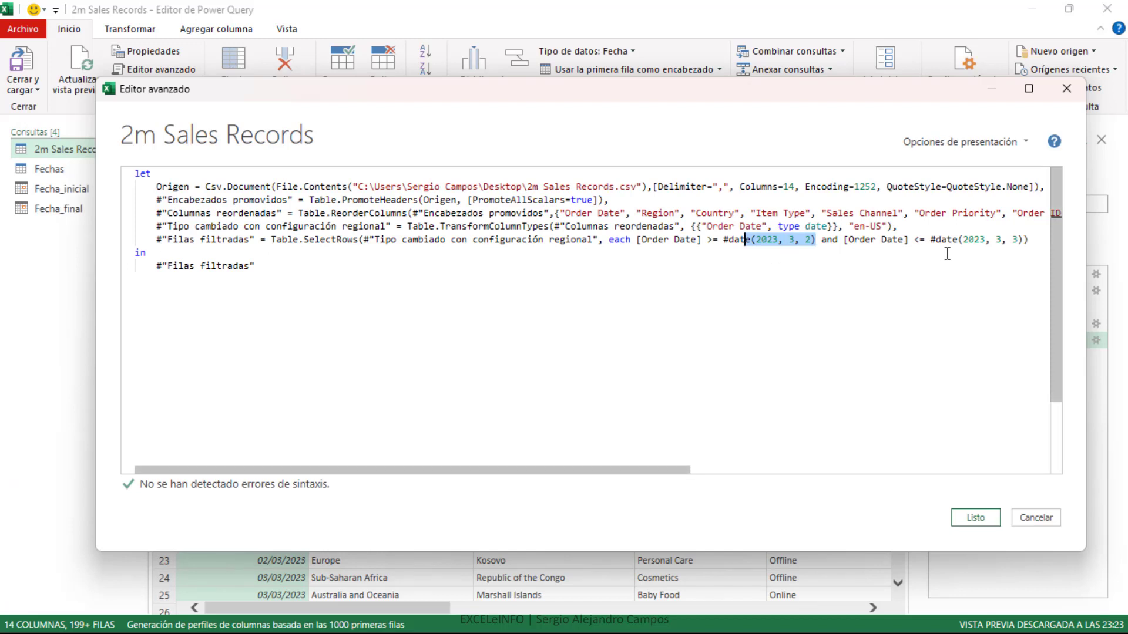
# - Replace the lower Order Date limit #date(2023, 3, 2) in the Filas filtradas line with the Fecha_inicial query
pyautogui.click(643, 240)
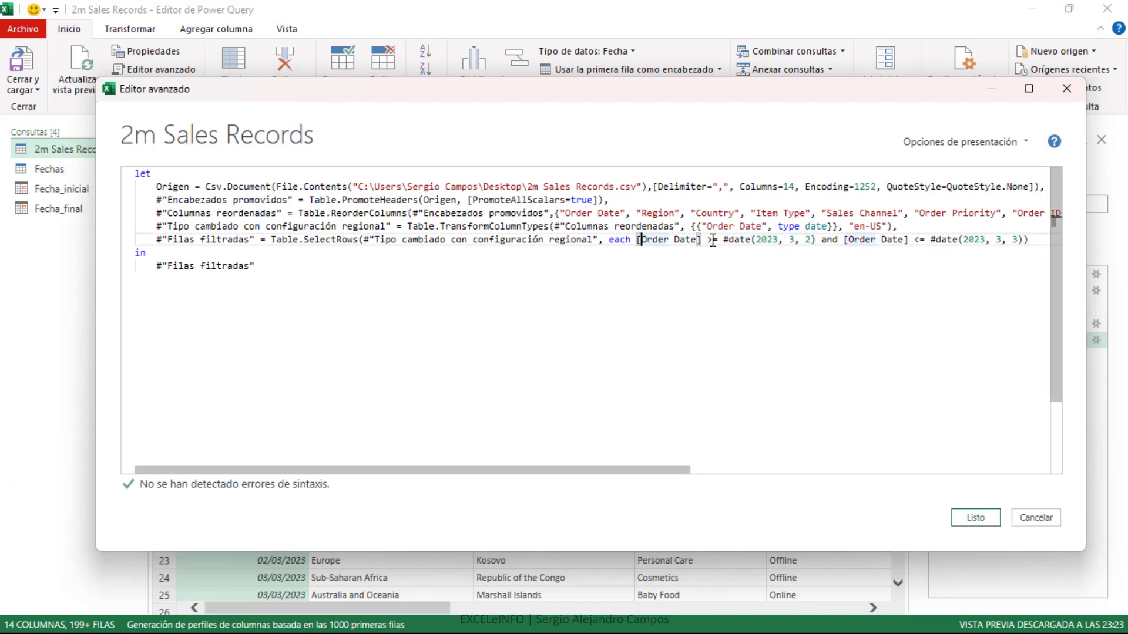
pyautogui.click(903, 212)
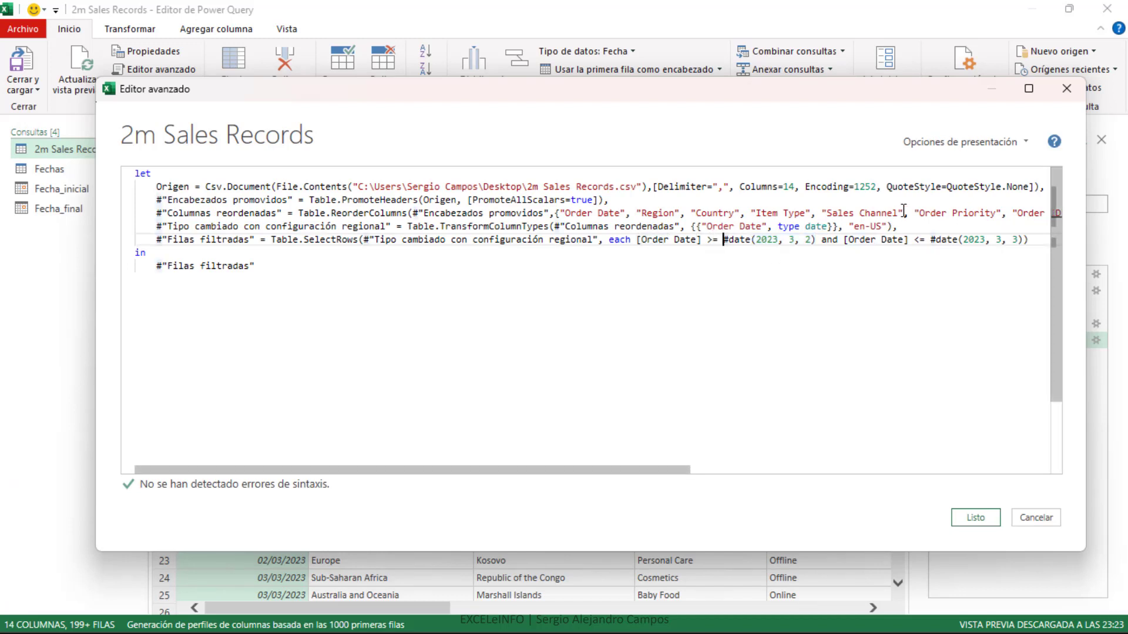
pyautogui.hotkey('shift', 'Right')
pyautogui.hotkey('shift', 'Right')
pyautogui.hotkey('shift', 'Right')
pyautogui.hotkey('shift', 'Right')
pyautogui.hotkey('shift', 'Right')
pyautogui.hotkey('shift', 'Right')
pyautogui.hotkey('shift', 'Right')
pyautogui.hotkey('shift', 'Right')
pyautogui.hotkey('shift', 'Right')
pyautogui.hotkey('shift', 'Right')
pyautogui.hotkey('shift', 'Right')
pyautogui.hotkey('shift', 'Right')
pyautogui.hotkey('shift', 'Right')
pyautogui.hotkey('shift', 'Right')
pyautogui.hotkey('shift', 'Right')
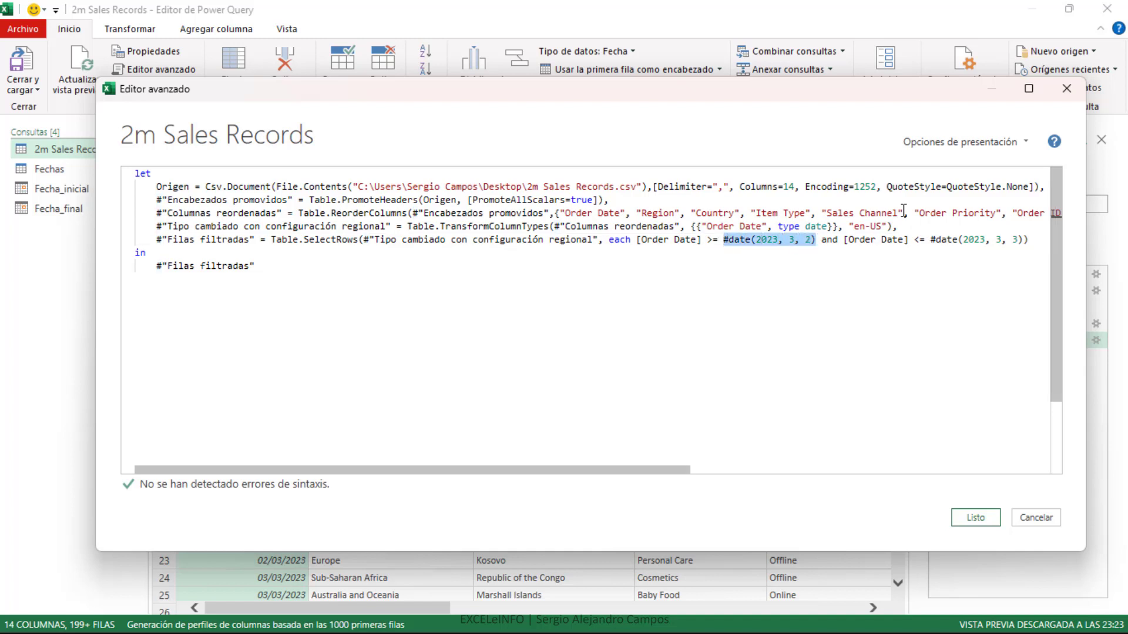
pyautogui.write('Fecha')
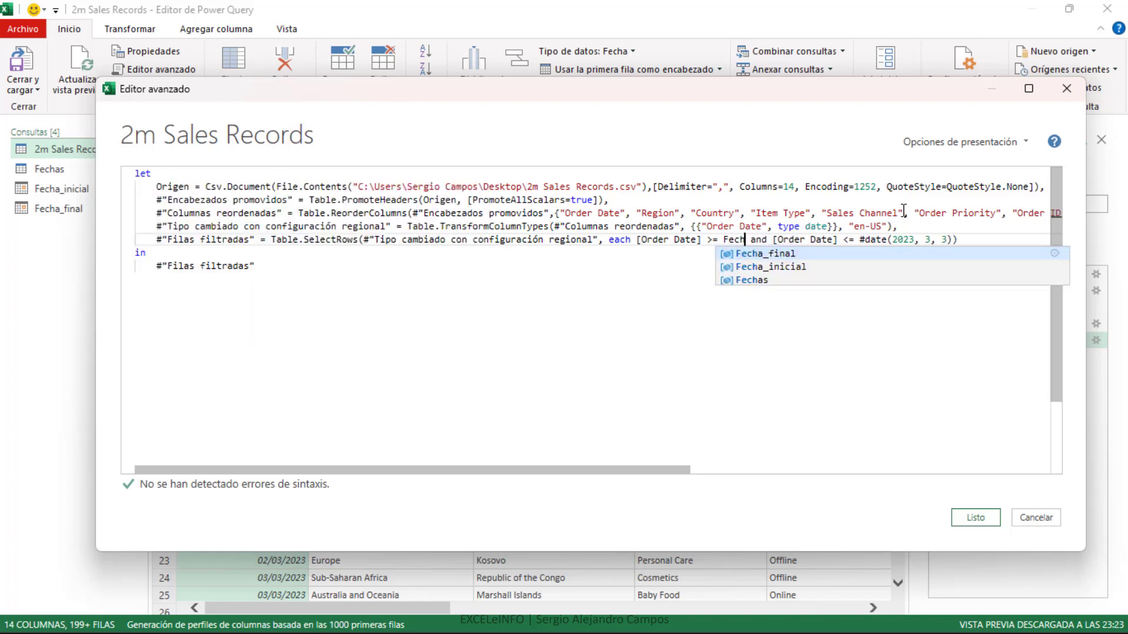
pyautogui.click(799, 268)
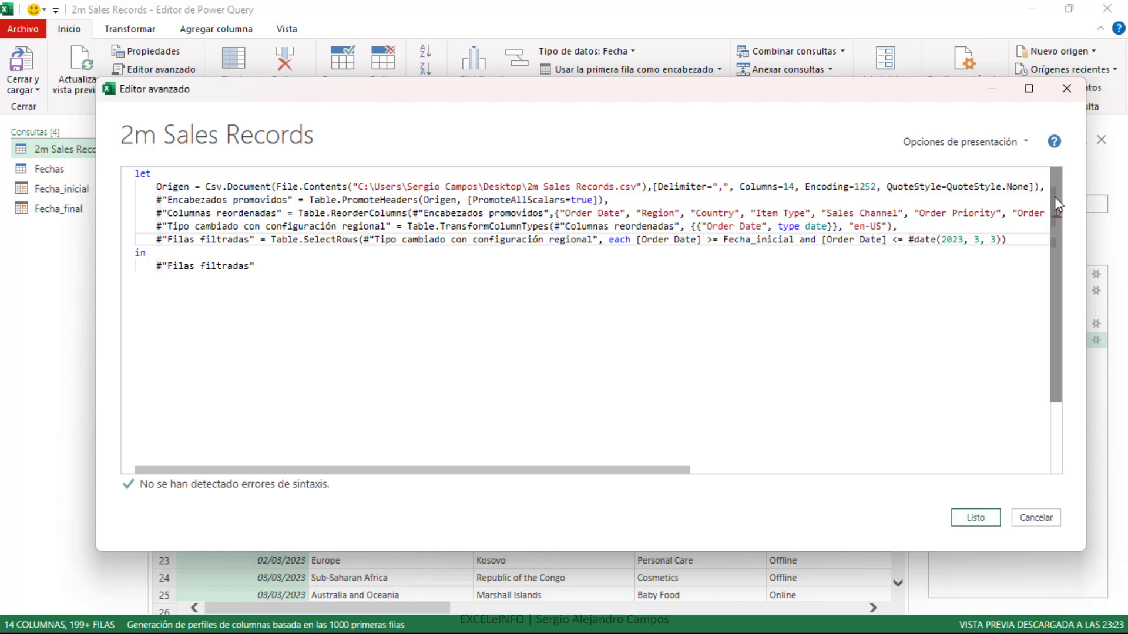
# - Replace the upper Order Date limit #date(2023, 3, 3) in the Filas filtradas line with the Fecha_final query and accept the edited code
pyautogui.hotkey('shift', 'Right')
pyautogui.hotkey('shift', 'Right')
pyautogui.hotkey('shift', 'Right')
pyautogui.hotkey('shift', 'Right')
pyautogui.hotkey('shift', 'Right')
pyautogui.hotkey('shift', 'Right')
pyautogui.hotkey('shift', 'Right')
pyautogui.hotkey('shift', 'Right')
pyautogui.hotkey('shift', 'Right')
pyautogui.hotkey('shift', 'Right')
pyautogui.hotkey('shift', 'Right')
pyautogui.hotkey('shift', 'Right')
pyautogui.hotkey('shift', 'Right')
pyautogui.hotkey('shift', 'Right')
pyautogui.hotkey('shift', 'Right')
pyautogui.hotkey('shift', 'Right')
pyautogui.hotkey('shift', 'Right')
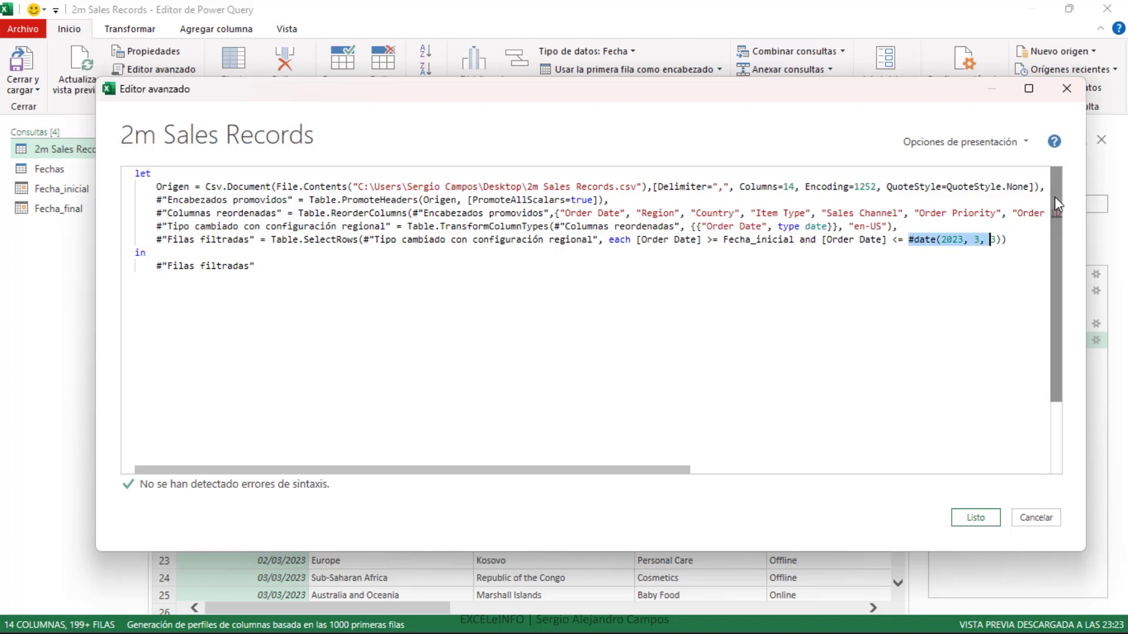
pyautogui.press('Delete')
pyautogui.write('Fecha')
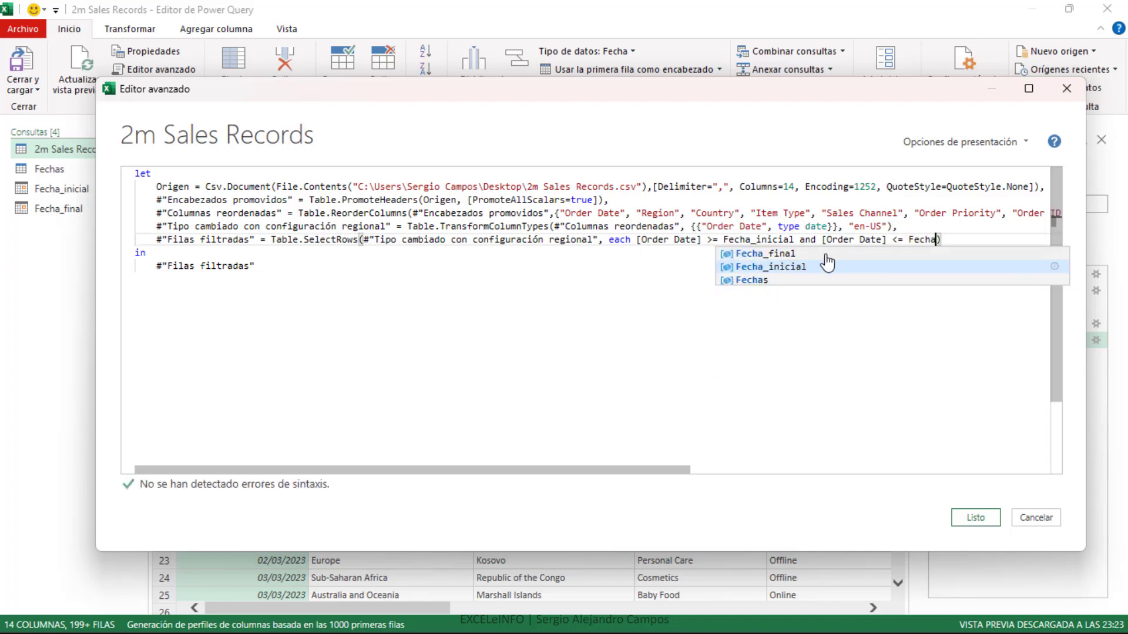
pyautogui.click(763, 253)
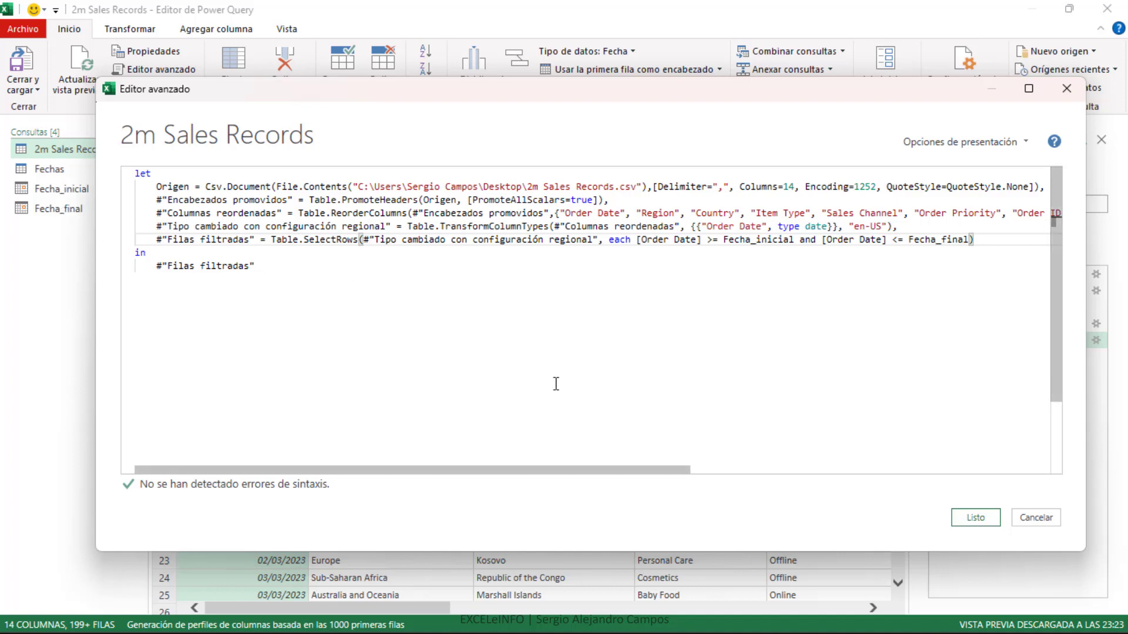
pyautogui.click(977, 517)
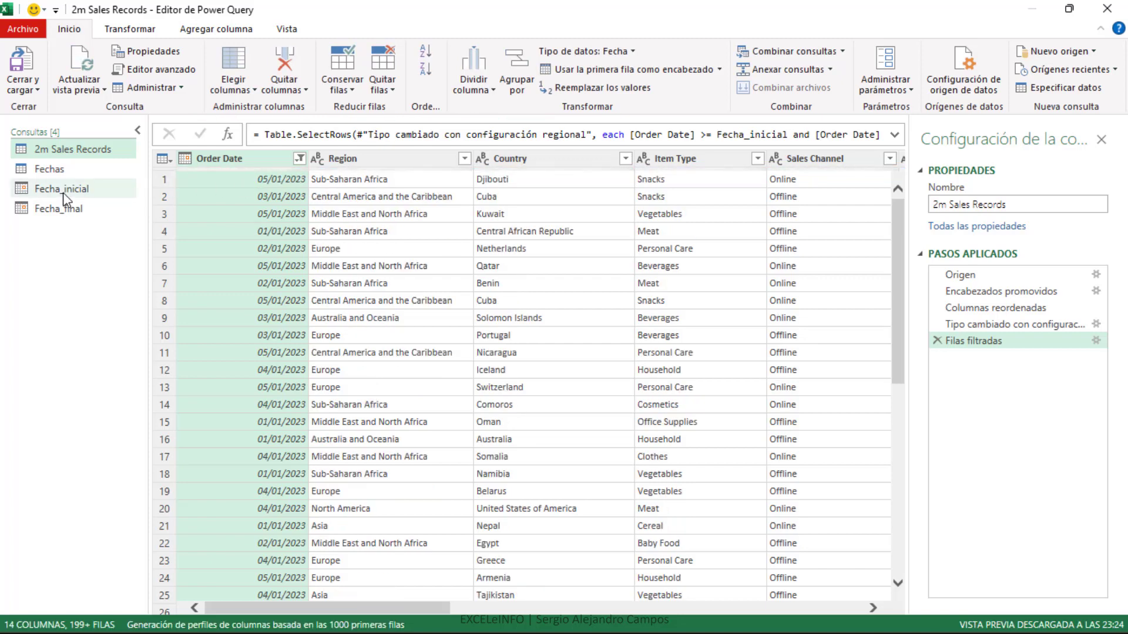
# - Compare the filtered Order Date rows with the dates on the Parámetros sheet, and close the Power Query Editor keeping the changes
pyautogui.doubleClick(413, 18)
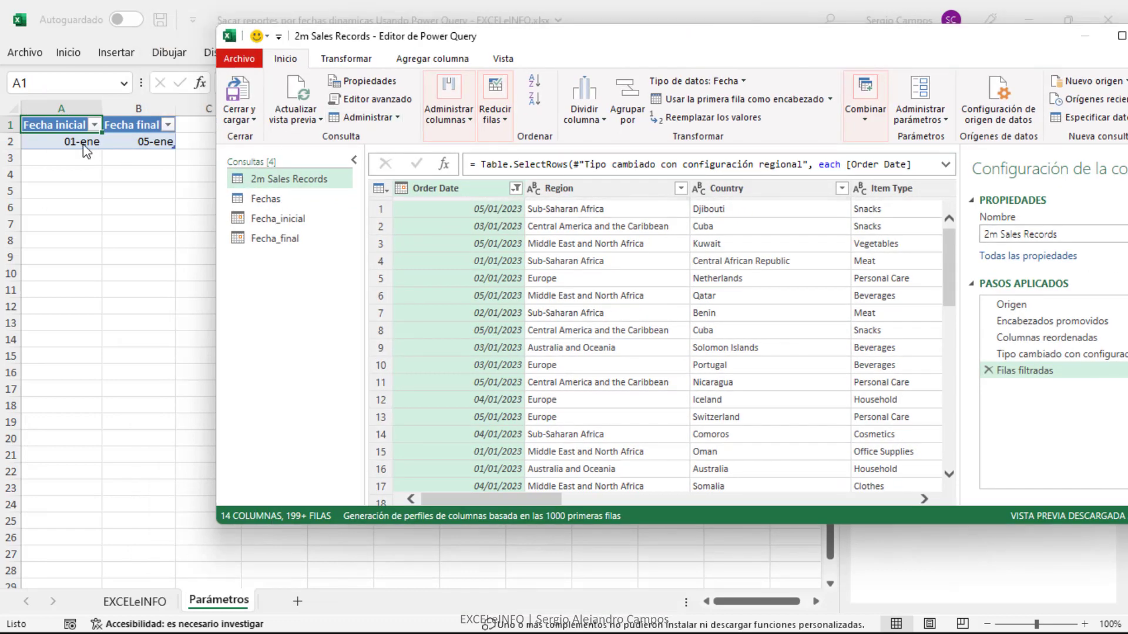
pyautogui.doubleClick(899, 41)
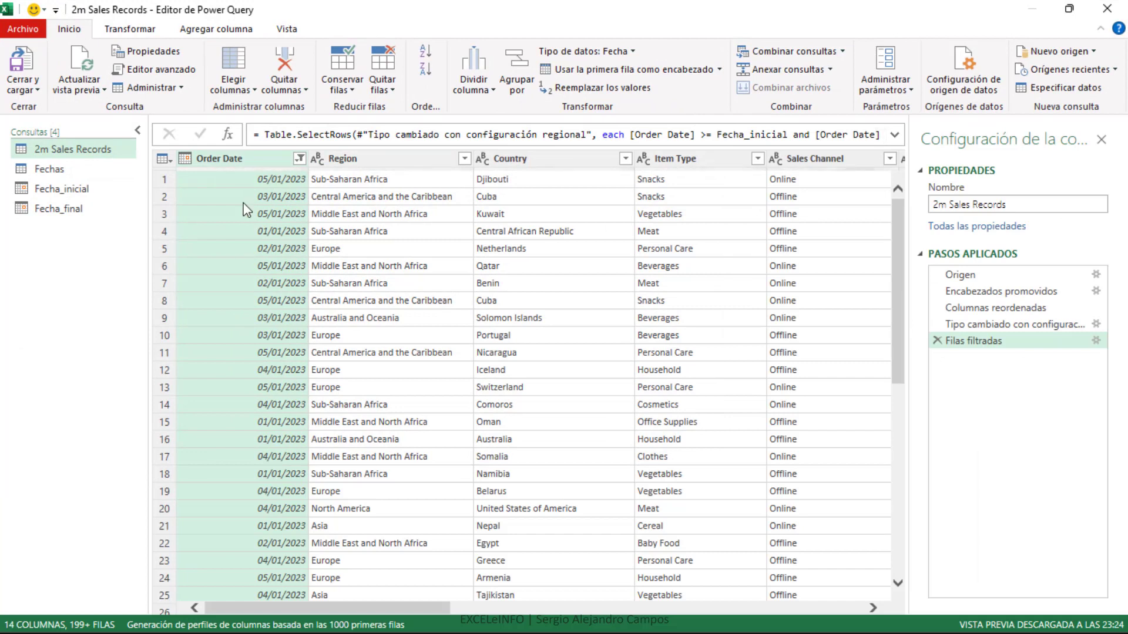
pyautogui.click(1106, 8)
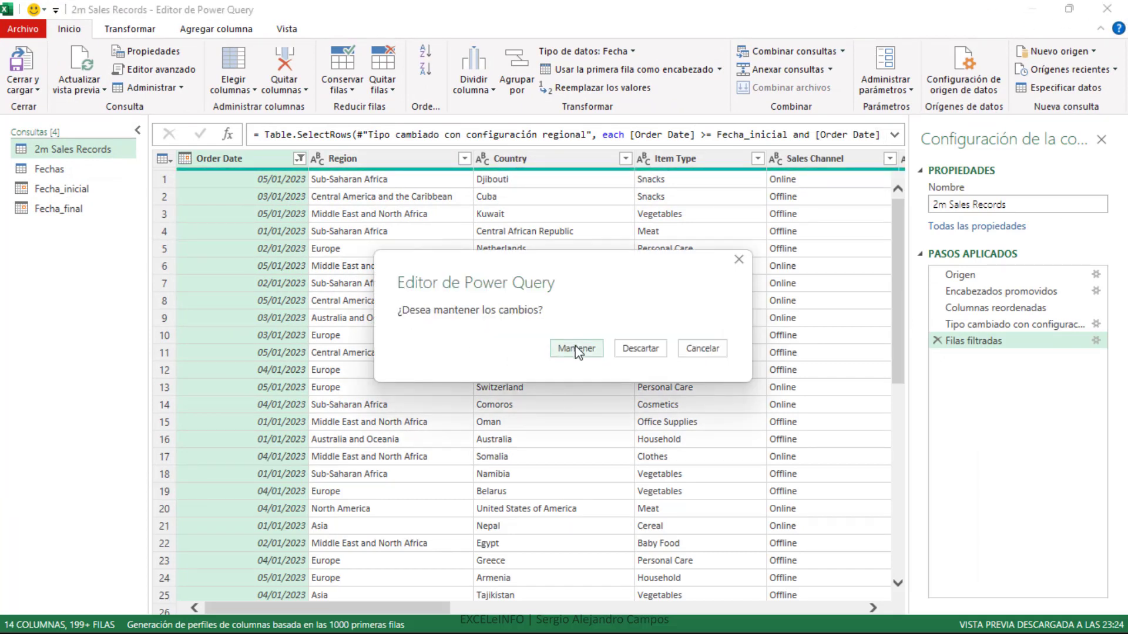
pyautogui.click(577, 349)
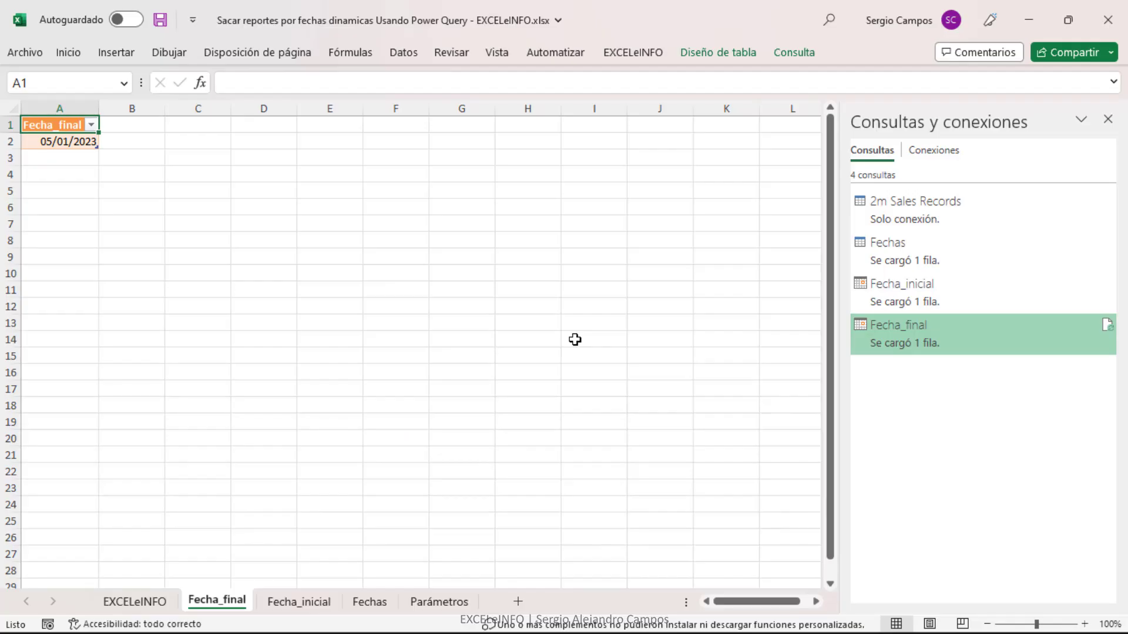
# - Review the query output sheets and delete Fecha_final, Fecha_inicial and Fechas together from the workbook
pyautogui.click(302, 604)
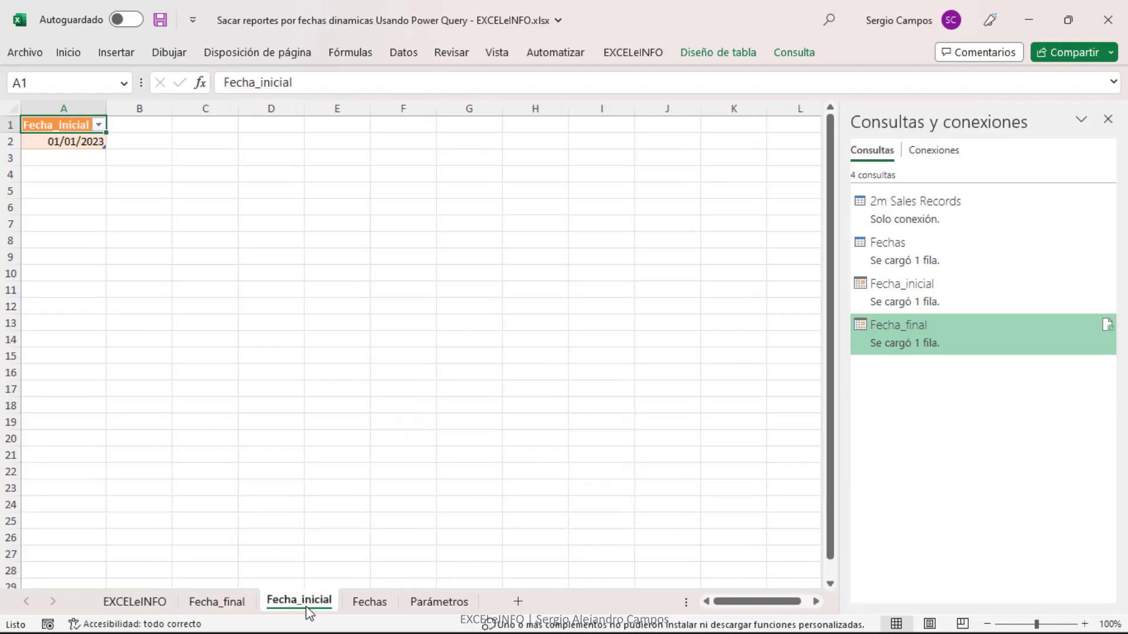
pyautogui.click(361, 603)
pyautogui.click(437, 604)
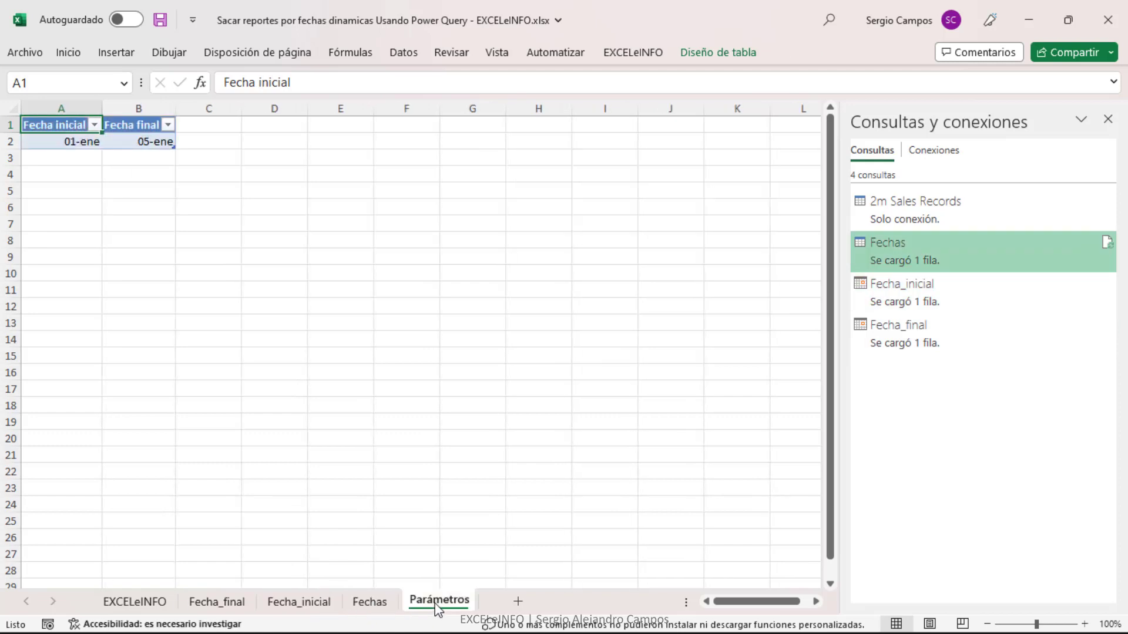
pyautogui.click(370, 605)
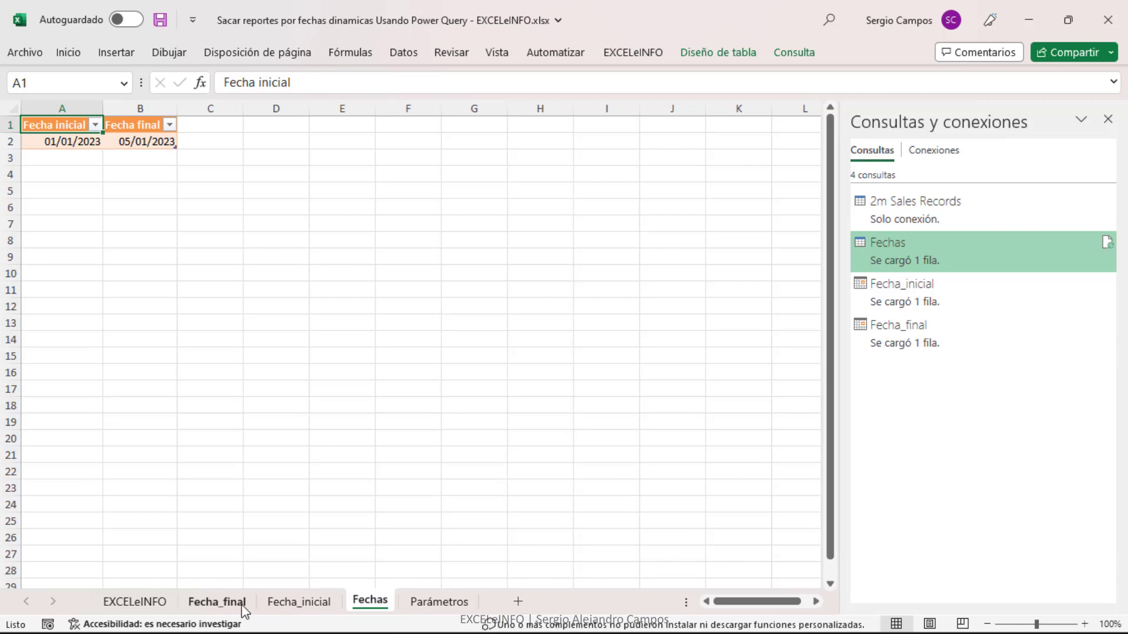
pyautogui.click(241, 605)
pyautogui.keyDown('shift'); pyautogui.click(364, 605); pyautogui.keyUp('shift')
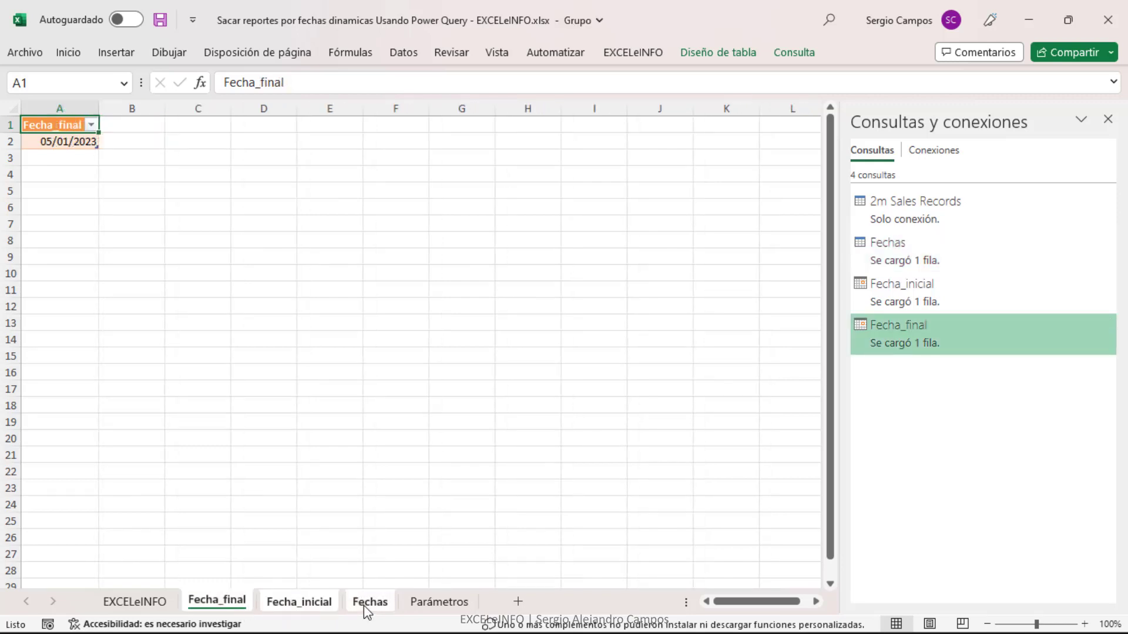
pyautogui.rightClick(364, 605)
pyautogui.click(453, 381)
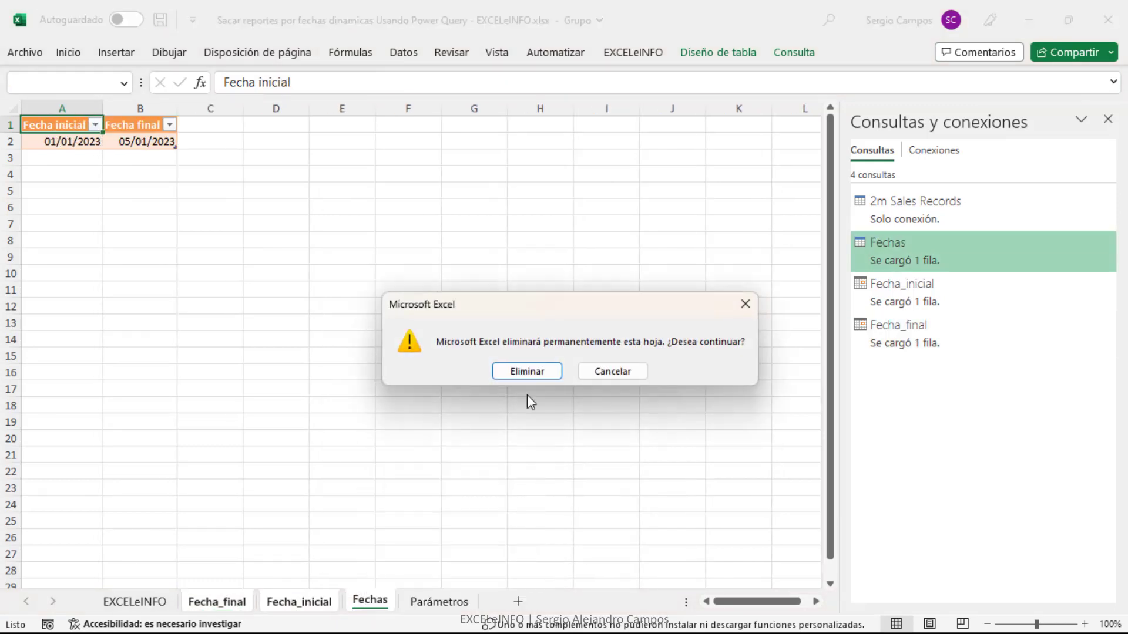
pyautogui.click(545, 371)
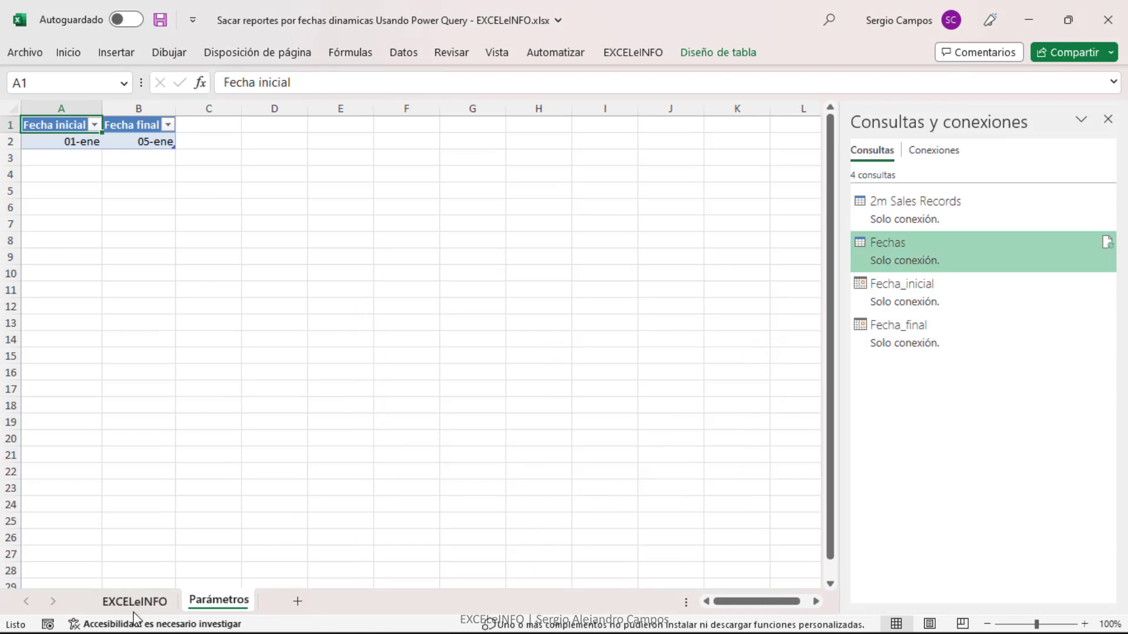
# - Load the 2m Sales Records query as a table on the existing Parámetros sheet, starting at cell D1
pyautogui.click(286, 128)
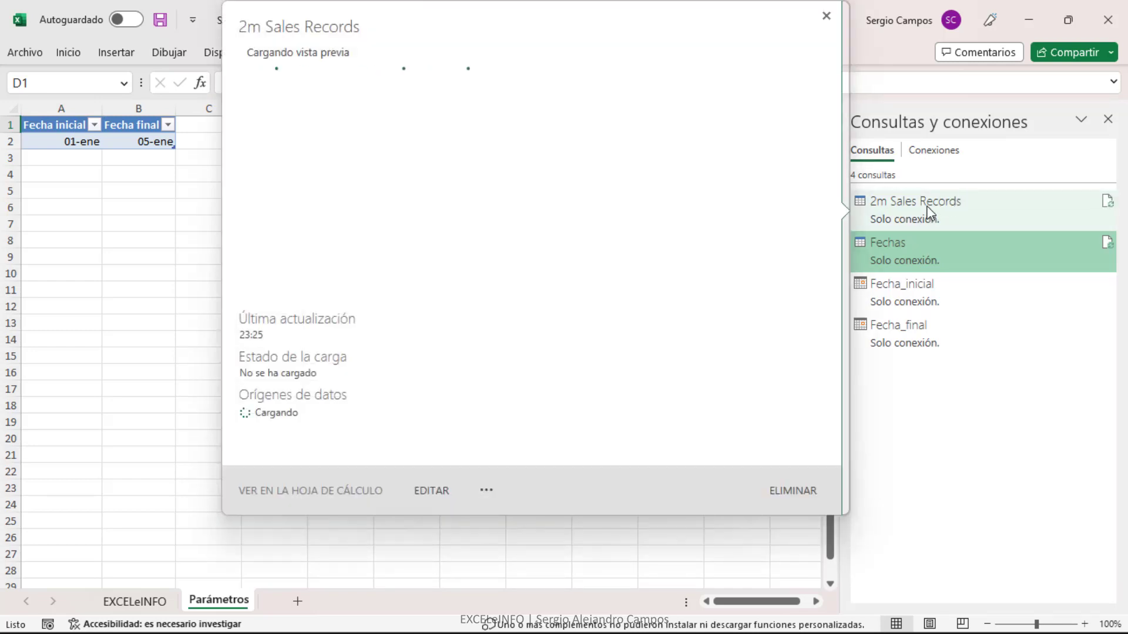
pyautogui.rightClick(928, 202)
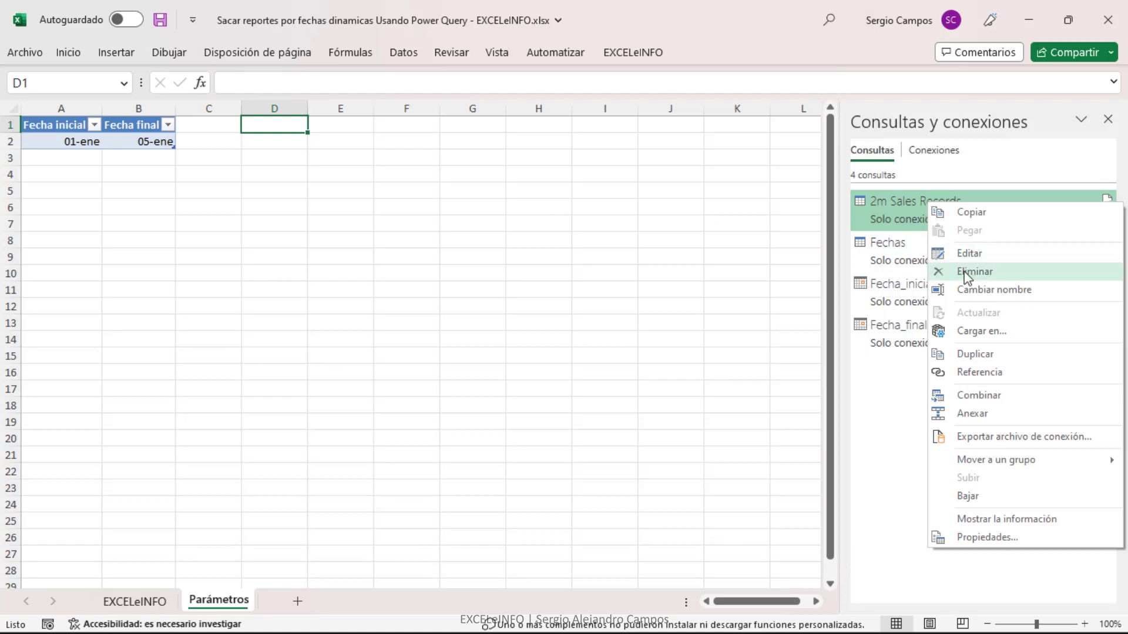
pyautogui.click(1017, 333)
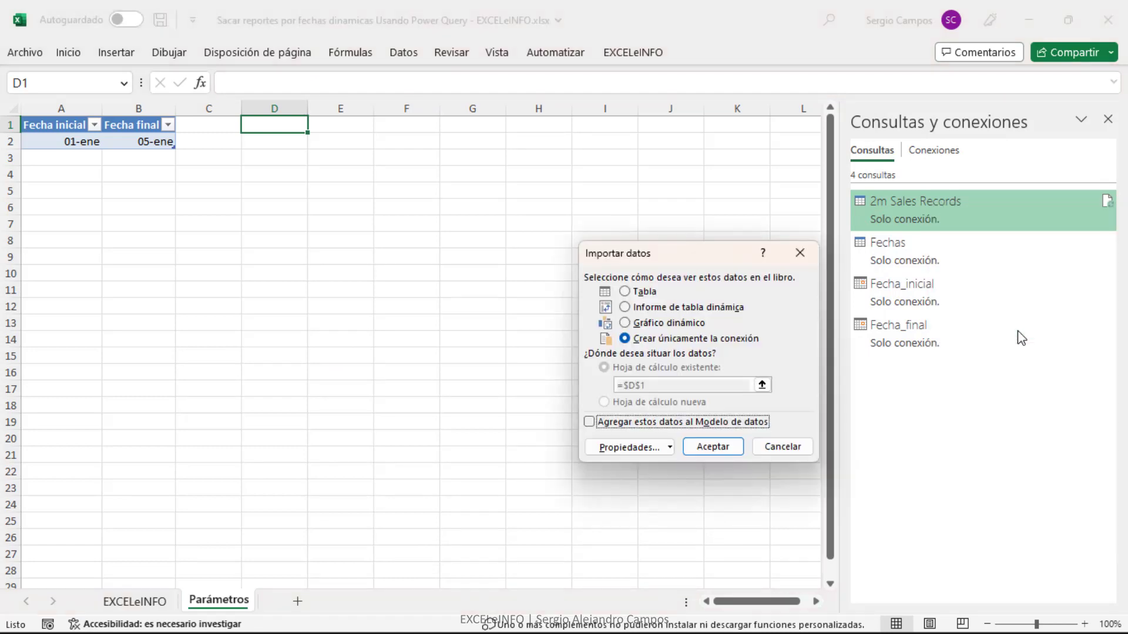
pyautogui.click(625, 292)
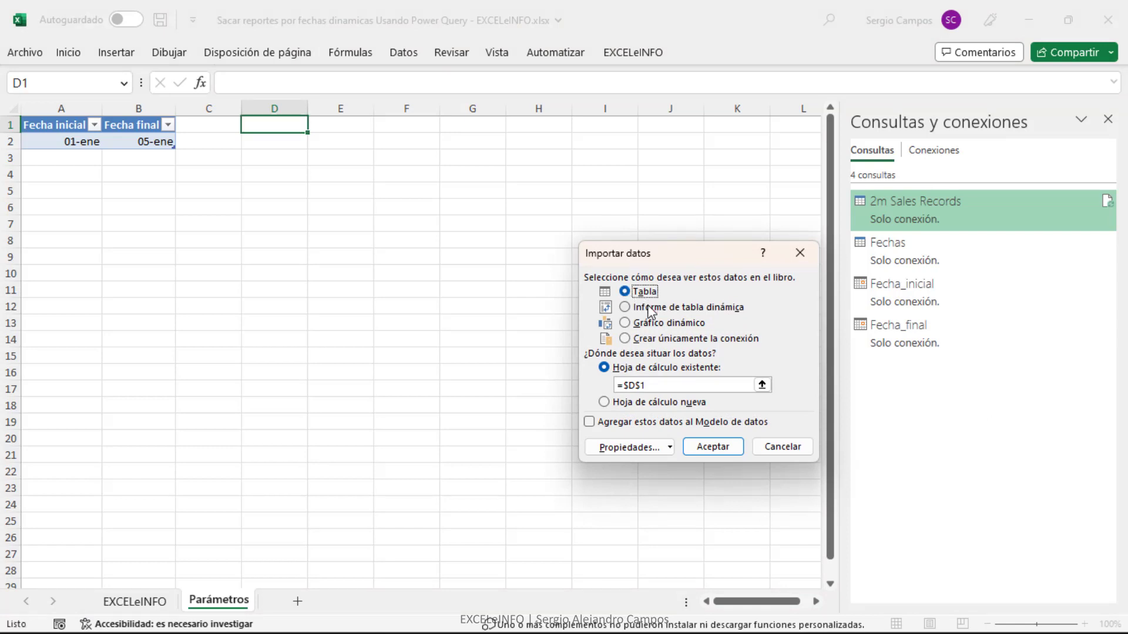
pyautogui.click(650, 310)
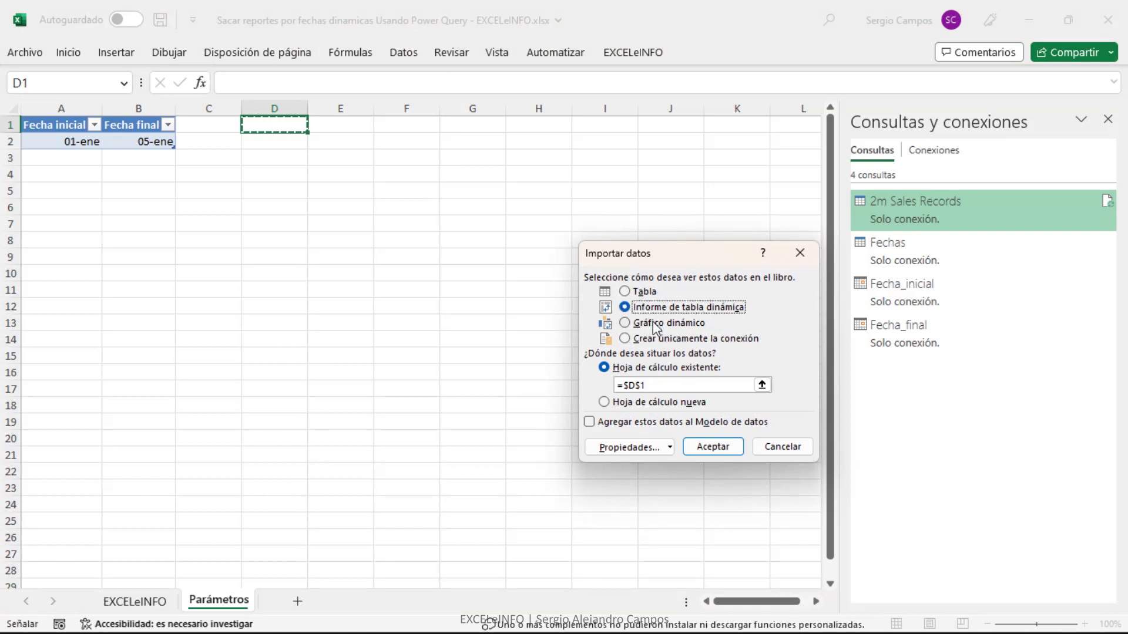
pyautogui.click(656, 326)
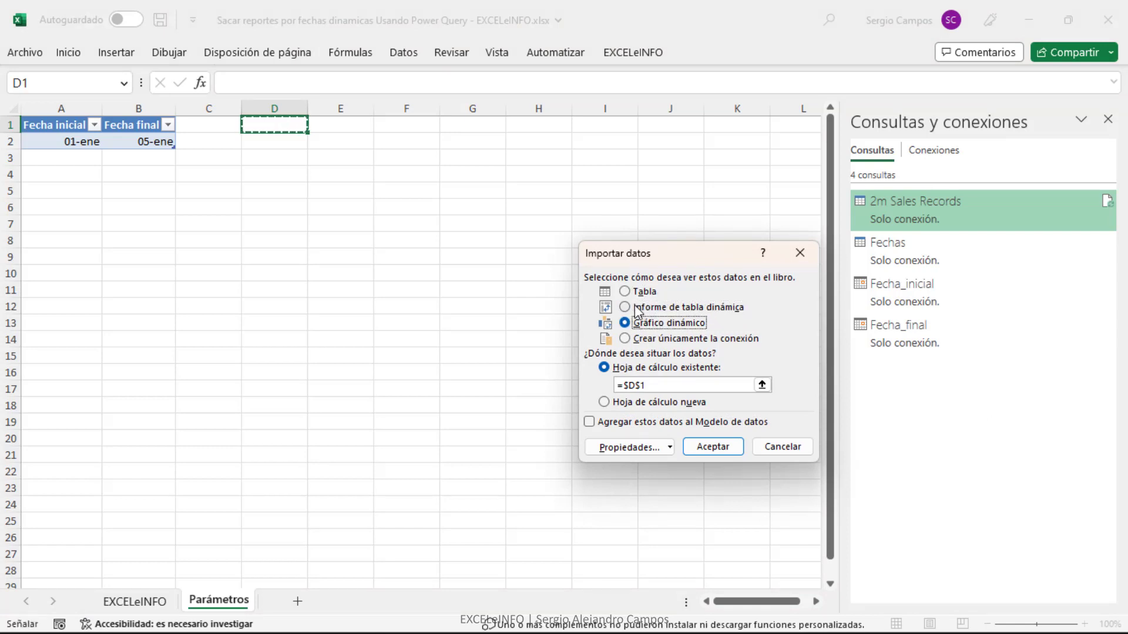
pyautogui.click(646, 293)
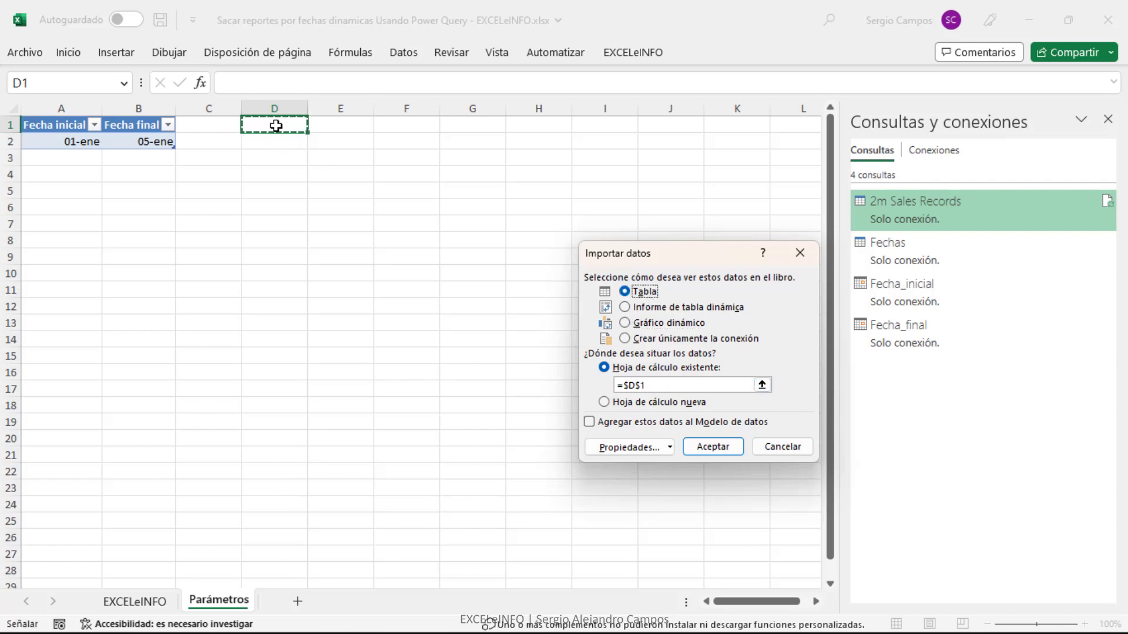
pyautogui.click(726, 449)
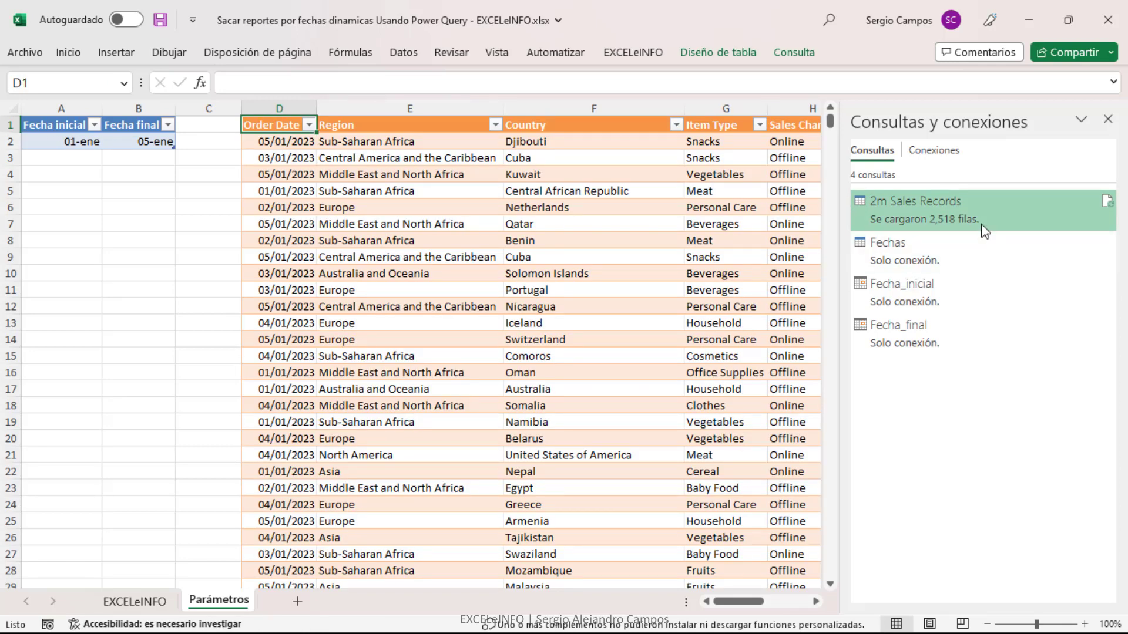
# - Examine the loaded sales table down to its last row and check which days its Order Date filter lists
pyautogui.hotkey('ctrl', 'Down')
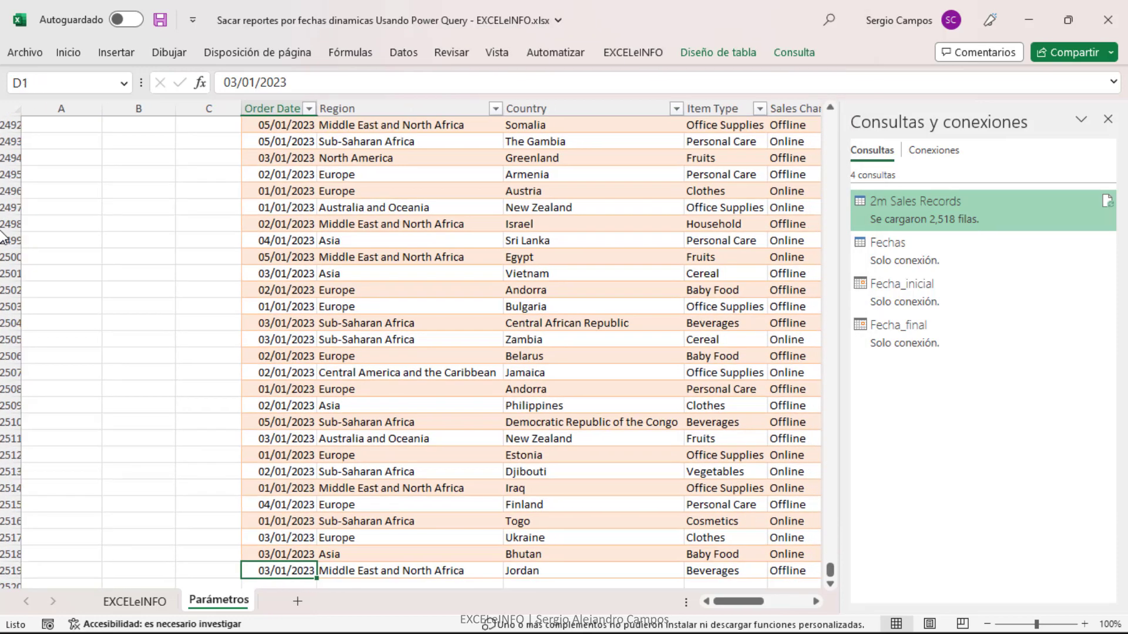
pyautogui.hotkey('ctrl', 'Up')
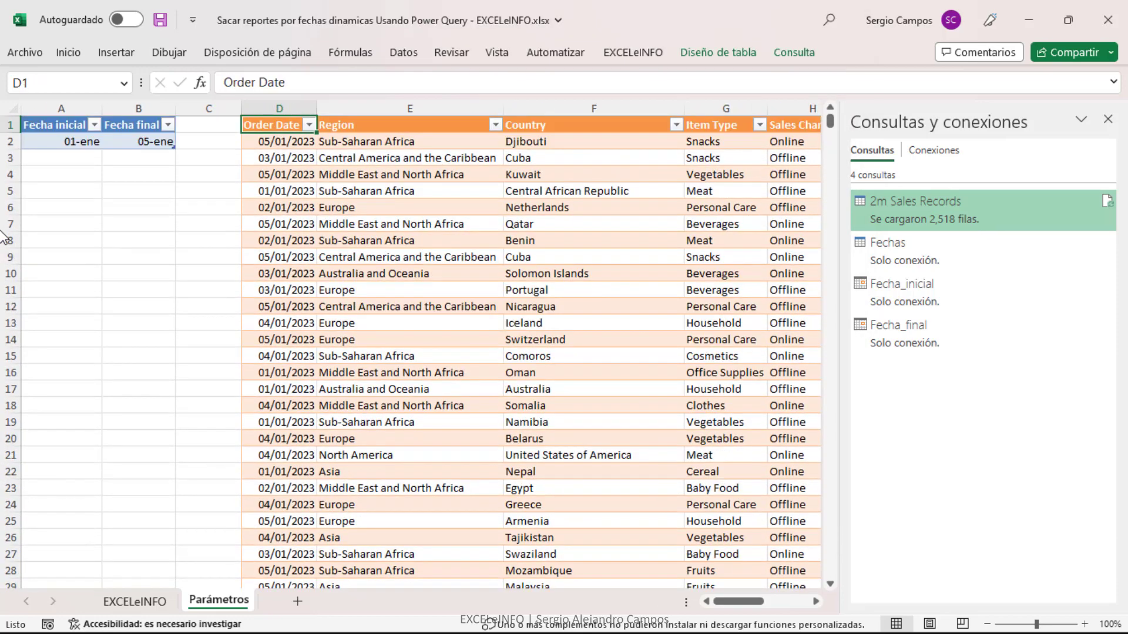
pyautogui.hotkey('alt', 'Down')
pyautogui.press('Up')
pyautogui.press('Up')
pyautogui.press('Up')
pyautogui.press('Down')
pyautogui.press('Down')
pyautogui.press('Down')
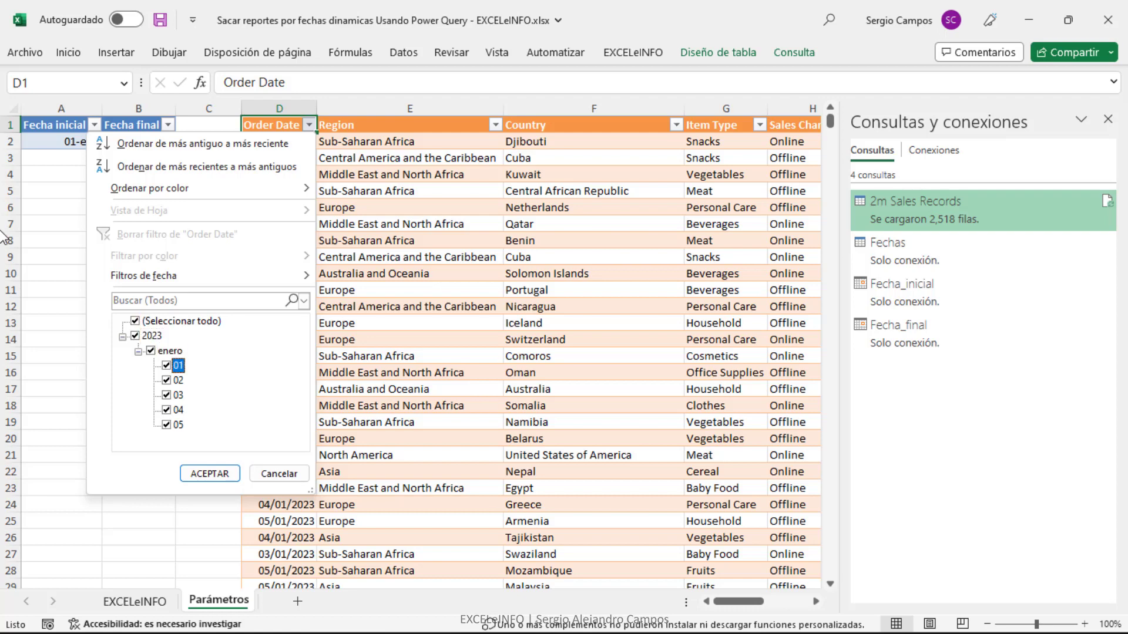
pyautogui.press('Down')
pyautogui.press('Down')
pyautogui.press('Down')
pyautogui.press('Down')
pyautogui.press('Escape')
# - Set Fecha inicial to 1-3 and Fecha final to 6-3 in the parameters table
pyautogui.press('Left')
pyautogui.press('Left')
pyautogui.press('Left')
pyautogui.press('Down')
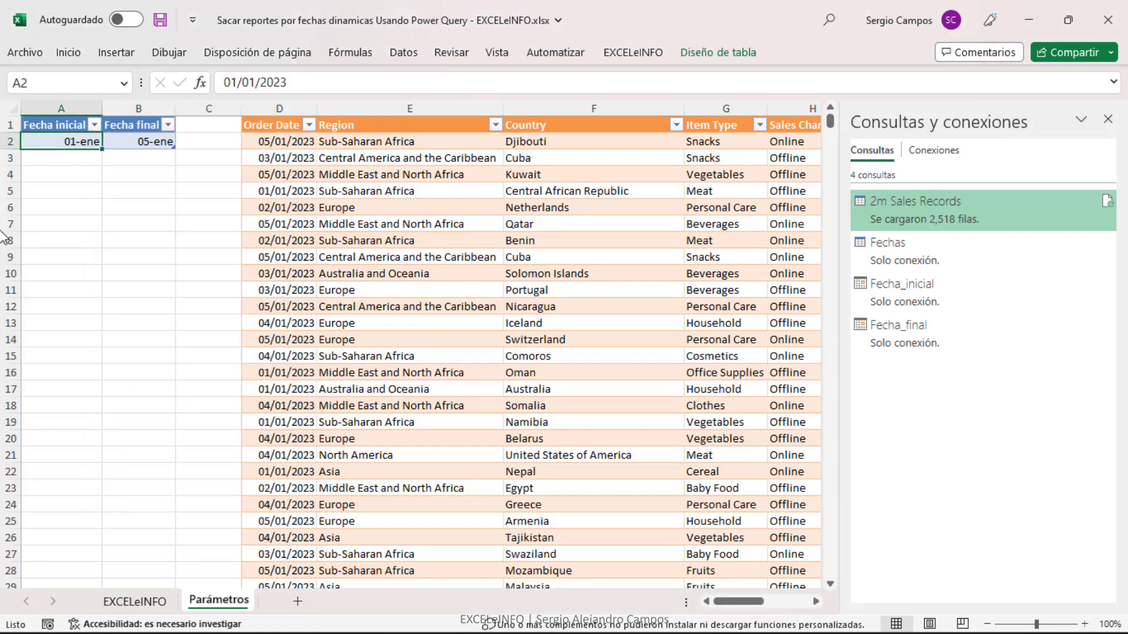
pyautogui.write('1-3')
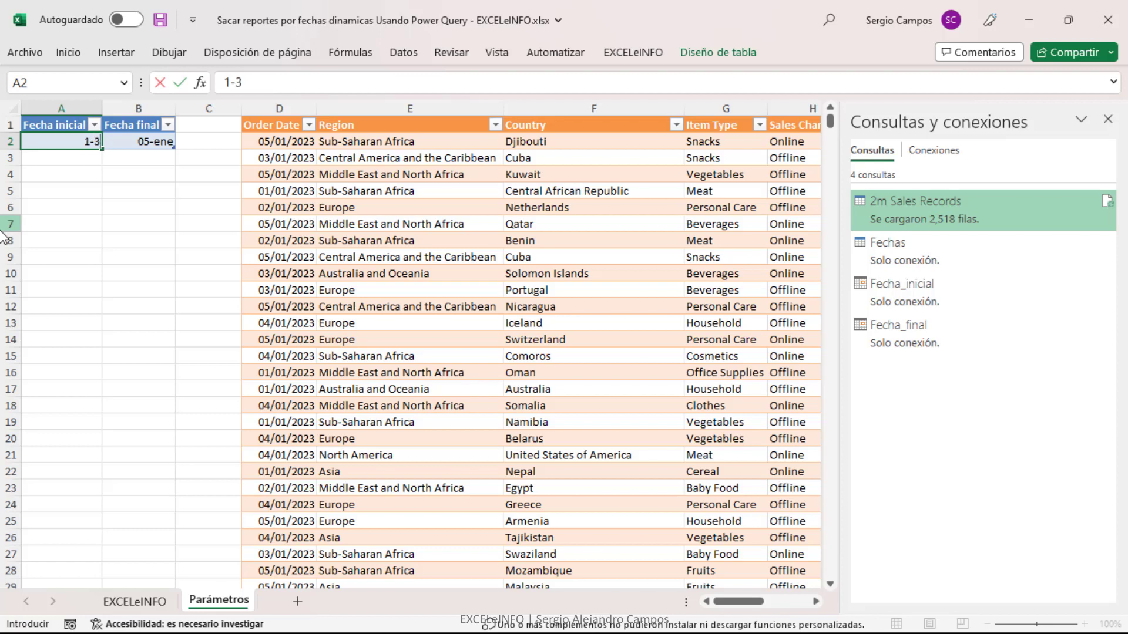
pyautogui.press('Tab')
pyautogui.write('5-')
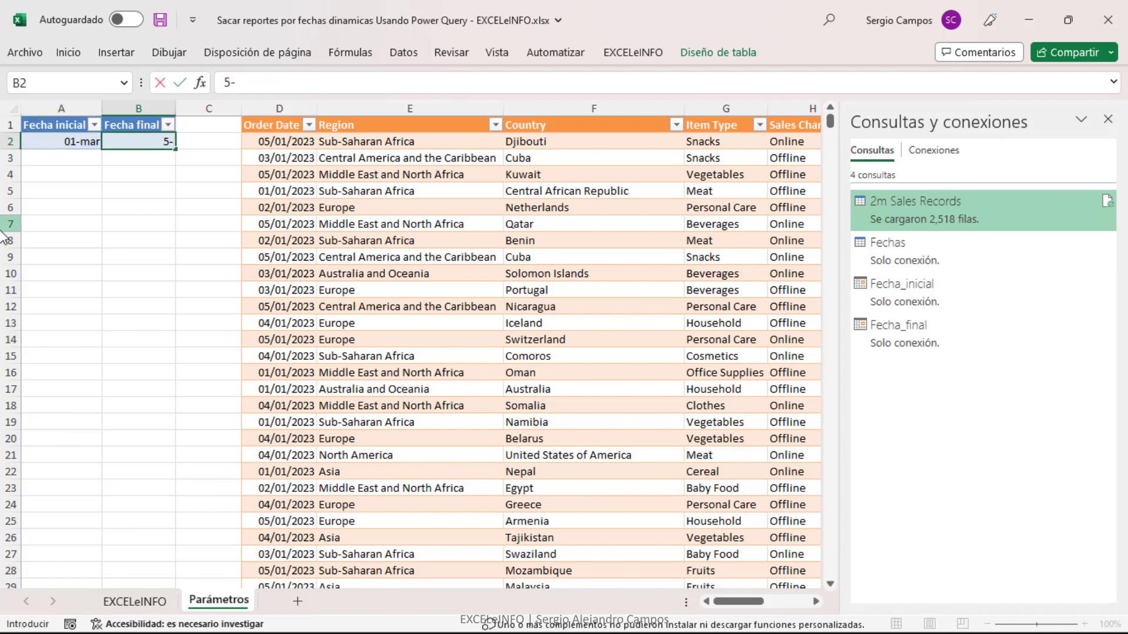
pyautogui.press('Escape')
pyautogui.write('6-3')
pyautogui.press('Return')
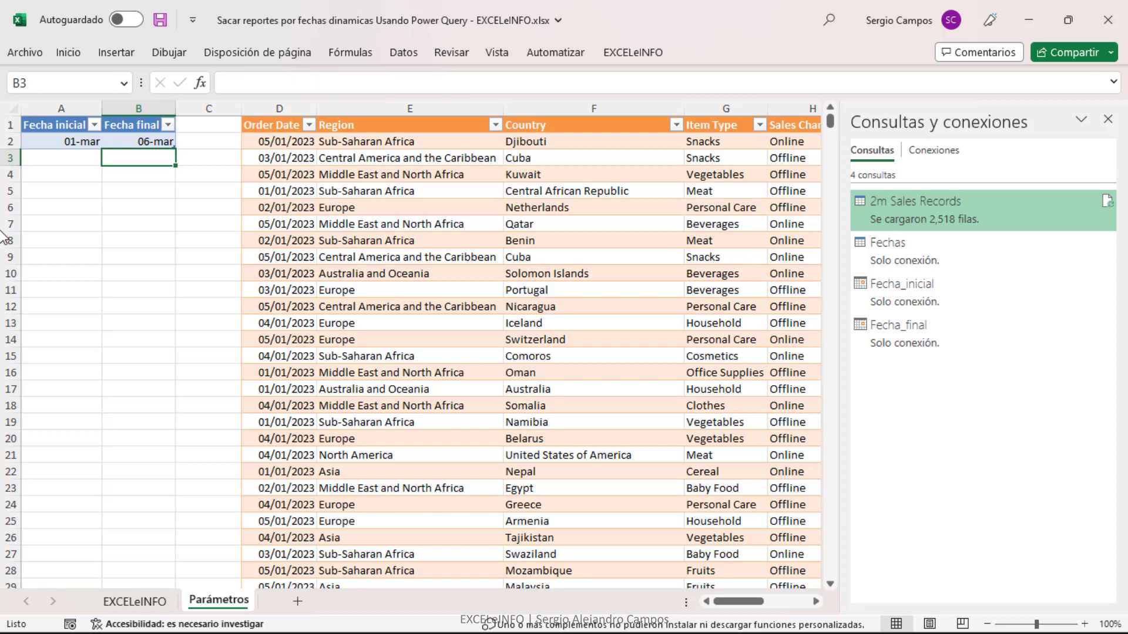
# - Refresh all the queries and check the days listed in the Order Date filter and the headers of the sales table
pyautogui.click(392, 54)
pyautogui.click(172, 99)
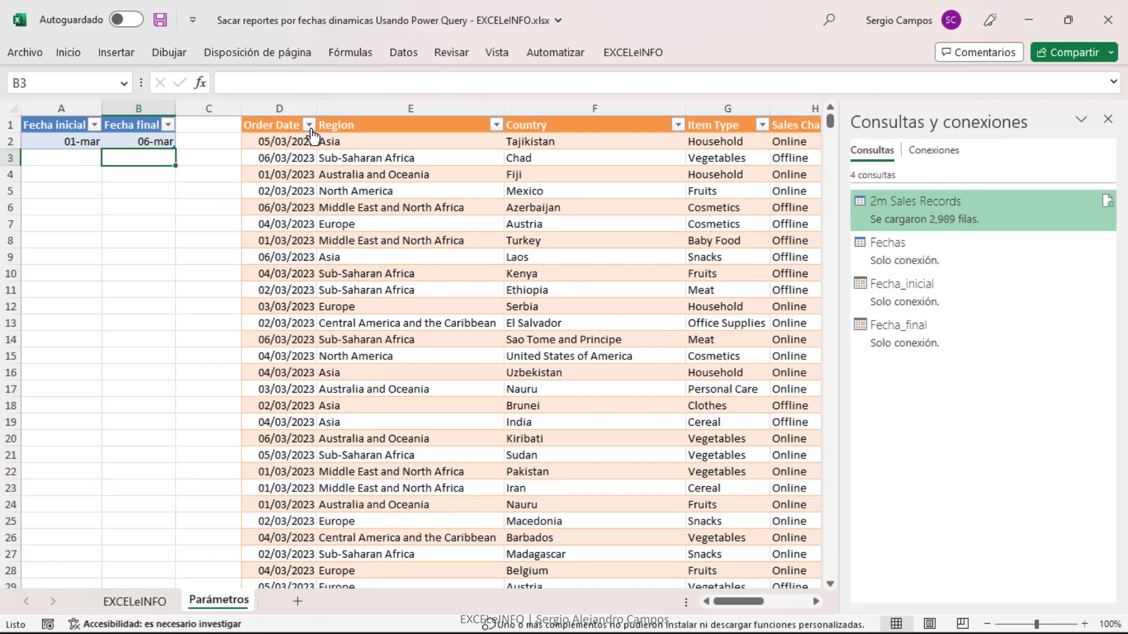
pyautogui.click(309, 124)
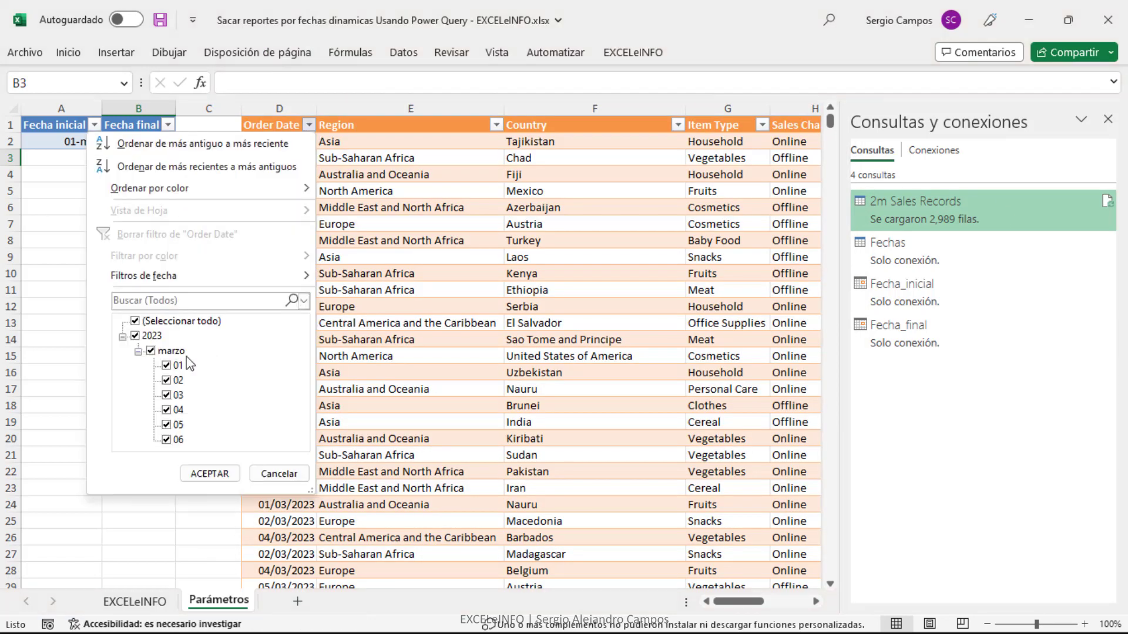
pyautogui.click(209, 474)
pyautogui.click(289, 127)
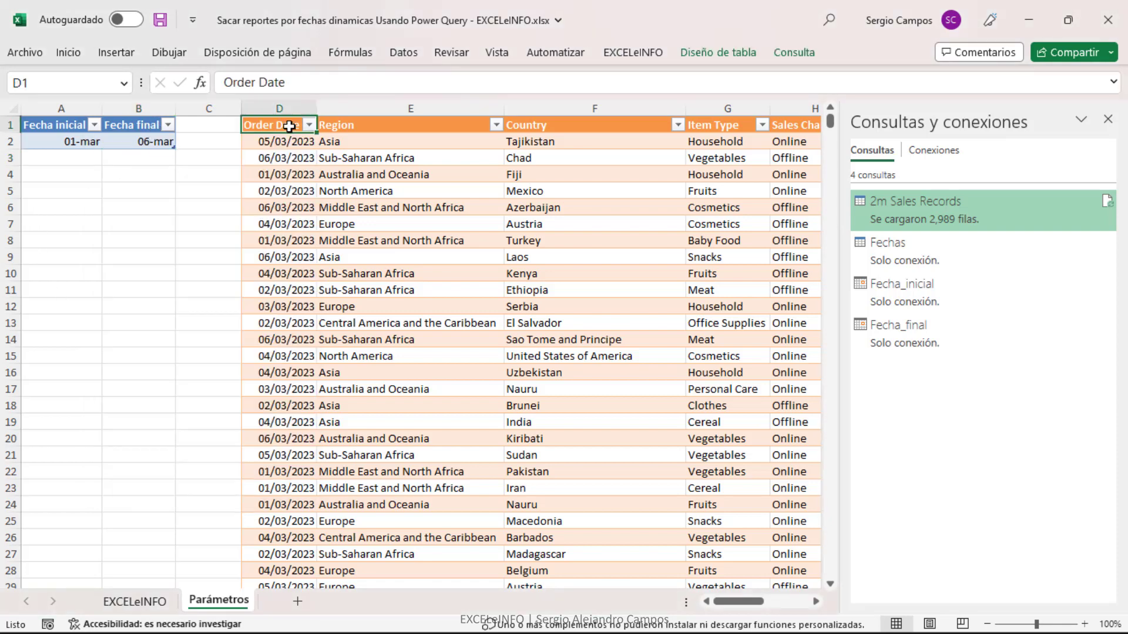
pyautogui.moveTo(289, 126); pyautogui.dragTo(722, 390)
pyautogui.click(285, 121)
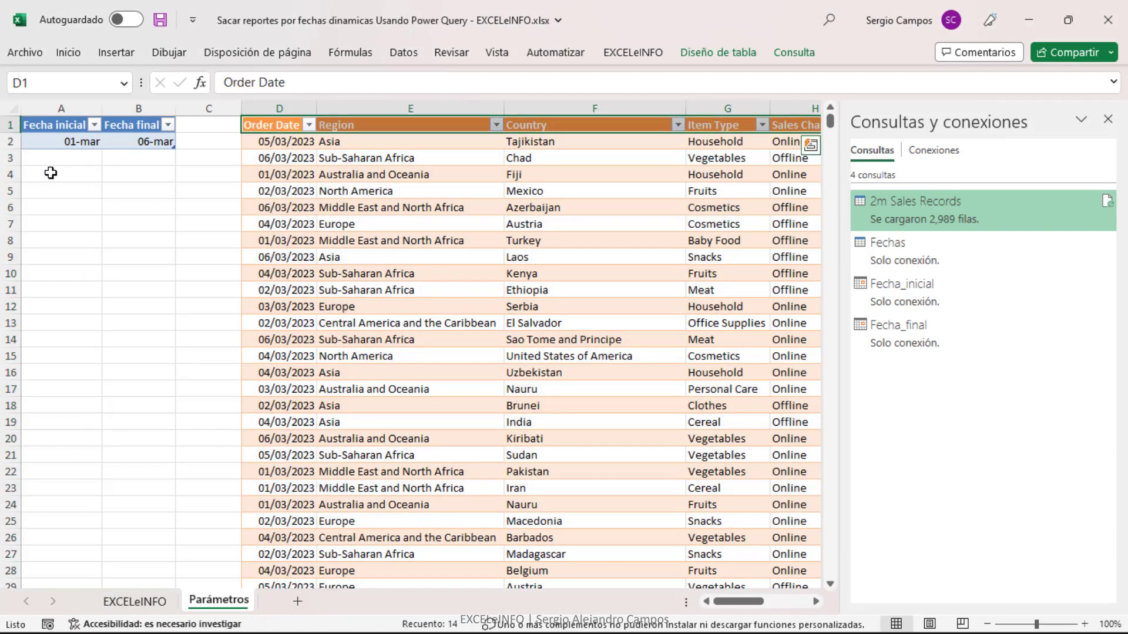
pyautogui.click(51, 172)
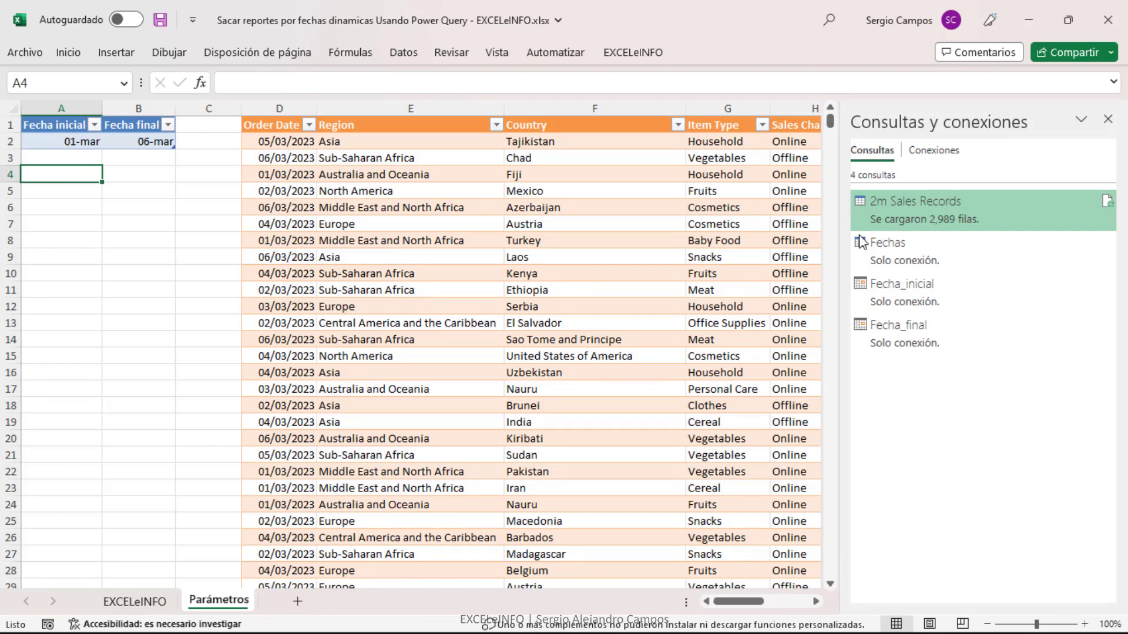
pyautogui.moveTo(972, 218)
pyautogui.click(403, 53)
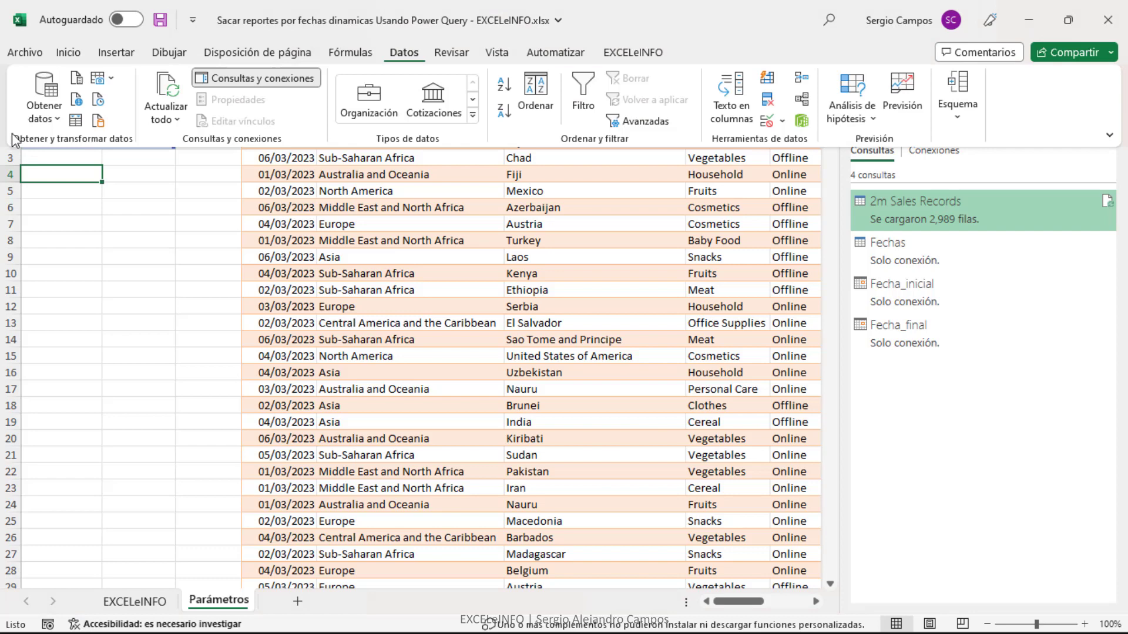
pyautogui.click(44, 96)
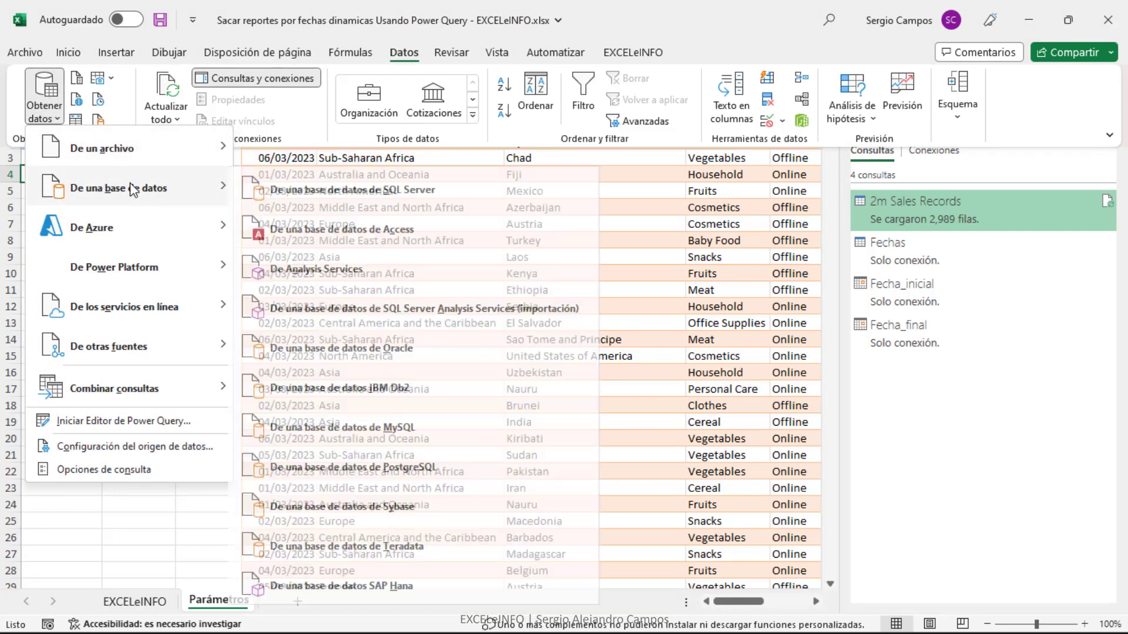
pyautogui.moveTo(141, 229)
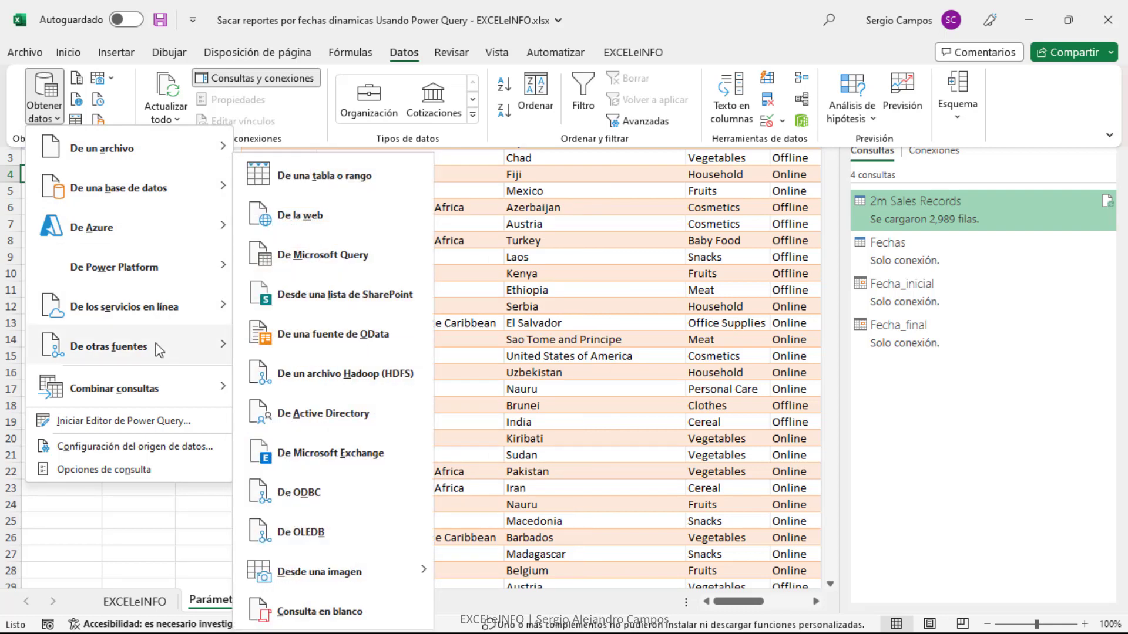
pyautogui.moveTo(158, 399)
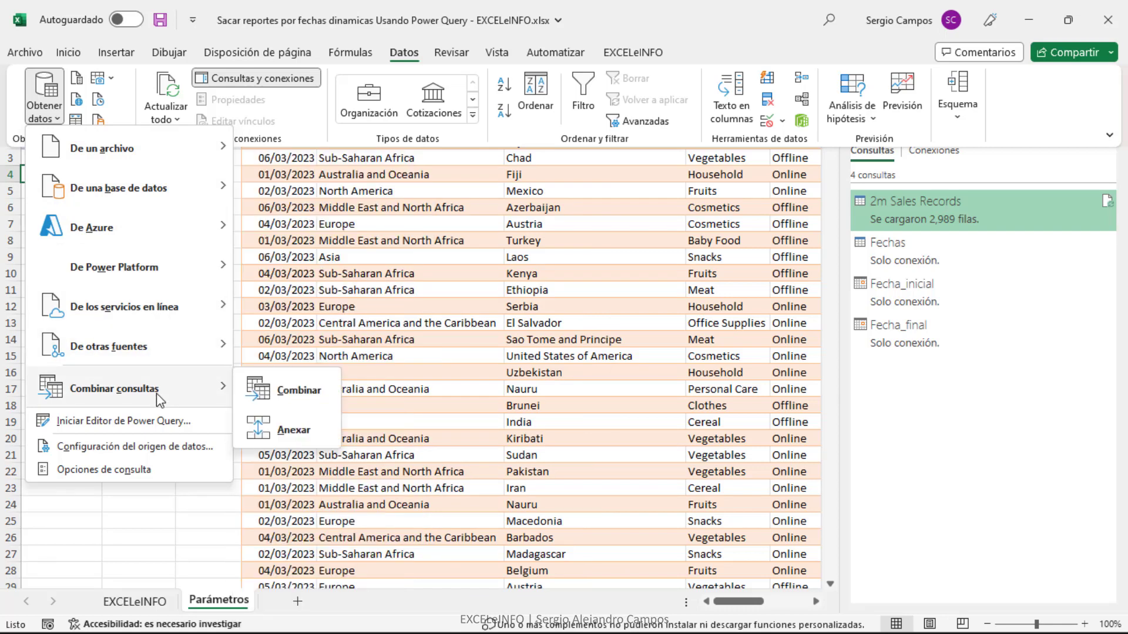
pyautogui.click(690, 26)
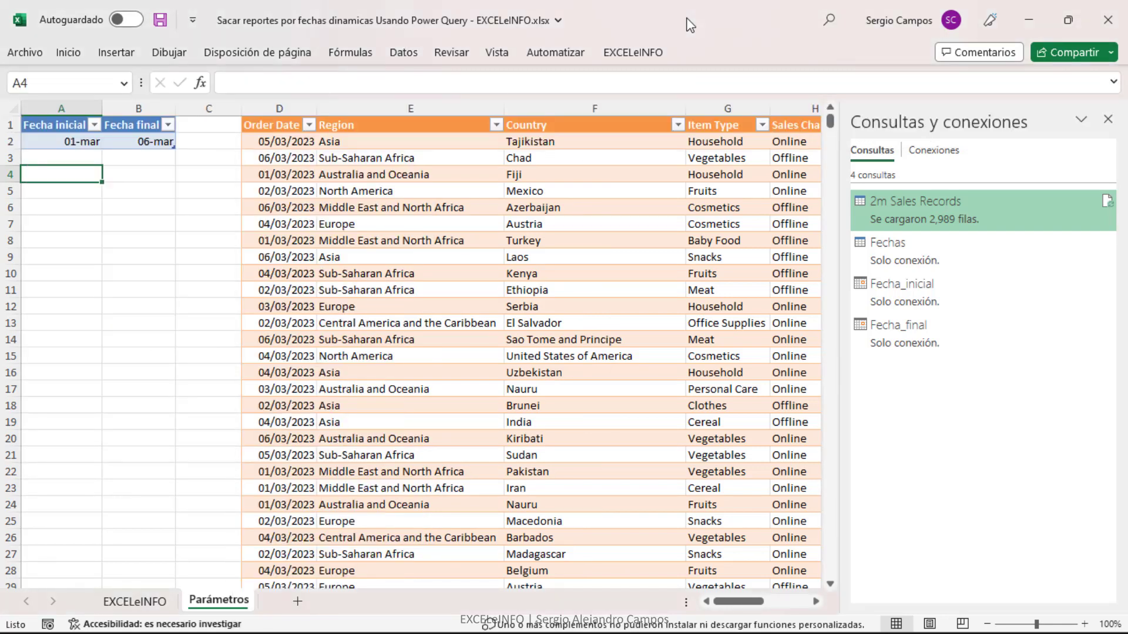